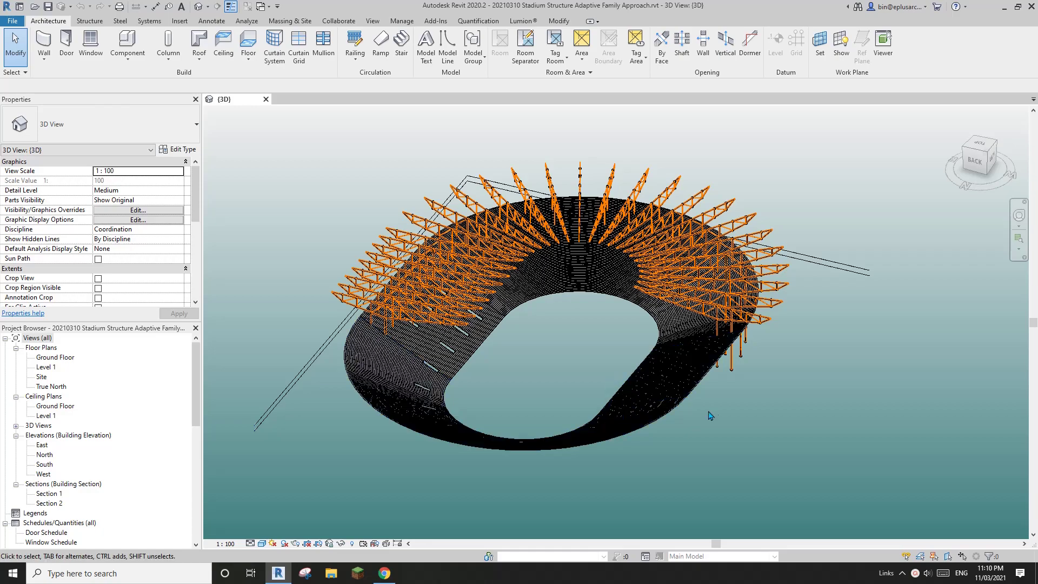
# - Inspect the roof trusses around the stadium bowl from several angles and check the stadium facade reference photo in the browser
pyautogui.moveTo(727, 402); pyautogui.dragTo(843, 303, button='middle')
pyautogui.scroll(1, 850, 301)
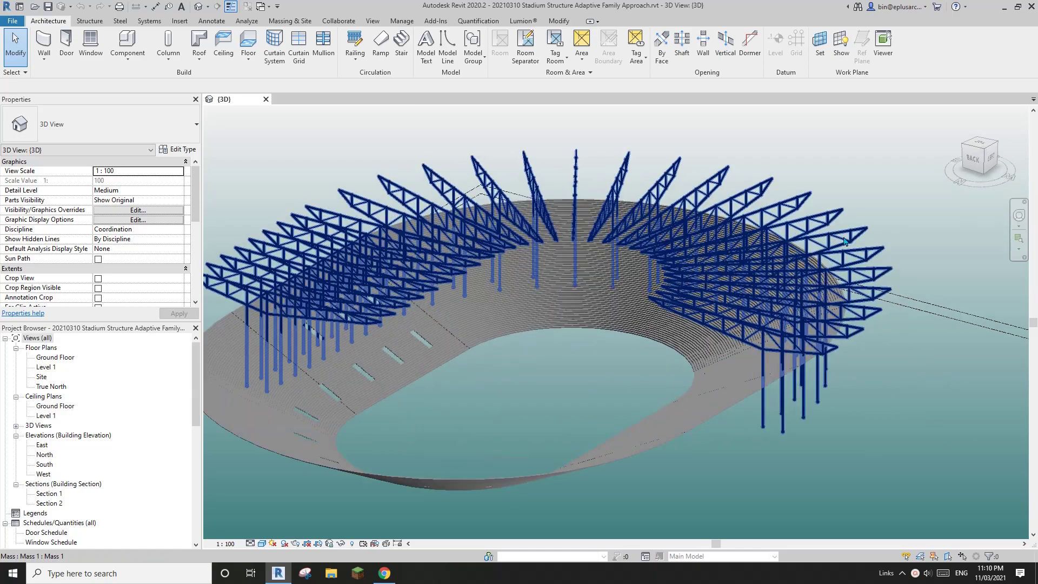
pyautogui.scroll(-2, 769, 337)
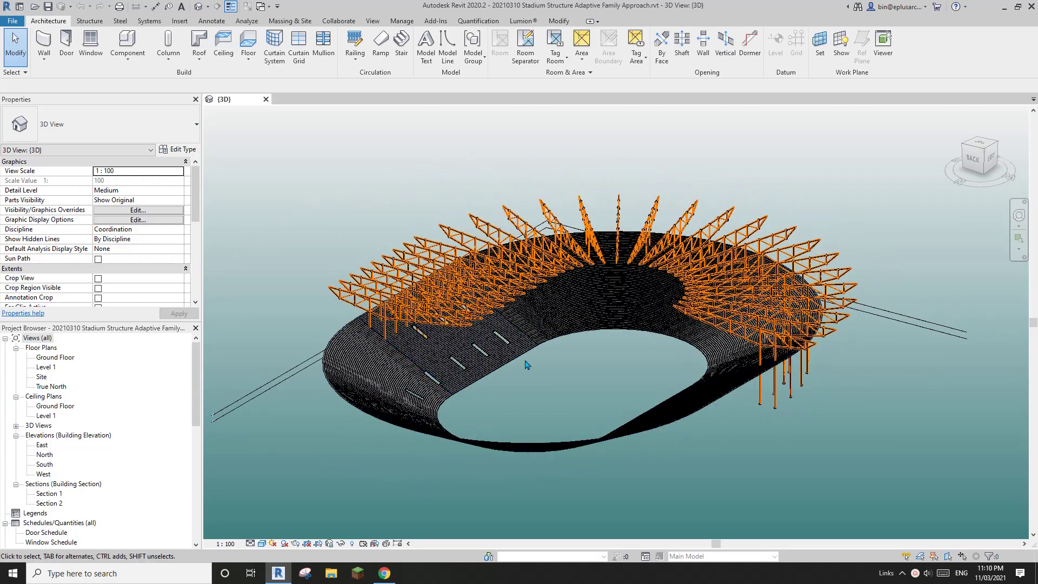
pyautogui.moveTo(531, 342)
pyautogui.keyDown('shift'); pyautogui.mouseDown(button='middle')
pyautogui.moveTo(621, 352)
pyautogui.moveTo(607, 364)
pyautogui.moveTo(770, 375)
pyautogui.moveTo(764, 330)
pyautogui.mouseUp(button='middle'); pyautogui.keyUp('shift')
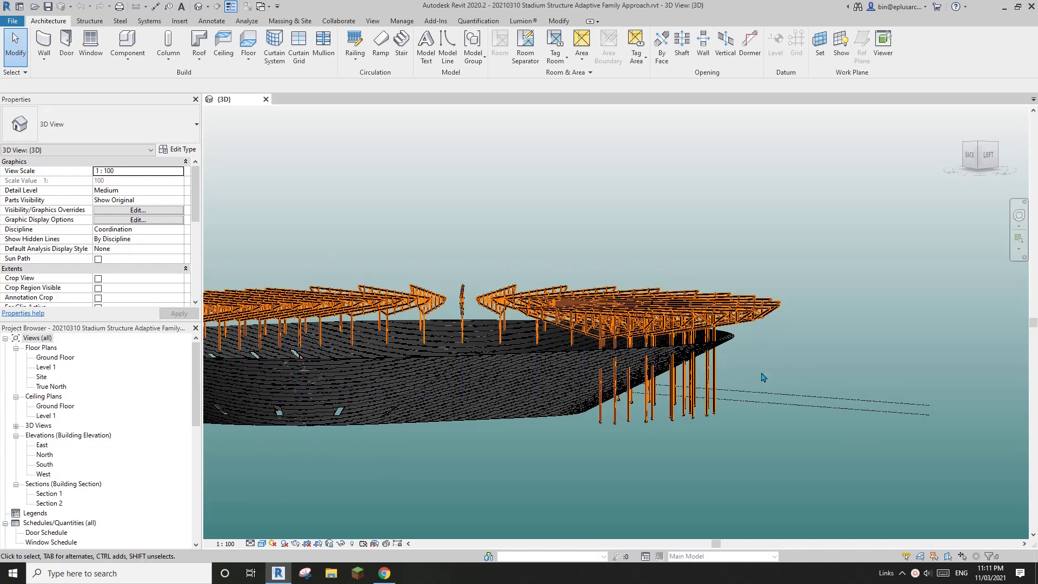
pyautogui.keyDown('shift'); pyautogui.moveTo(776, 388); pyautogui.dragTo(741, 380, button='middle'); pyautogui.keyUp('shift')
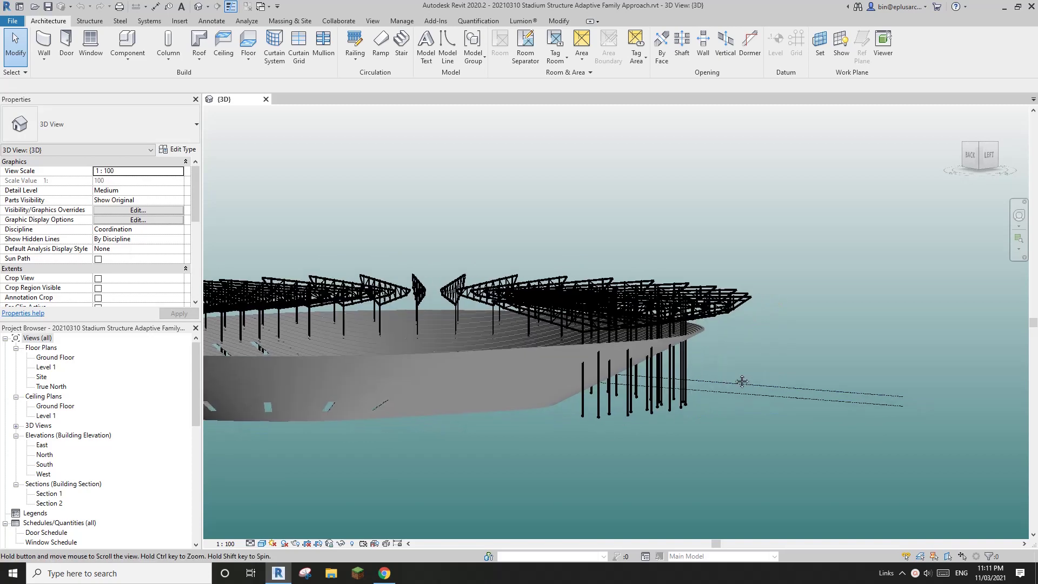
pyautogui.click(385, 571)
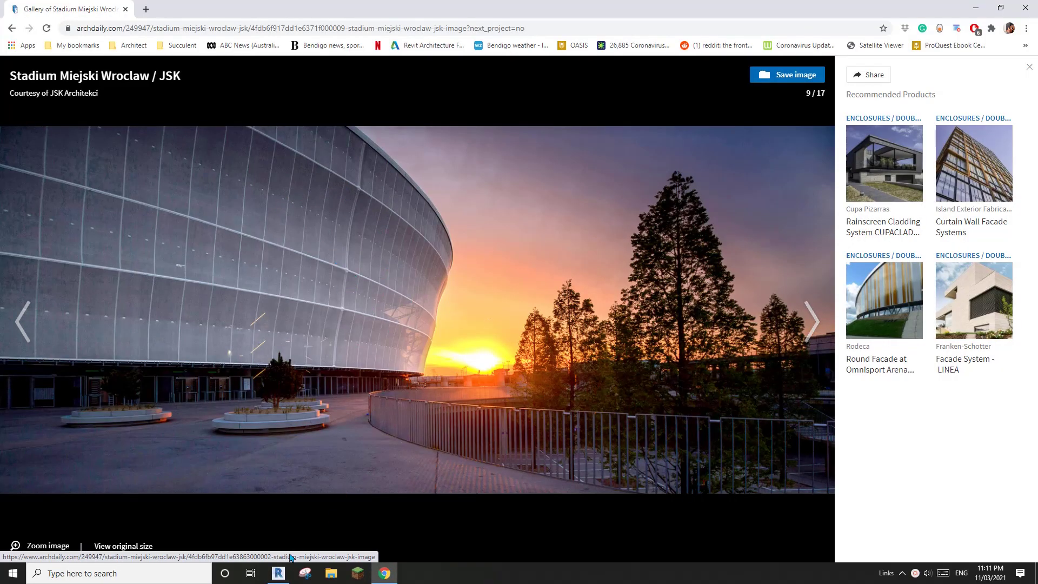
pyautogui.click(278, 572)
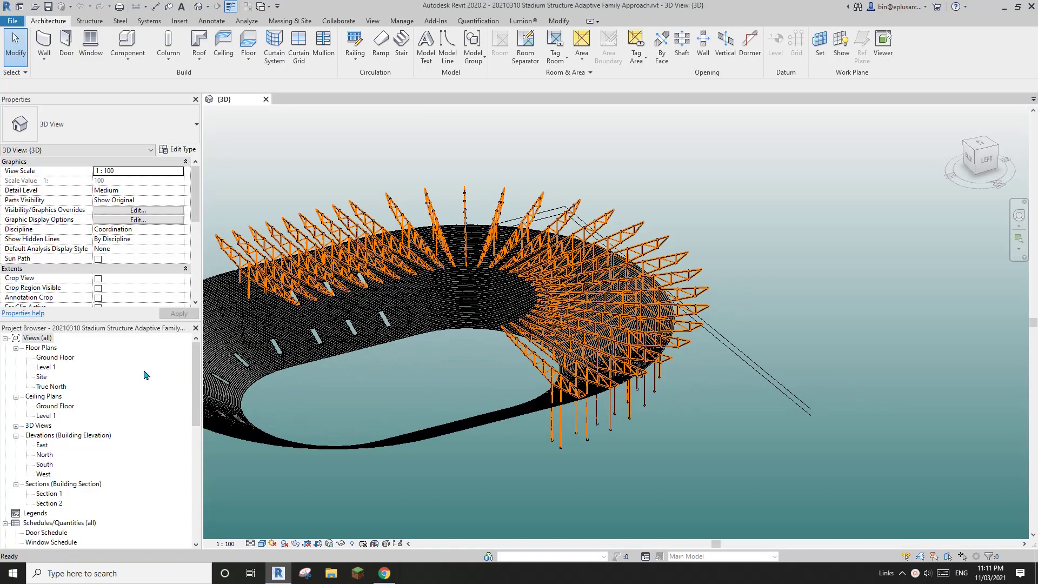
# - Open the Ground Floor plan and examine the large concentric oval detail lines around the seating
pyautogui.click(56, 357)
pyautogui.doubleClick(82, 357)
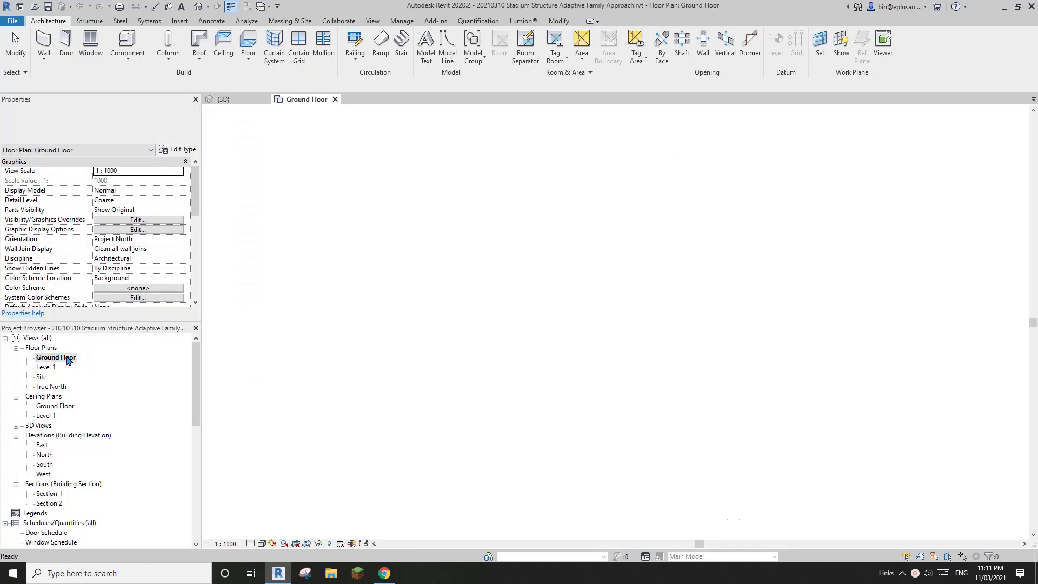
pyautogui.click(606, 206)
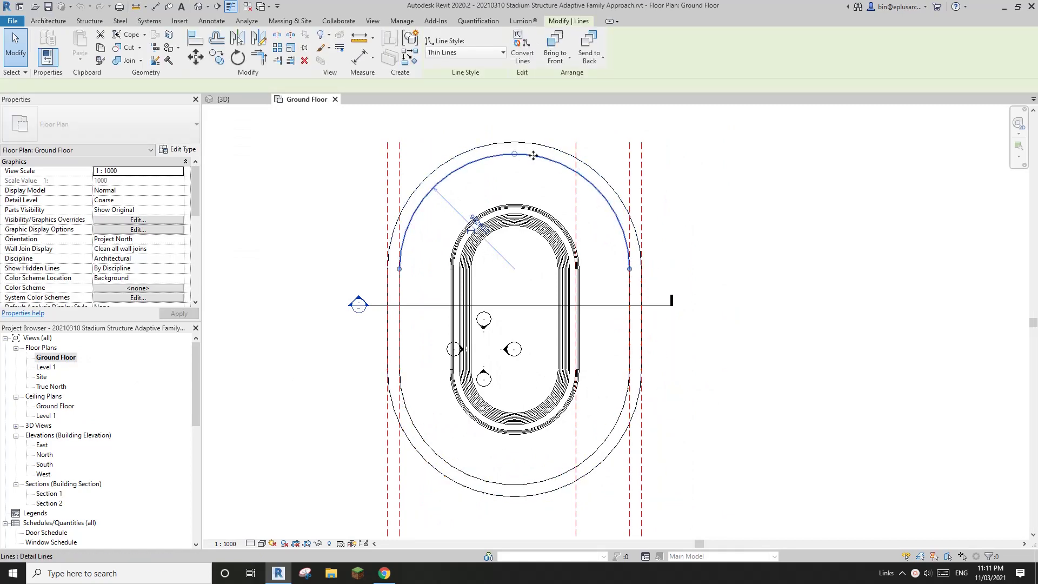
pyautogui.moveTo(603, 458); pyautogui.dragTo(599, 461, button='middle')
pyautogui.moveTo(625, 406); pyautogui.dragTo(621, 420, button='middle')
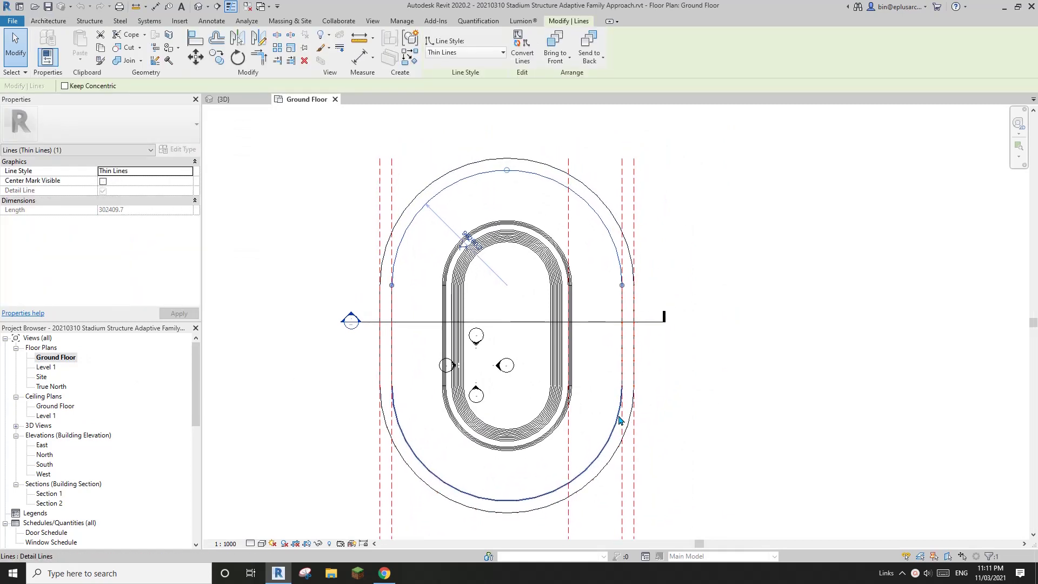
pyautogui.scroll(2, 627, 280)
pyautogui.press('Escape')
pyautogui.scroll(-1, 627, 304)
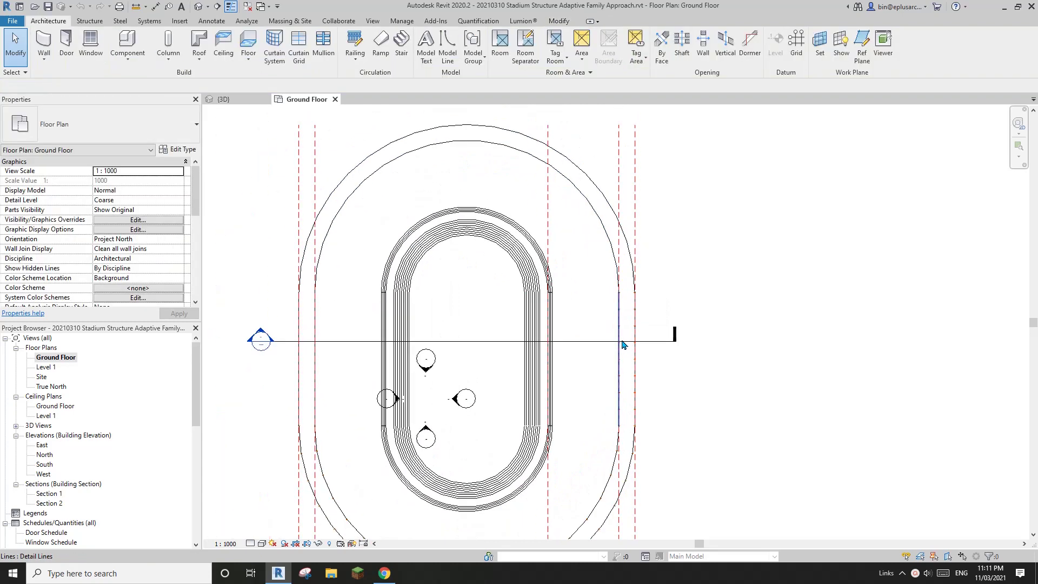
pyautogui.moveTo(620, 341); pyautogui.dragTo(636, 333, button='middle')
pyautogui.scroll(-1, 631, 332)
pyautogui.scroll(-2, 634, 335)
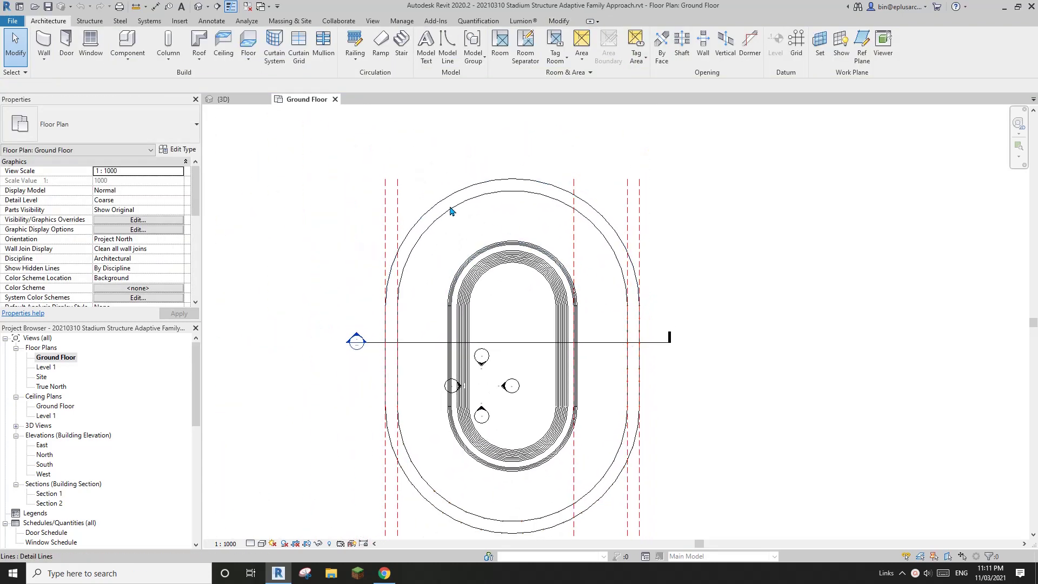
pyautogui.moveTo(601, 355); pyautogui.dragTo(549, 320, button='middle')
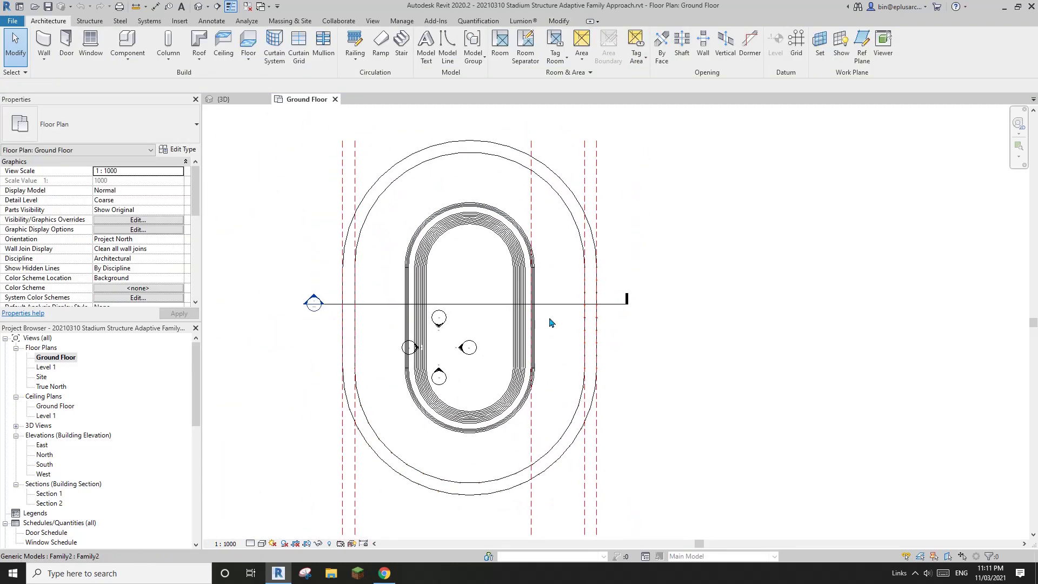
# - Compare the trusses in the default 3D view with the oval outlines in the Ground Floor plan
pyautogui.click(199, 6)
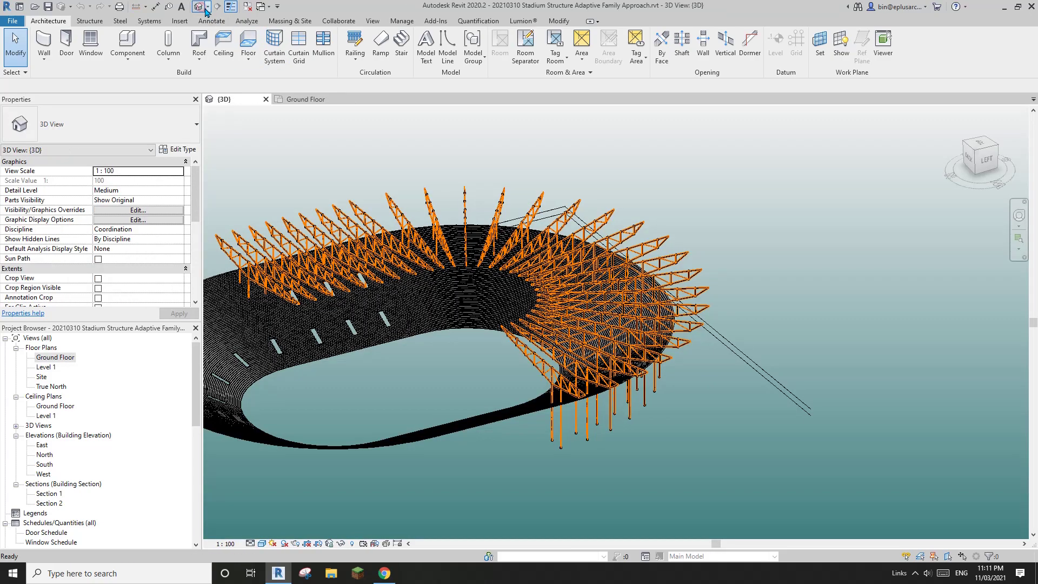
pyautogui.keyDown('shift'); pyautogui.moveTo(589, 270); pyautogui.dragTo(607, 267, button='middle'); pyautogui.keyUp('shift')
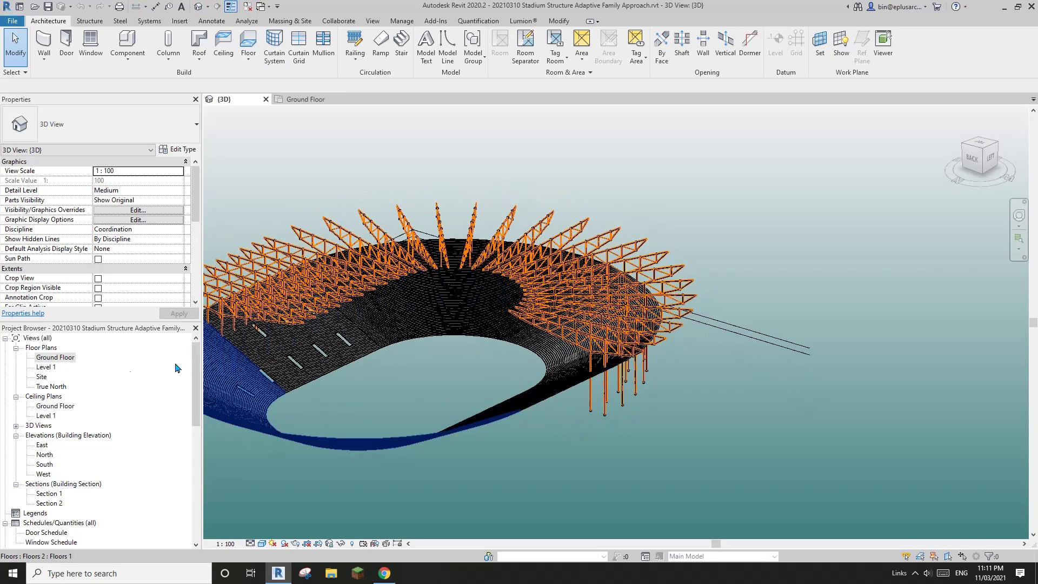
pyautogui.doubleClick(55, 357)
pyautogui.moveTo(507, 239)
pyautogui.mouseDown(button='middle')
pyautogui.moveTo(473, 247)
pyautogui.moveTo(555, 258)
pyautogui.moveTo(537, 265)
pyautogui.mouseUp(button='middle')
pyautogui.scroll(-1, 522, 257)
pyautogui.scroll(-1, 502, 251)
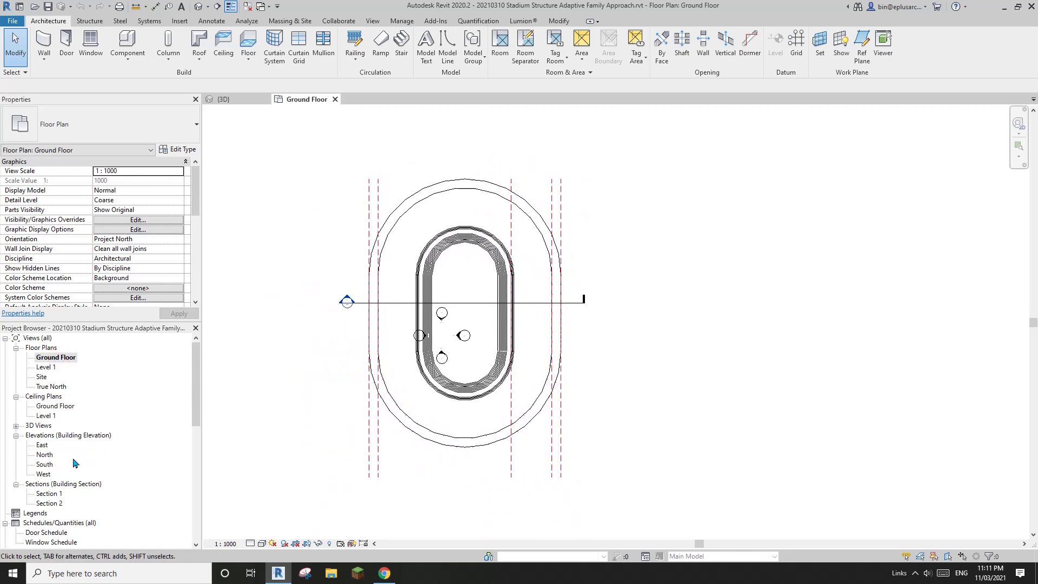
pyautogui.moveTo(551, 304); pyautogui.dragTo(547, 313, button='middle')
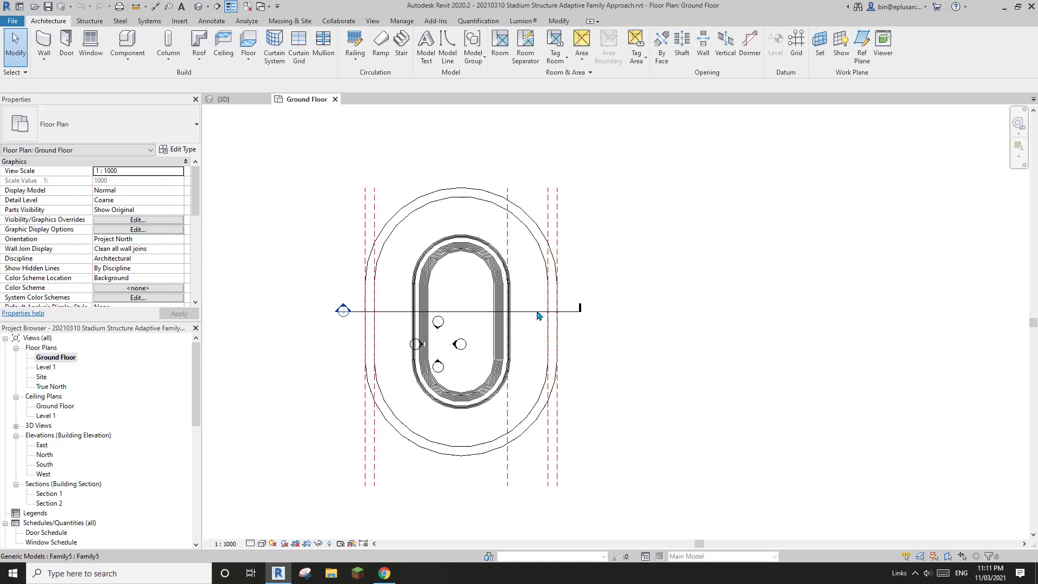
pyautogui.click(537, 311)
pyautogui.press('Escape')
pyautogui.scroll(2, 560, 316)
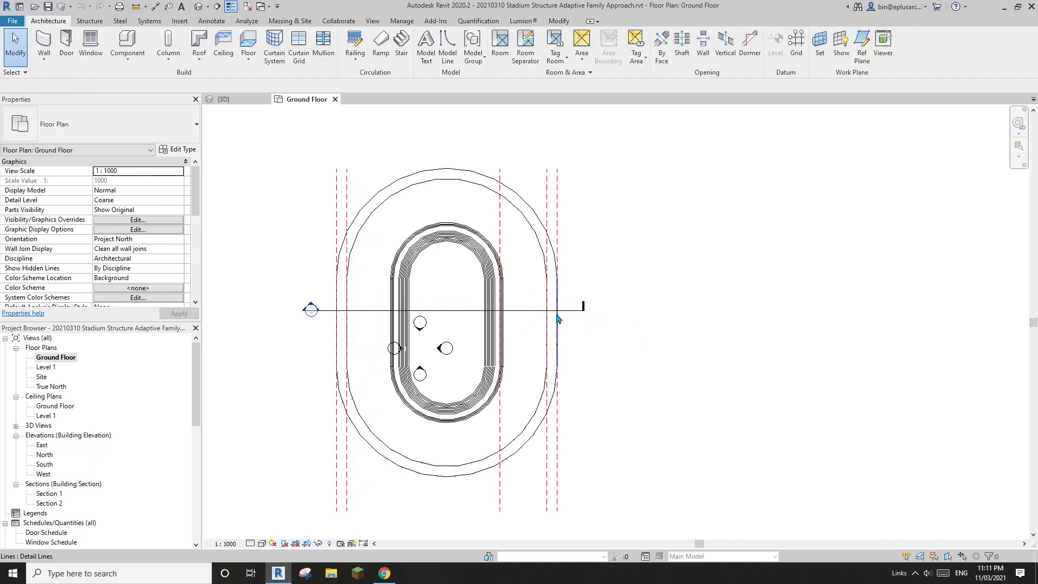
pyautogui.click(558, 309)
pyautogui.click(558, 310)
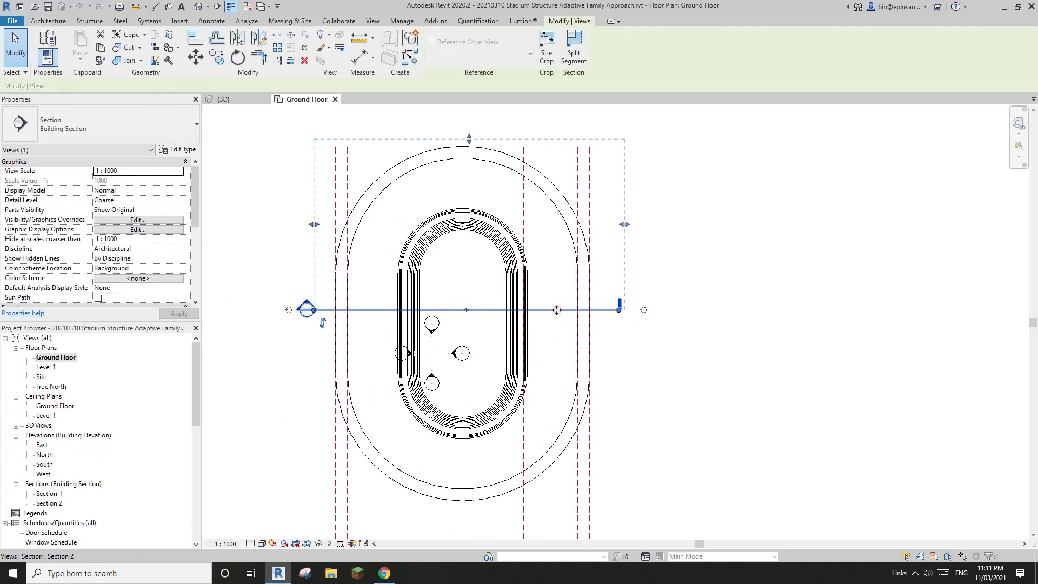
pyautogui.rightClick(558, 309)
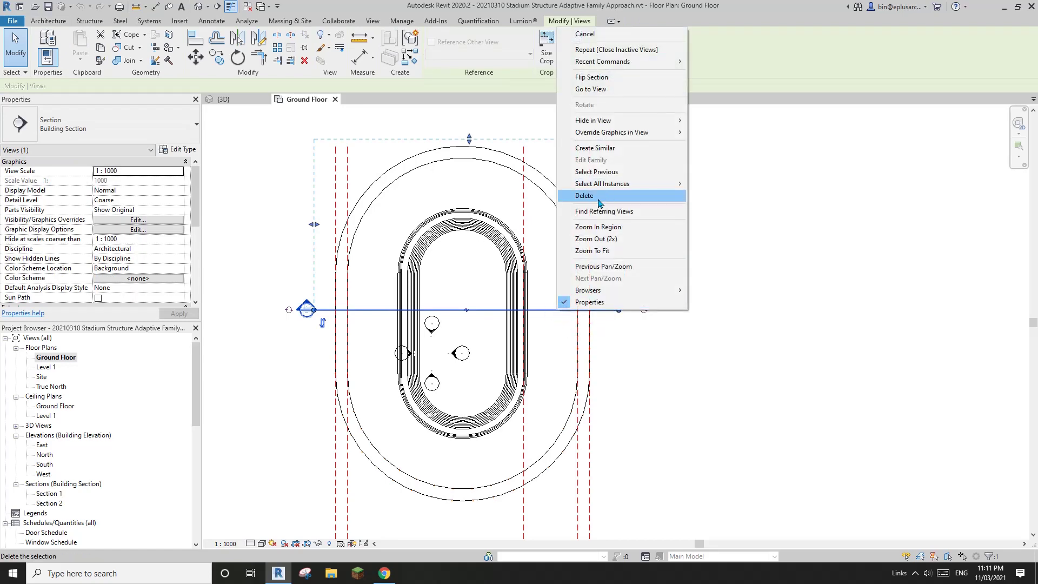
pyautogui.click(739, 348)
pyautogui.moveTo(696, 351); pyautogui.dragTo(686, 361, button='middle')
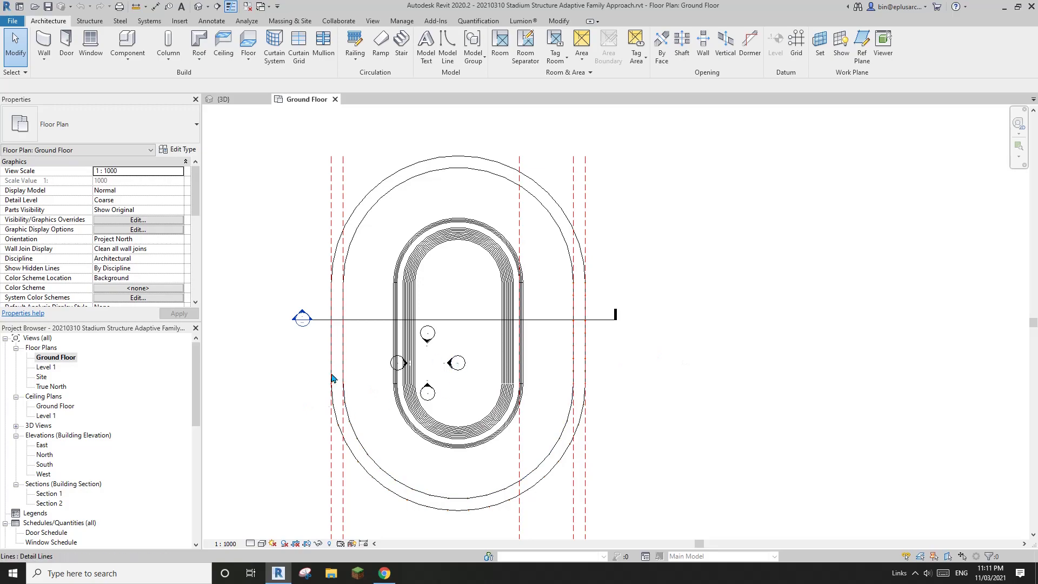
# - Open the Site floor plan and examine how the trusses extend past the seating floors' outer edge
pyautogui.doubleClick(42, 377)
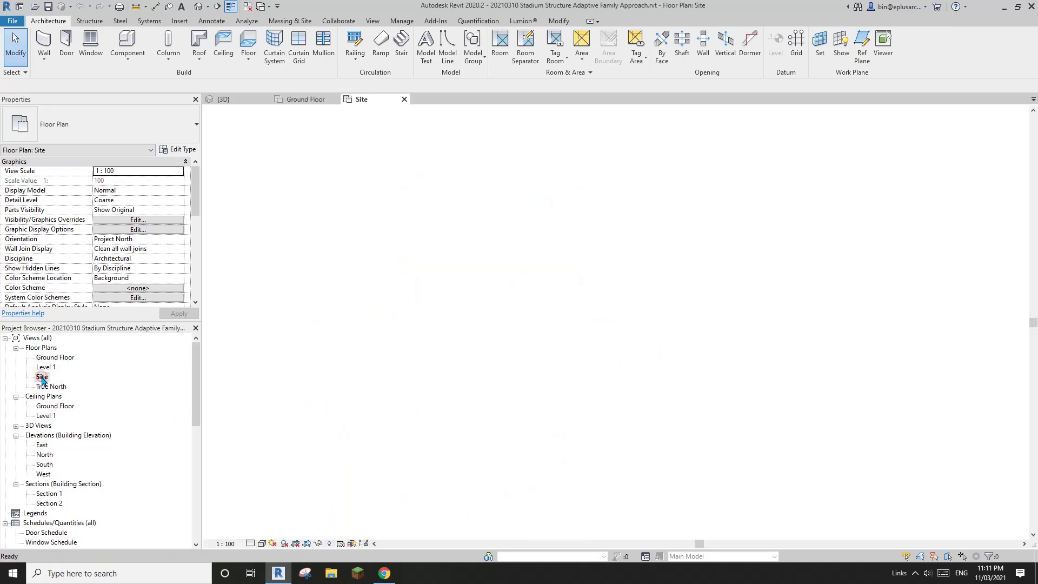
pyautogui.scroll(3, 680, 255)
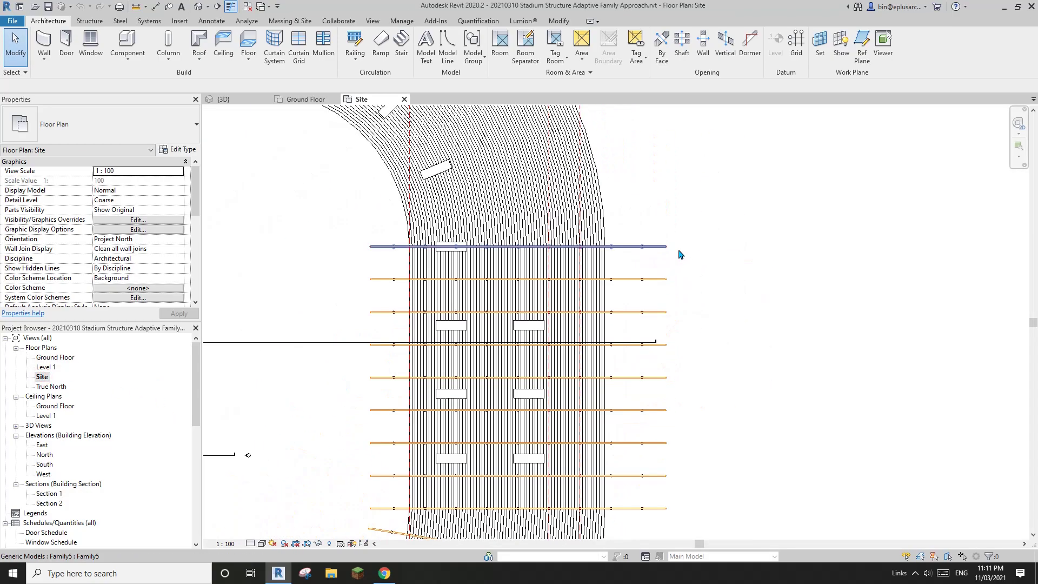
pyautogui.scroll(-3, 674, 265)
pyautogui.scroll(5, 667, 289)
pyautogui.scroll(5, 662, 288)
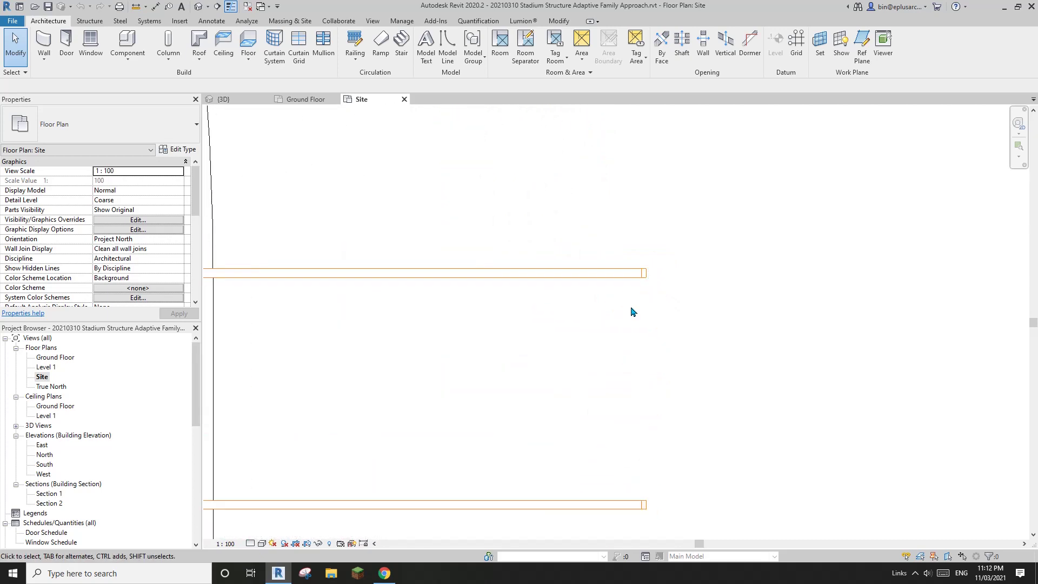
pyautogui.scroll(-3, 641, 292)
pyautogui.scroll(-5, 619, 297)
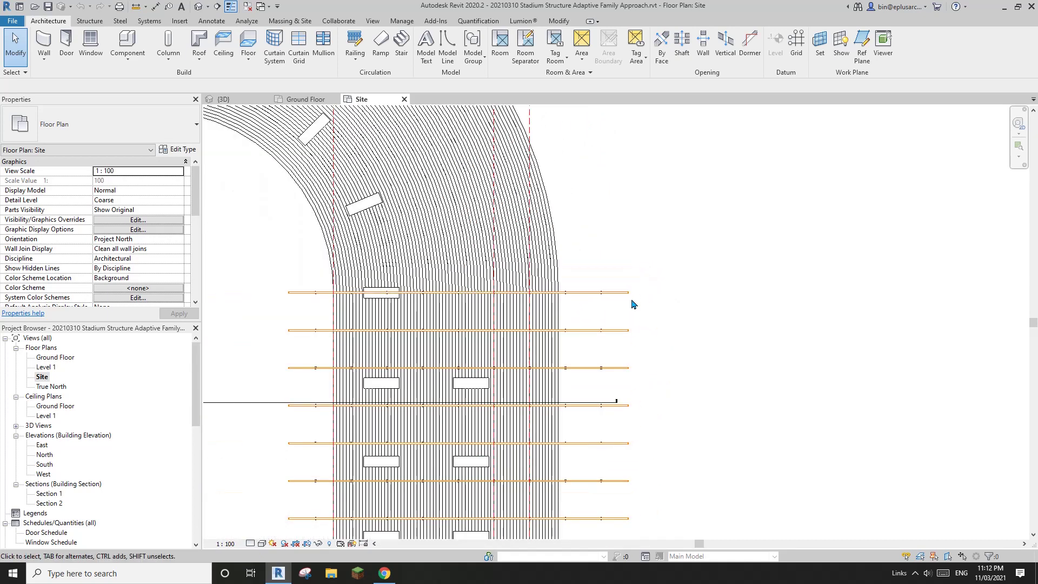
pyautogui.moveTo(615, 336); pyautogui.dragTo(668, 332, button='middle')
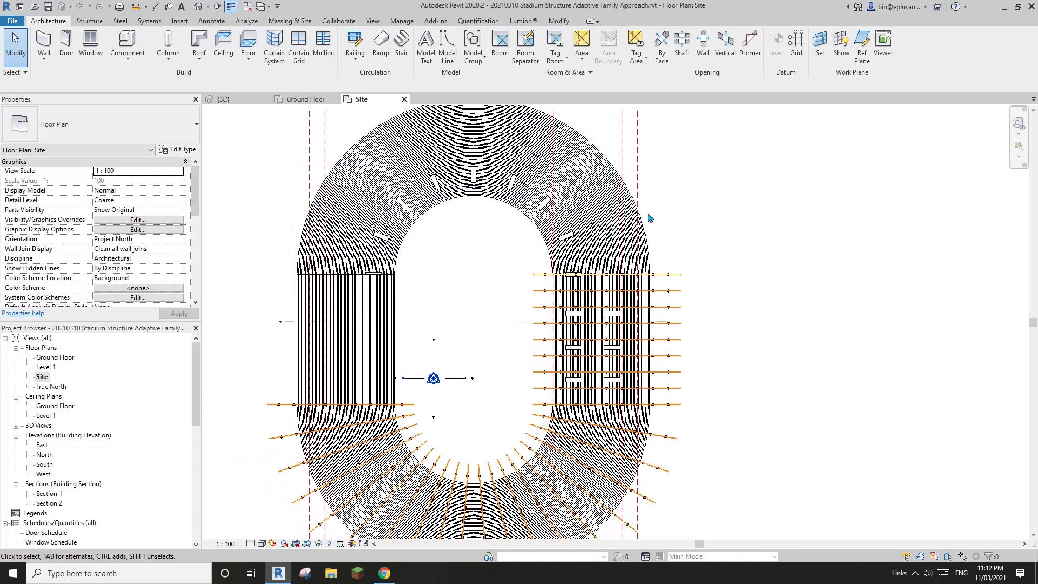
pyautogui.scroll(-2, 579, 226)
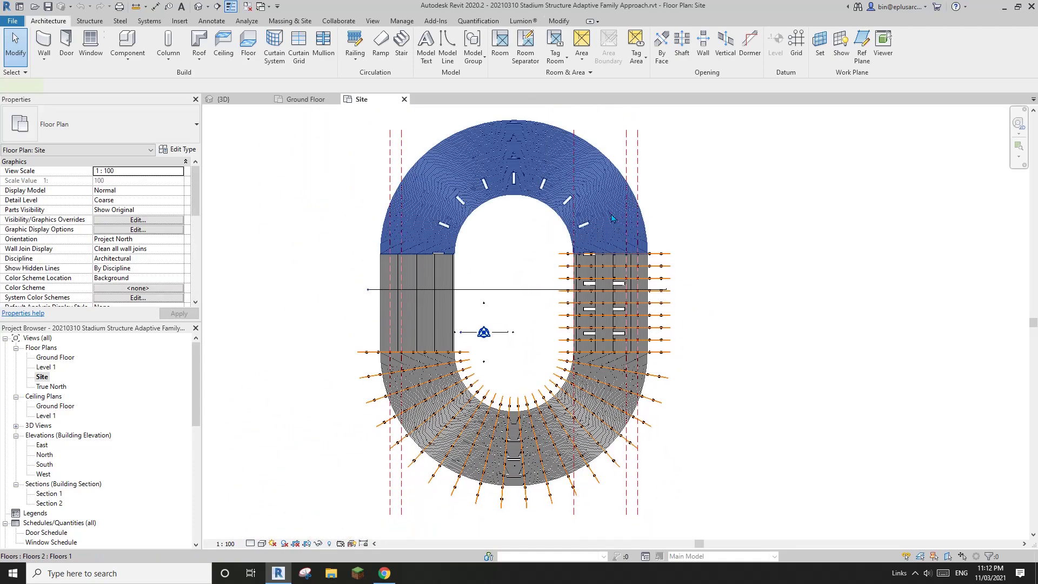
# - Temporarily hide the upper curved seating floor and the left straight seating floor in the Site plan
pyautogui.click(579, 222)
pyautogui.press('h')
pyautogui.press('h')
pyautogui.click(436, 275)
pyautogui.press('h')
pyautogui.press('h')
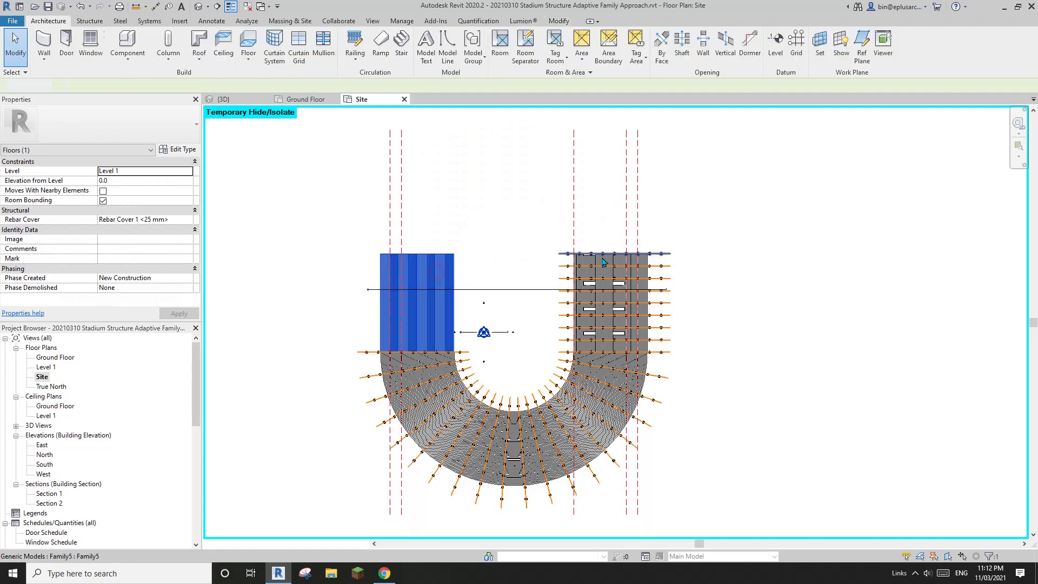
# - Temporarily hide the right straight seating floor and the lower curved seating floor, leaving the trusses clear
pyautogui.scroll(3, 605, 257)
pyautogui.click(608, 260)
pyautogui.press('h')
pyautogui.press('h')
pyautogui.scroll(-2, 637, 278)
pyautogui.moveTo(628, 411); pyautogui.dragTo(627, 262, button='middle')
pyautogui.scroll(3, 627, 265)
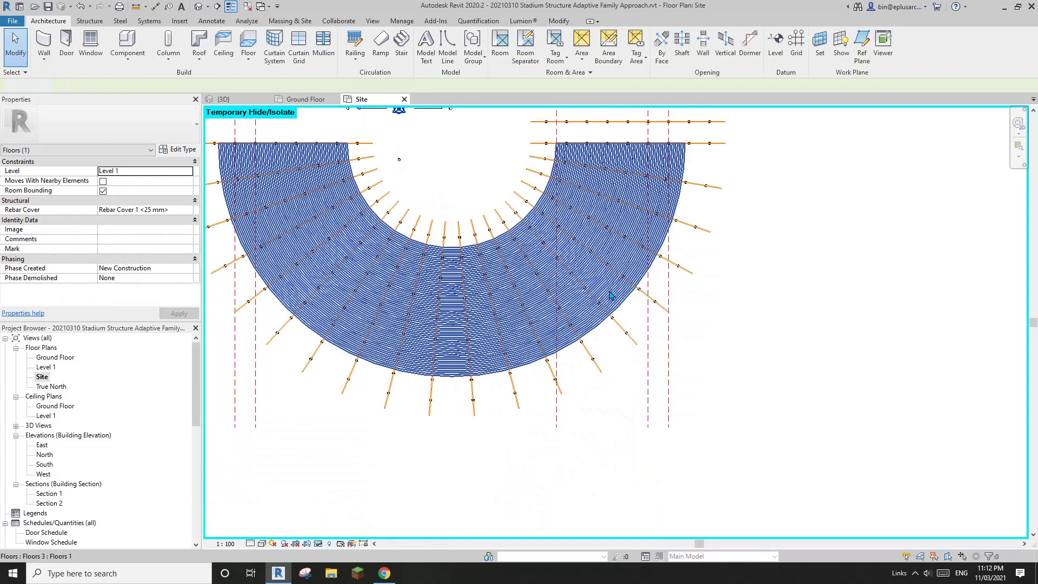
pyautogui.click(628, 244)
pyautogui.press('h')
pyautogui.press('h')
pyautogui.scroll(-2, 627, 246)
pyautogui.moveTo(627, 212); pyautogui.dragTo(634, 371, button='middle')
pyautogui.scroll(-2, 581, 362)
pyautogui.moveTo(622, 336); pyautogui.dragTo(634, 313, button='middle')
# - In the Ground Floor plan, select the chain of detail lines forming the outermost oval and copy it to the clipboard
pyautogui.doubleClick(55, 358)
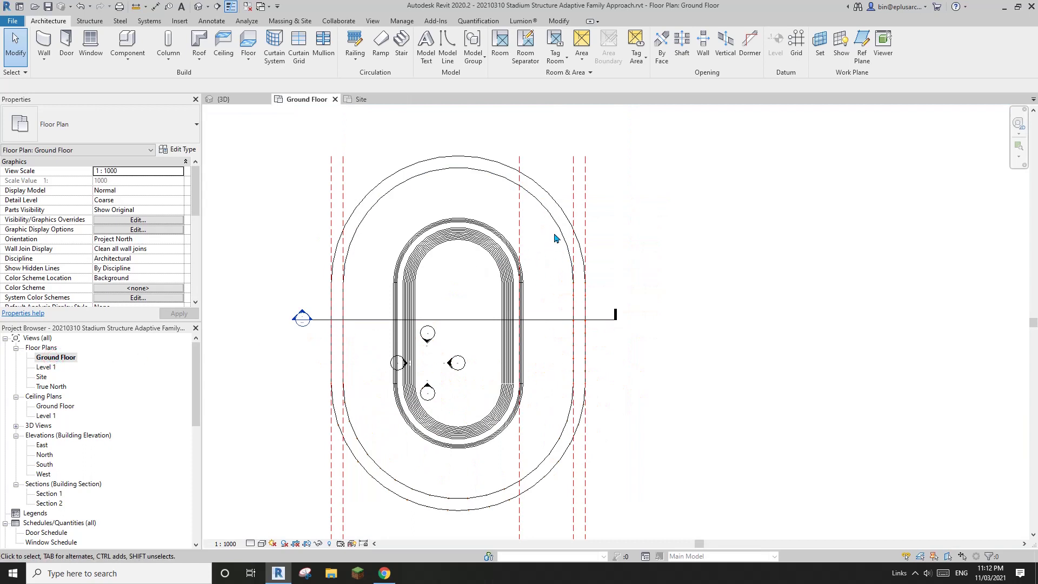
pyautogui.press('Tab')
pyautogui.click(557, 203)
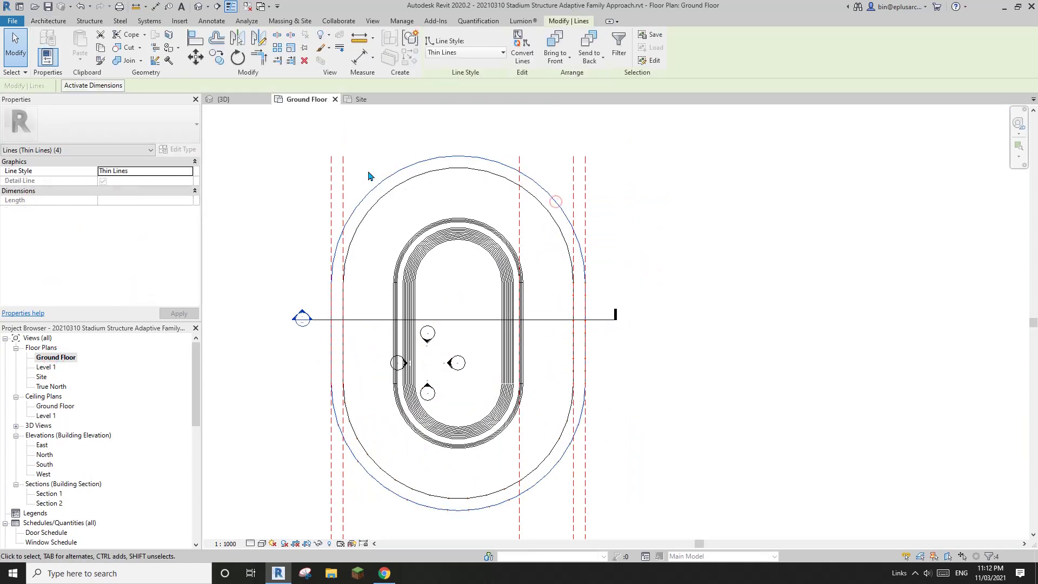
pyautogui.click(620, 47)
pyautogui.click(844, 186)
pyautogui.moveTo(719, 193); pyautogui.dragTo(730, 214, button='middle')
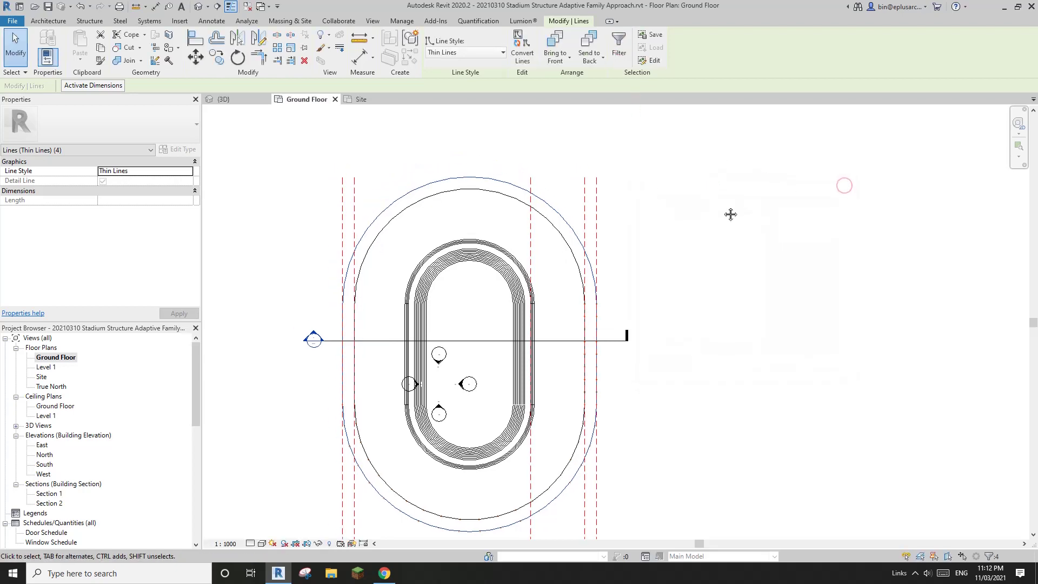
pyautogui.press('Escape')
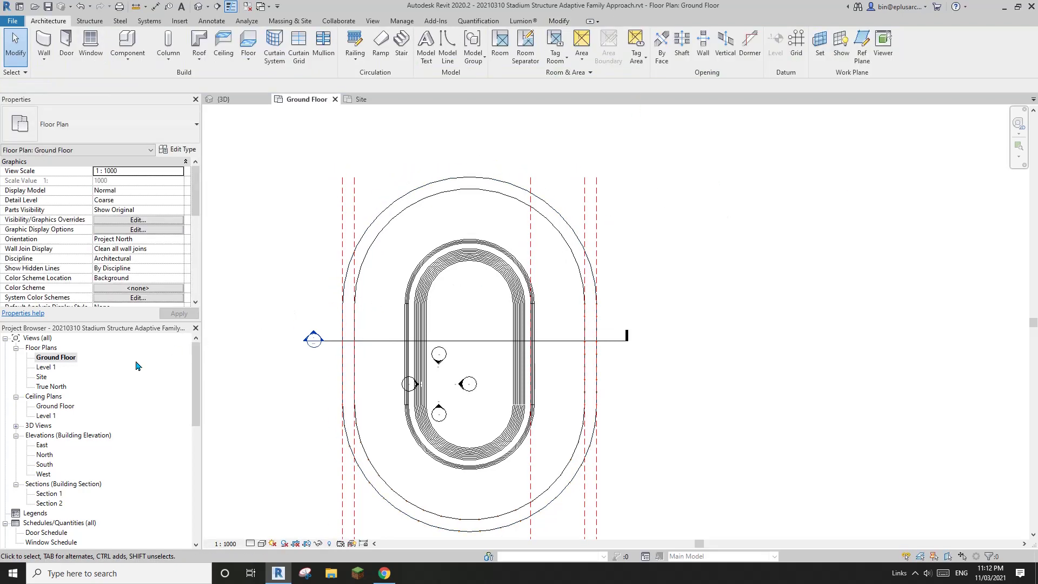
# - Paste the copied oval detail lines into the Site plan, aligned to the same place
pyautogui.doubleClick(43, 378)
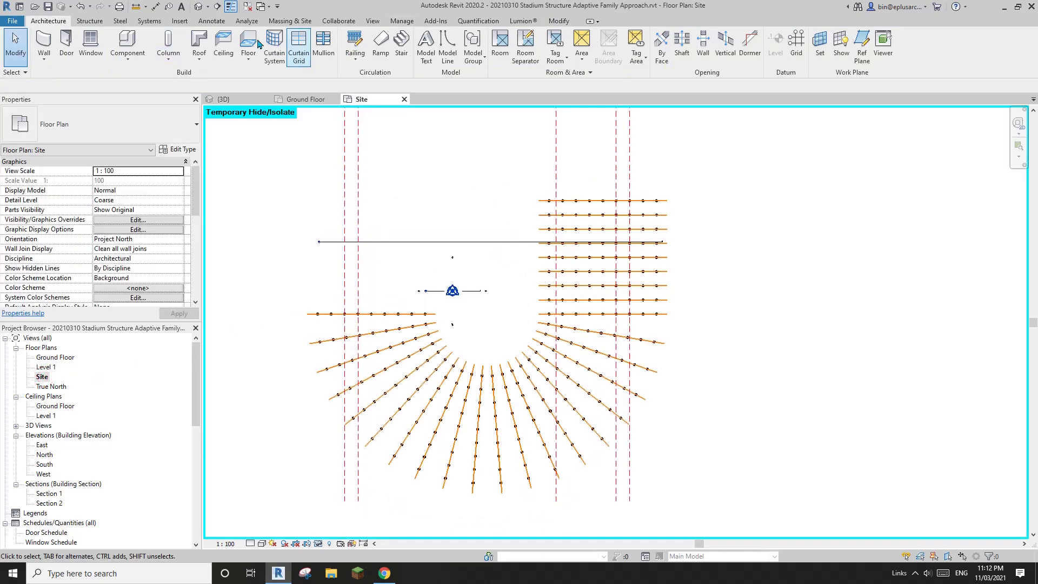
pyautogui.click(557, 21)
pyautogui.click(80, 60)
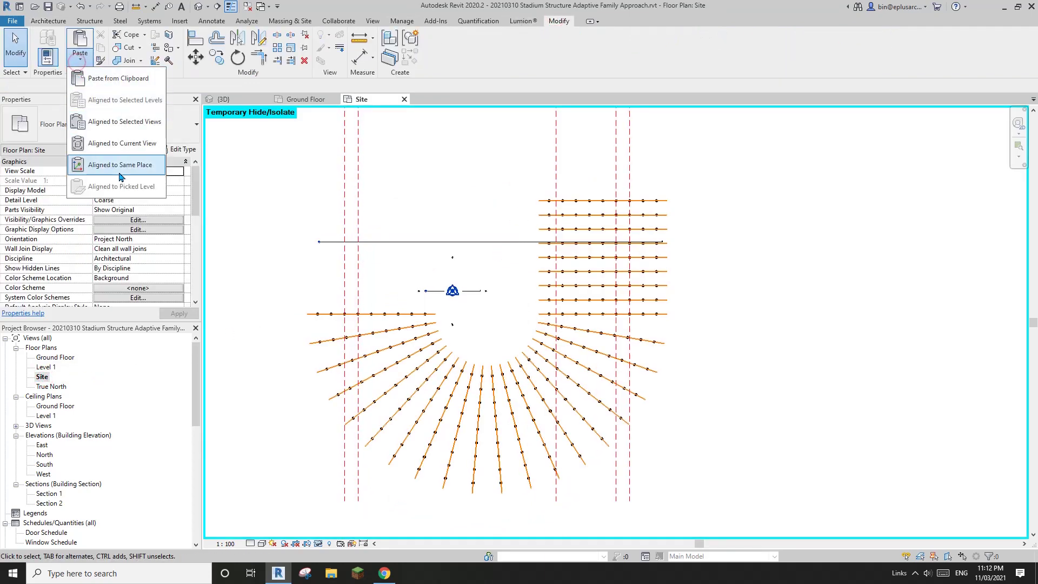
pyautogui.click(152, 165)
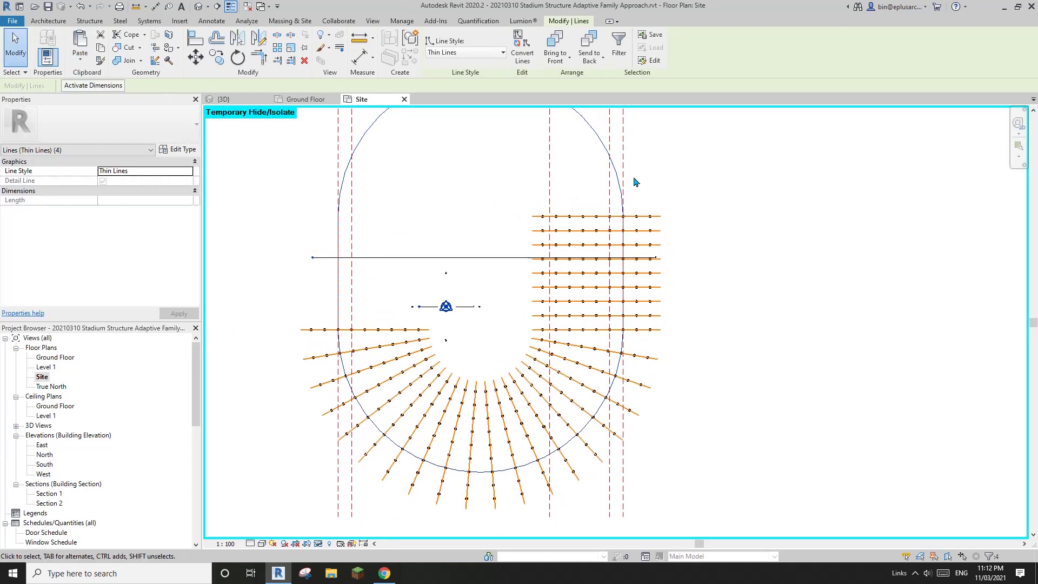
# - Inspect where the outer ends of the trusses sit relative to the pasted oval, in the Site plan and the 3D view
pyautogui.scroll(-3, 508, 438)
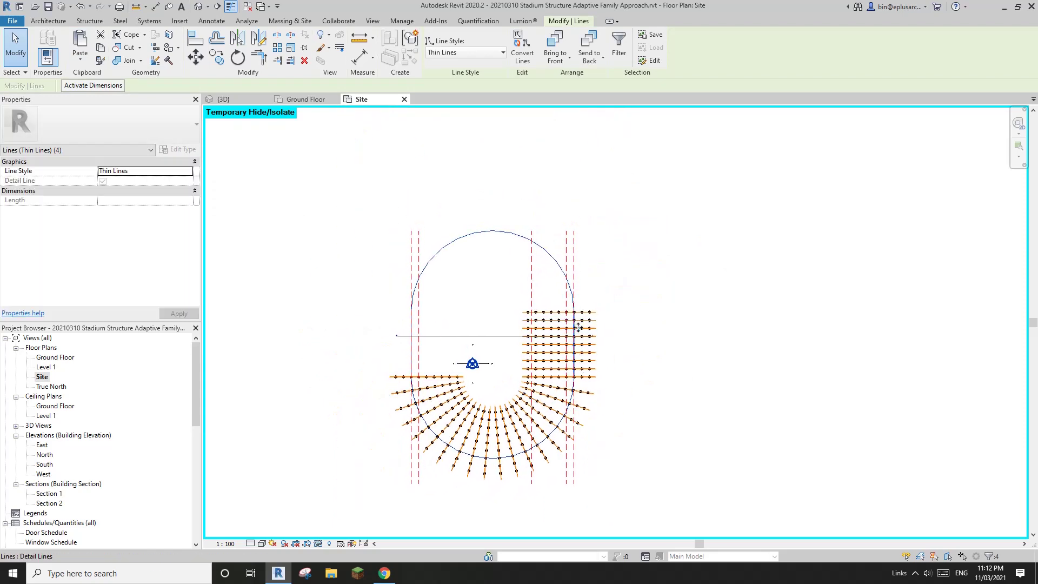
pyautogui.scroll(8, 607, 326)
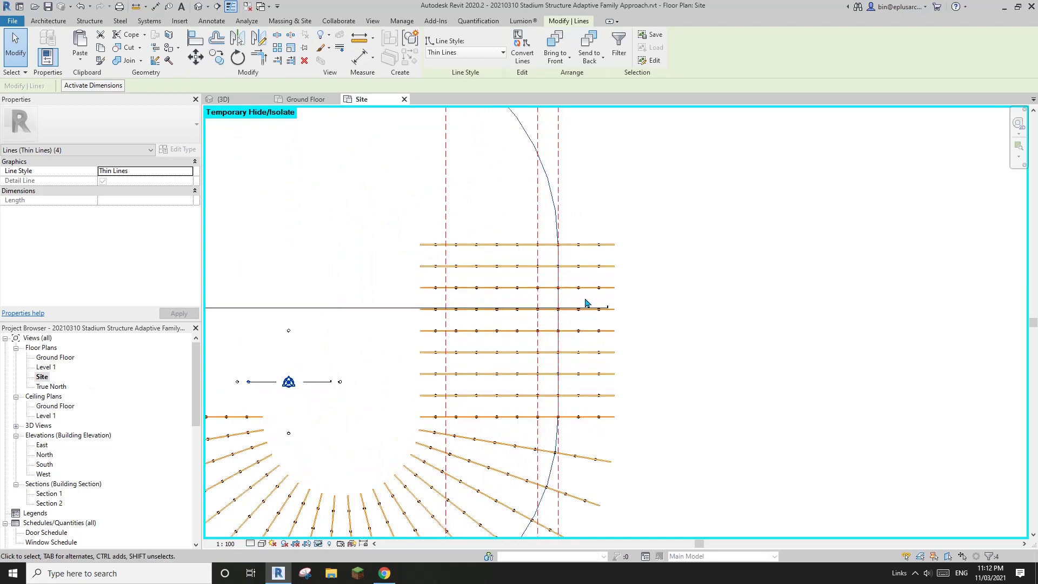
pyautogui.press('Escape')
pyautogui.moveTo(571, 275); pyautogui.dragTo(572, 292, button='middle')
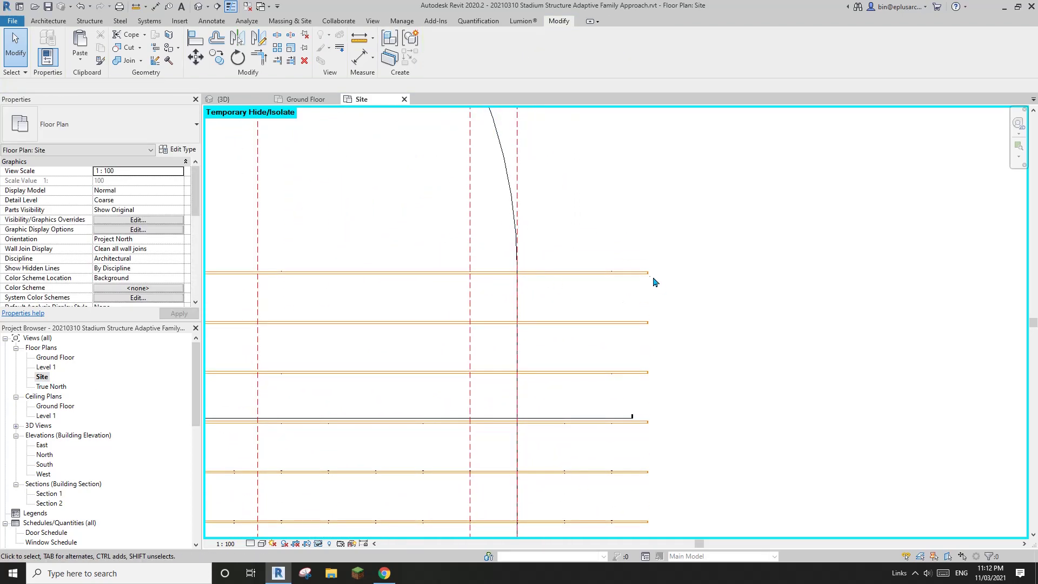
pyautogui.scroll(-3, 649, 284)
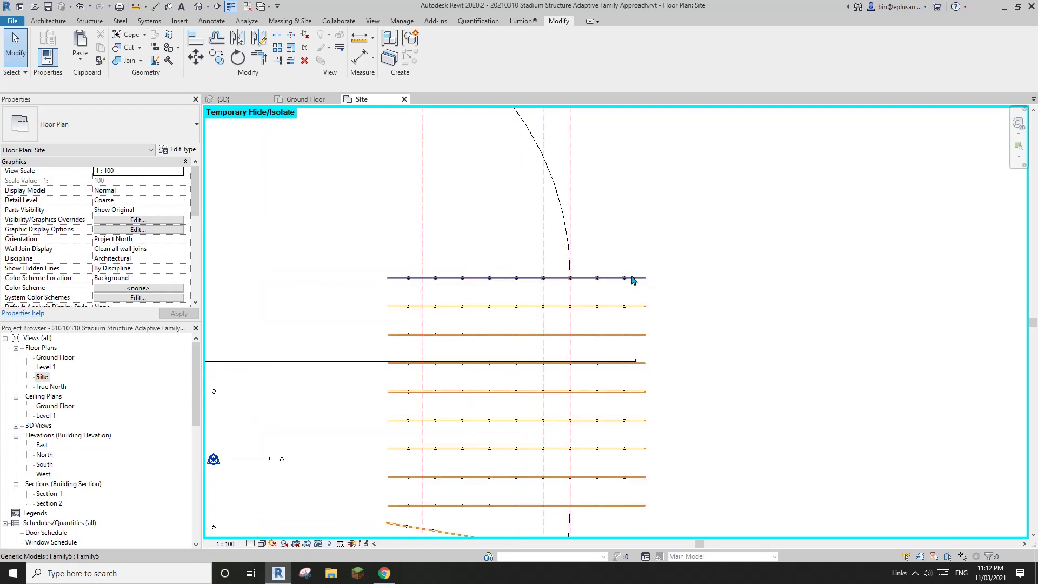
pyautogui.click(223, 99)
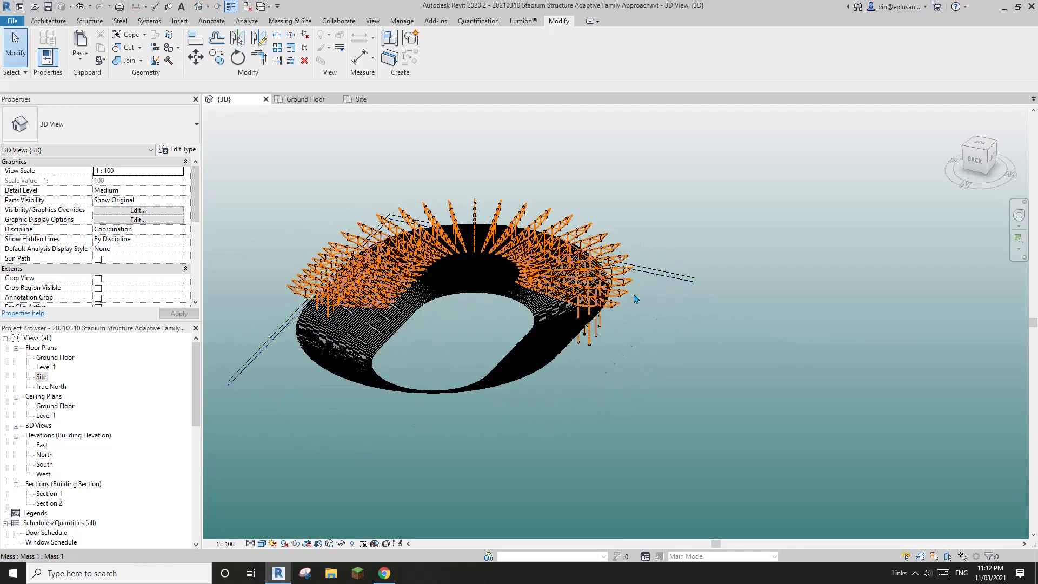
pyautogui.doubleClick(41, 377)
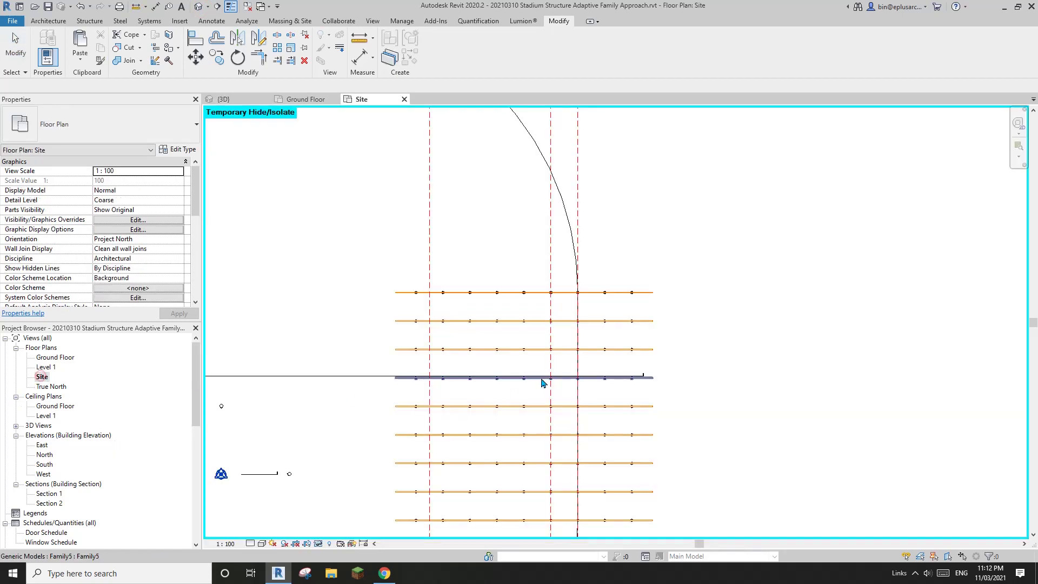
# - Place an aligned dimension from the reference plane on the oval's right straight side to the outer end of the topmost right-hand truss
pyautogui.moveTo(569, 251); pyautogui.dragTo(561, 250, button='middle')
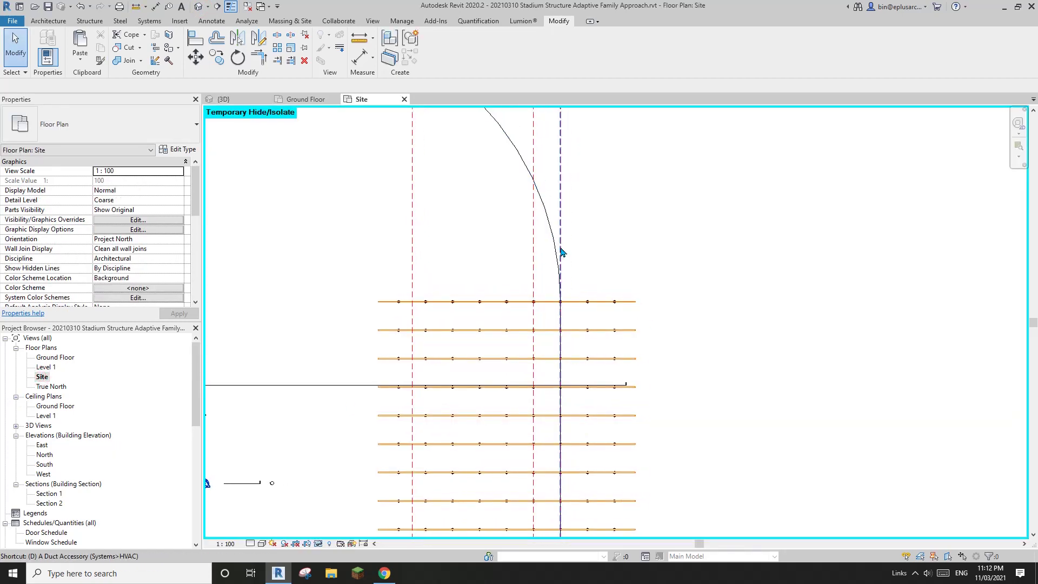
pyautogui.press('i')
pyautogui.scroll(5, 562, 252)
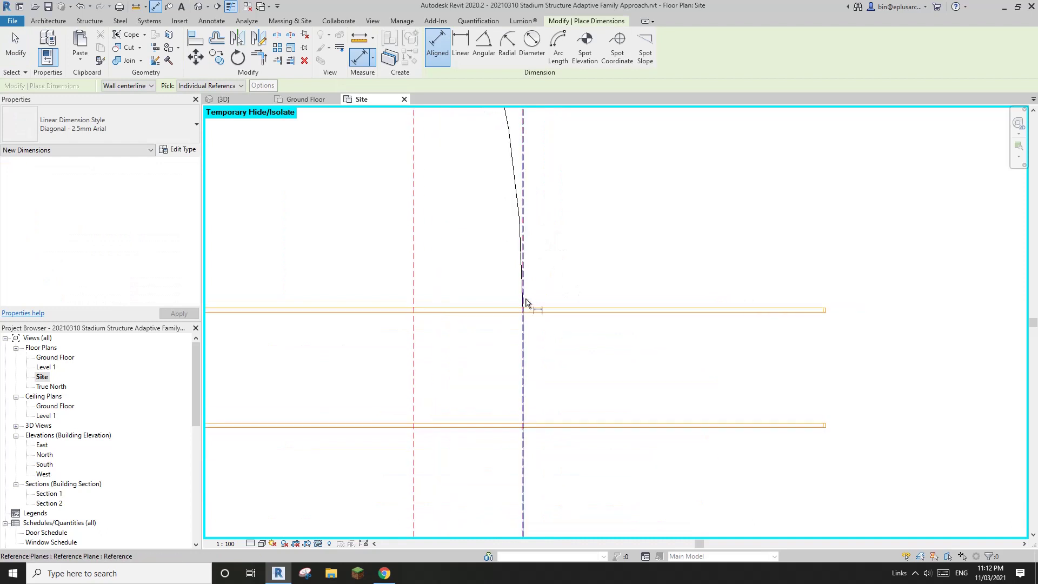
pyautogui.scroll(-2, 538, 273)
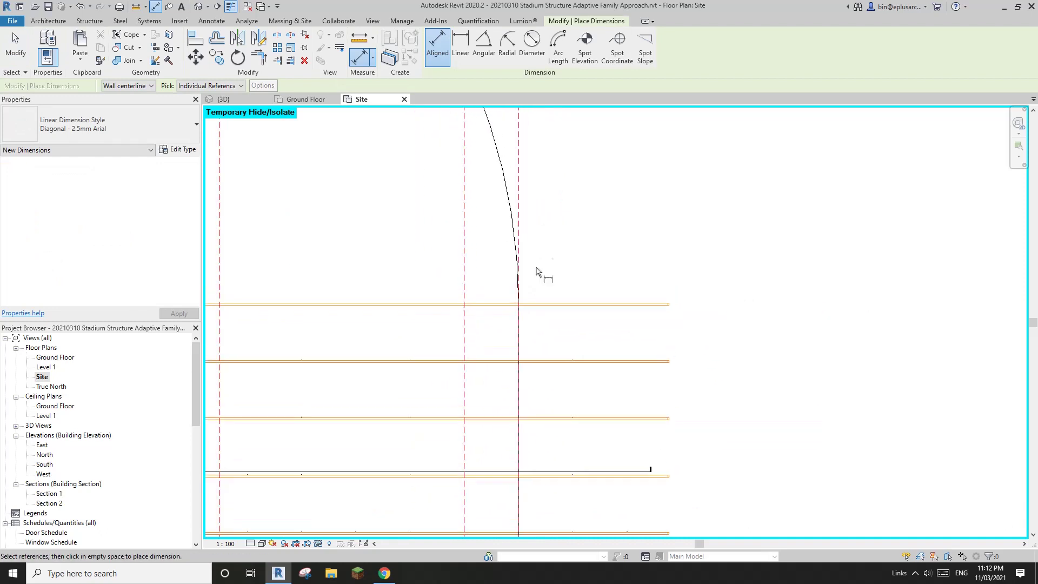
pyautogui.click(518, 185)
pyautogui.scroll(4, 674, 290)
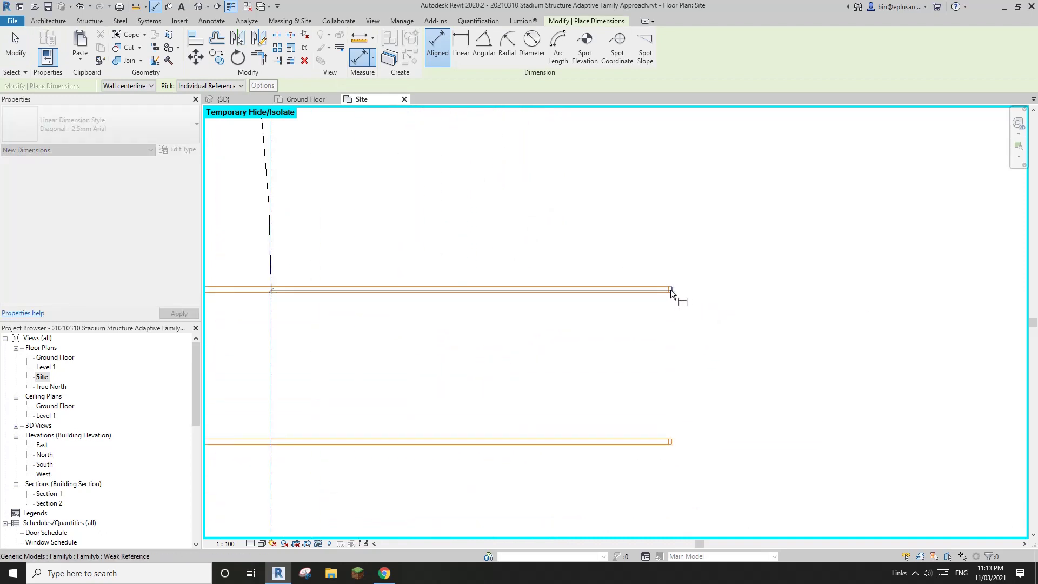
pyautogui.scroll(3, 670, 292)
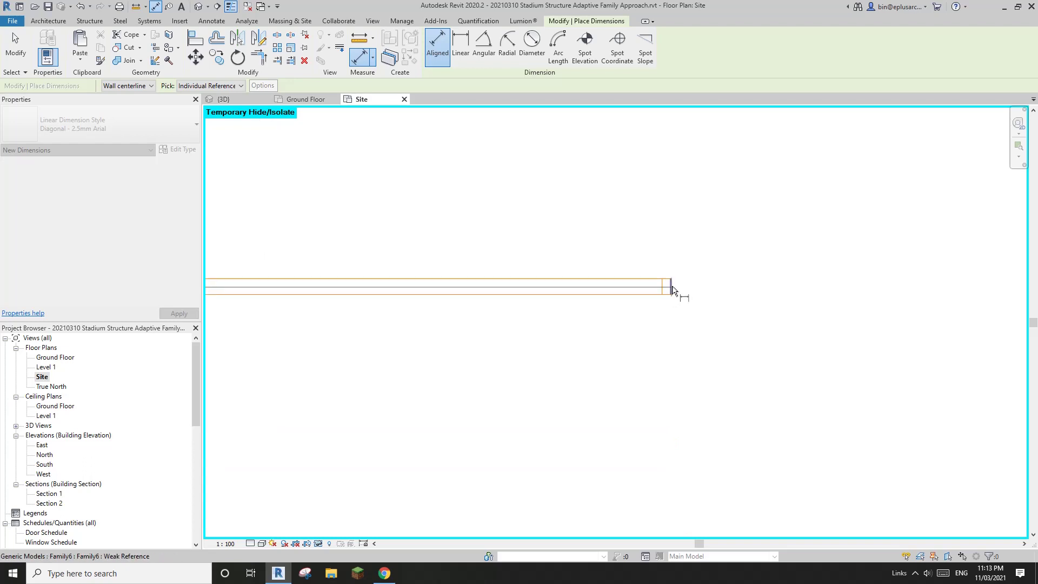
pyautogui.click(671, 291)
pyautogui.scroll(-4, 670, 290)
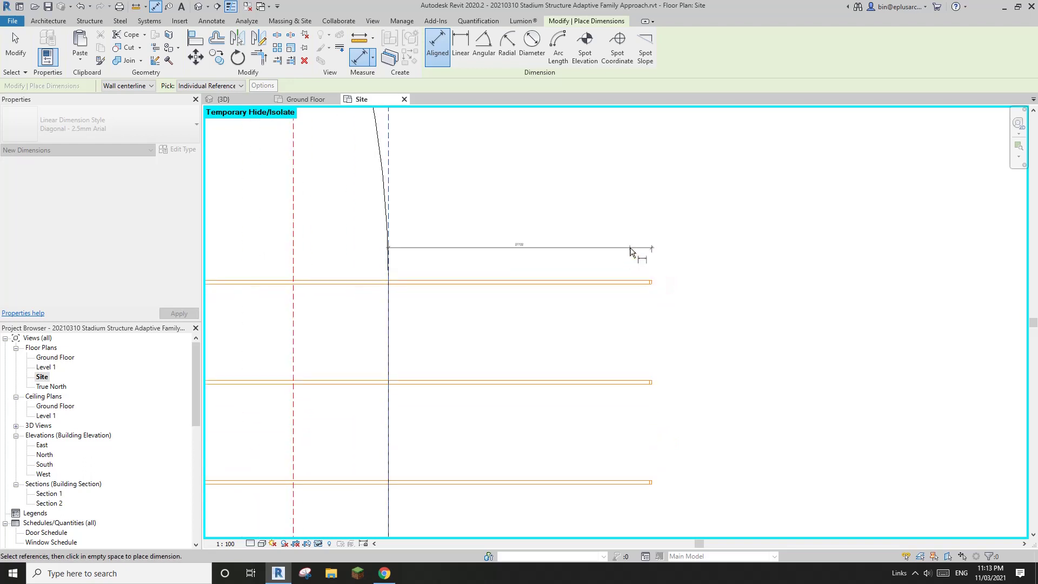
pyautogui.click(630, 259)
pyautogui.press('Escape')
pyautogui.press('Escape')
pyautogui.scroll(3, 528, 266)
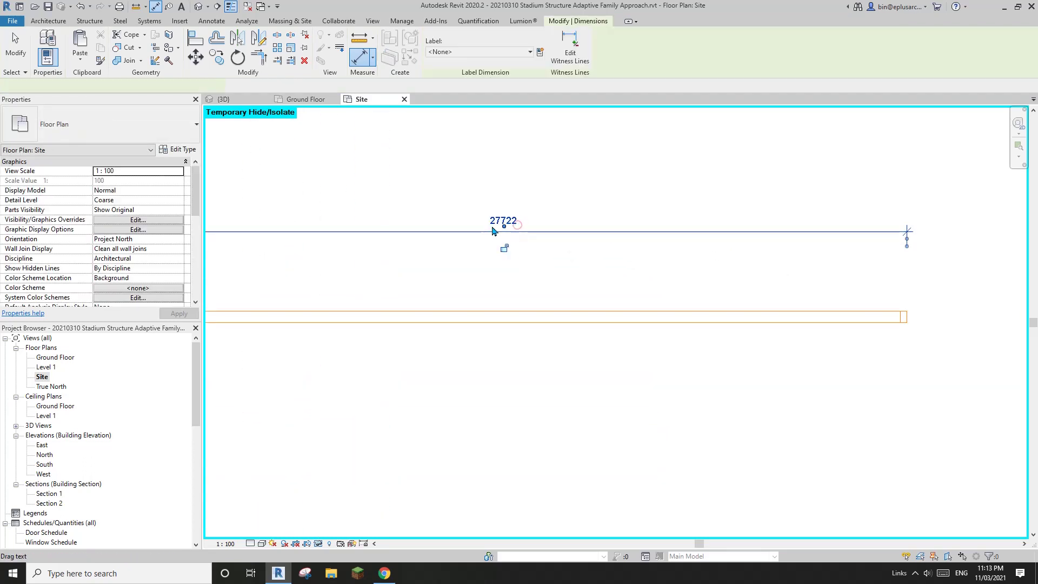
# - Check the exact value of the dimension between the oval and the truss end, and delete the dimension
pyautogui.click(517, 223)
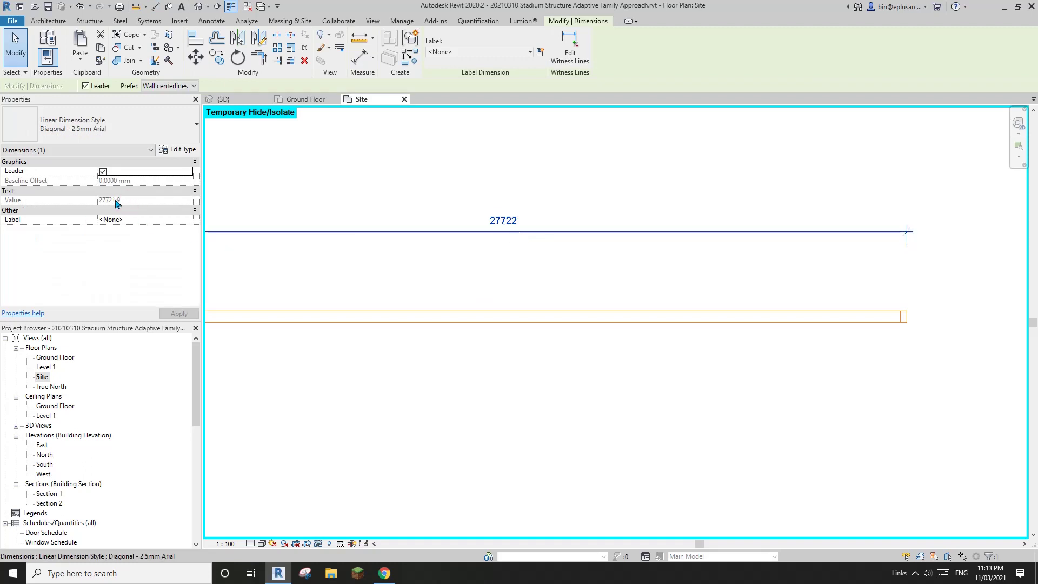
pyautogui.click(484, 236)
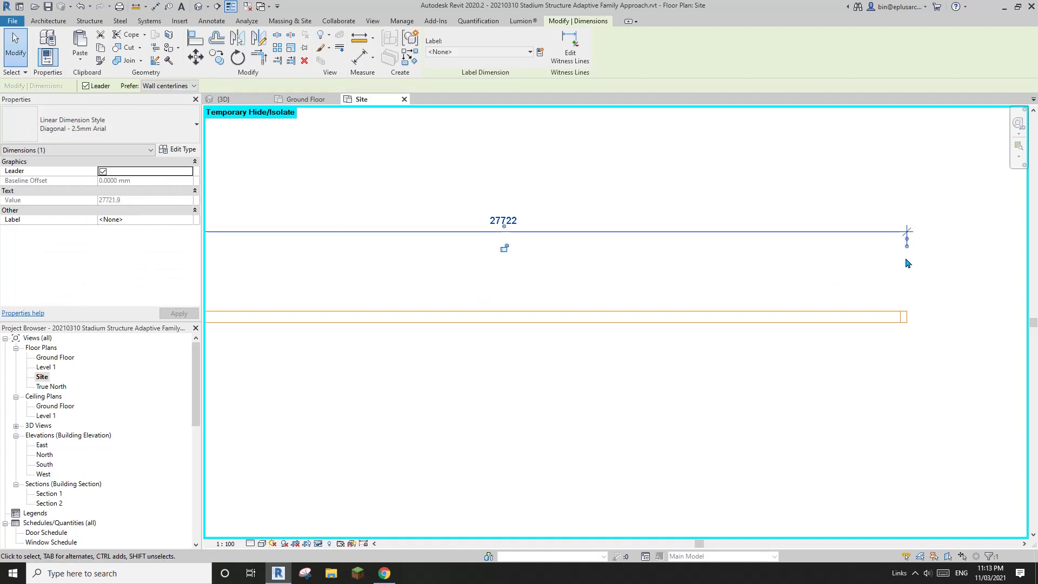
pyautogui.moveTo(908, 244); pyautogui.dragTo(907, 318)
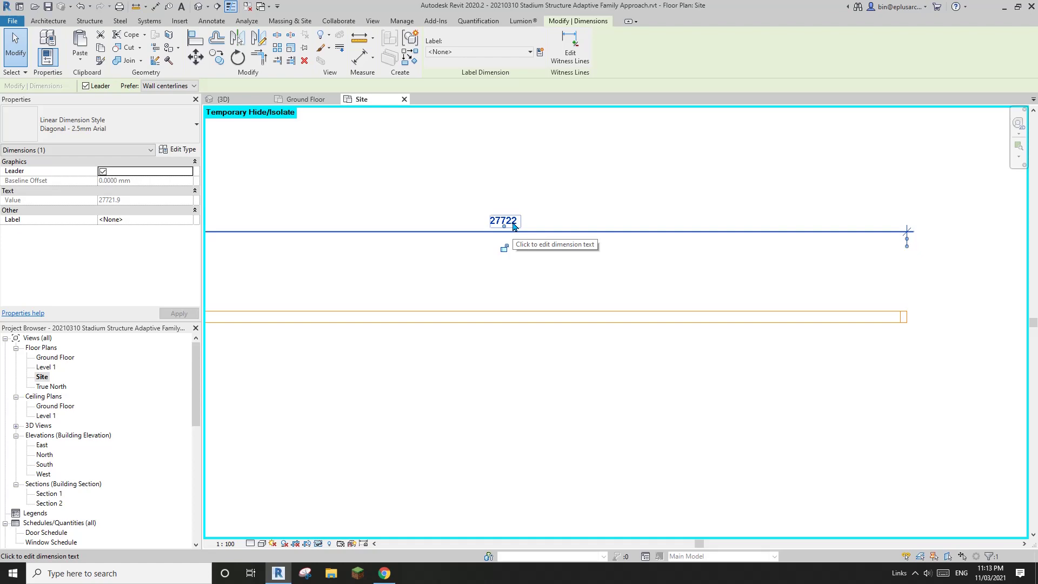
pyautogui.scroll(-4, 535, 249)
pyautogui.click(561, 257)
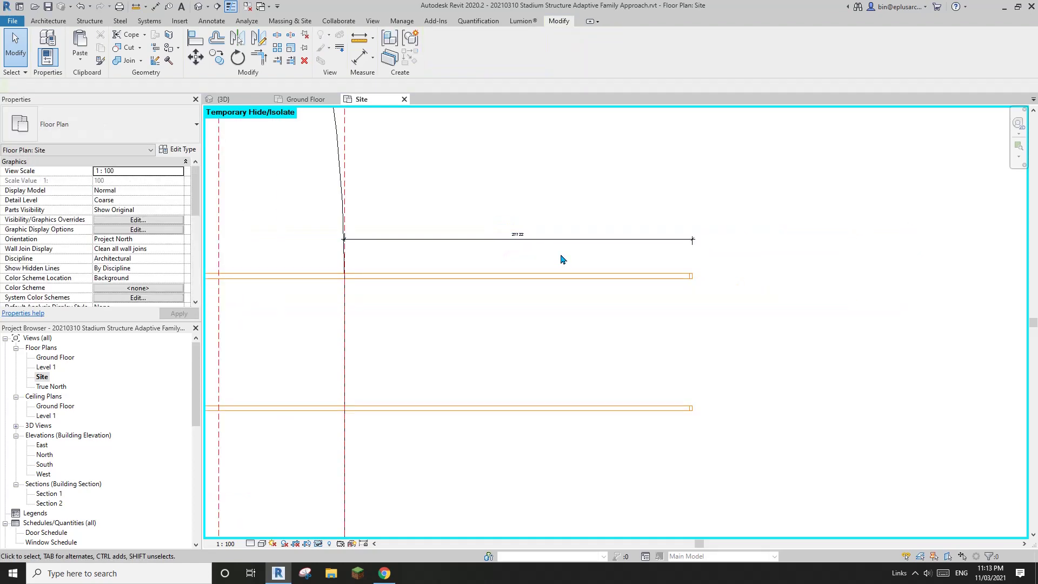
pyautogui.click(564, 242)
pyautogui.press('Delete')
# - Offset a copy of the whole oval line chain outward by 27800 to the outer ends of the trusses
pyautogui.scroll(-3, 553, 246)
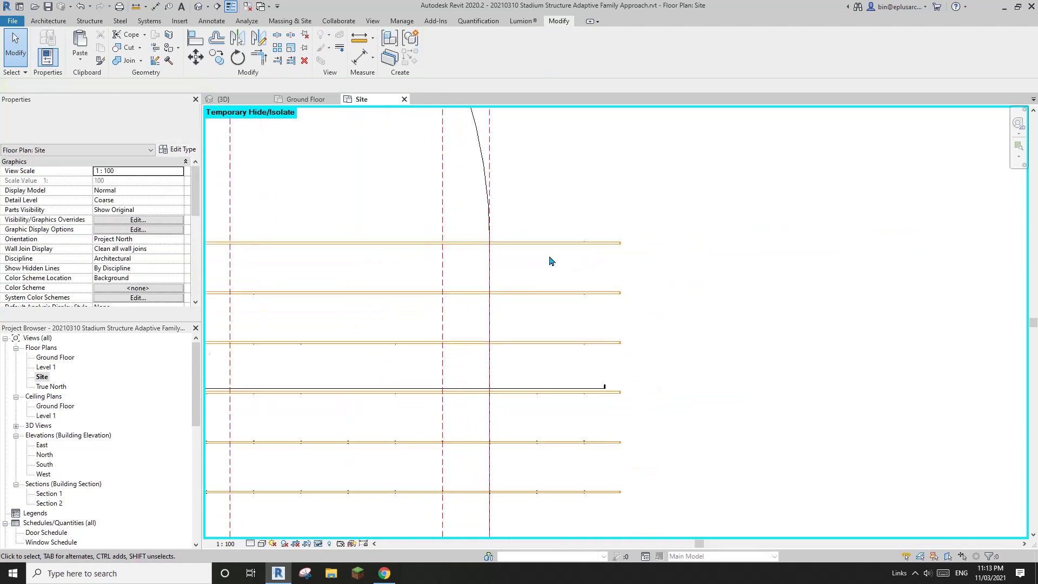
pyautogui.scroll(-2, 556, 271)
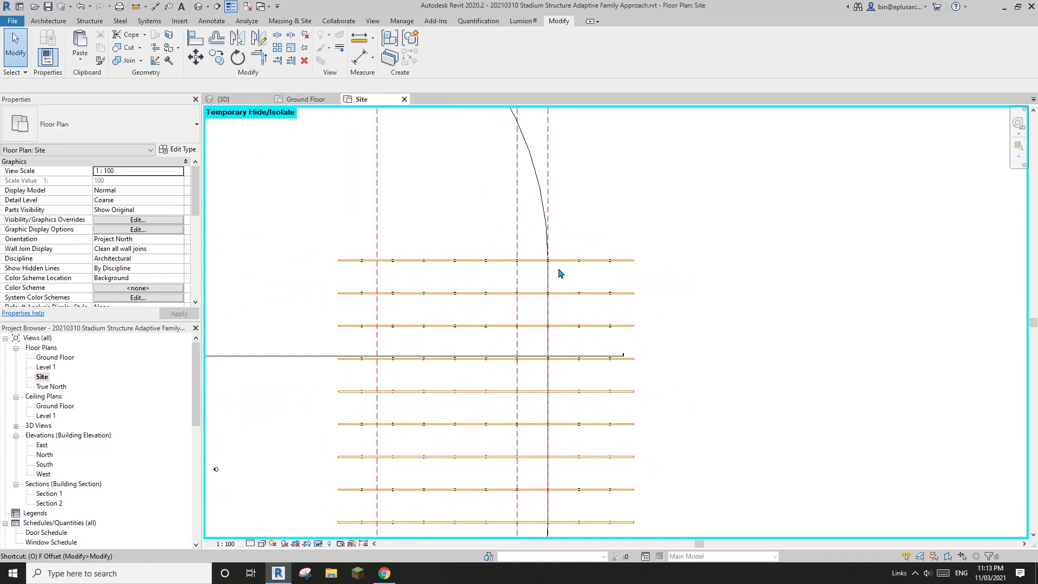
pyautogui.press('f')
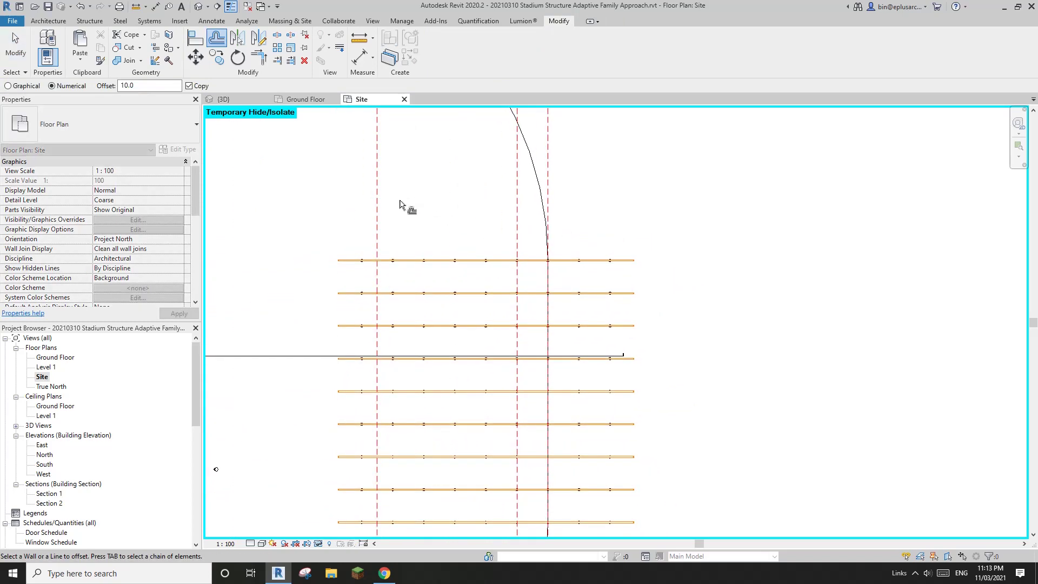
pyautogui.scroll(-3, 427, 208)
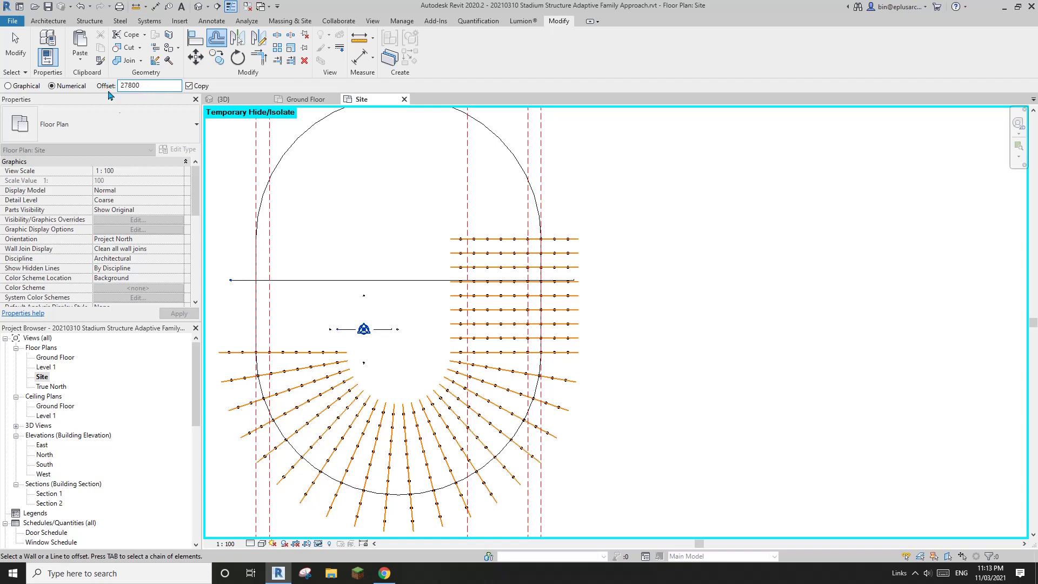
pyautogui.moveTo(370, 137); pyautogui.dragTo(333, 159, button='middle')
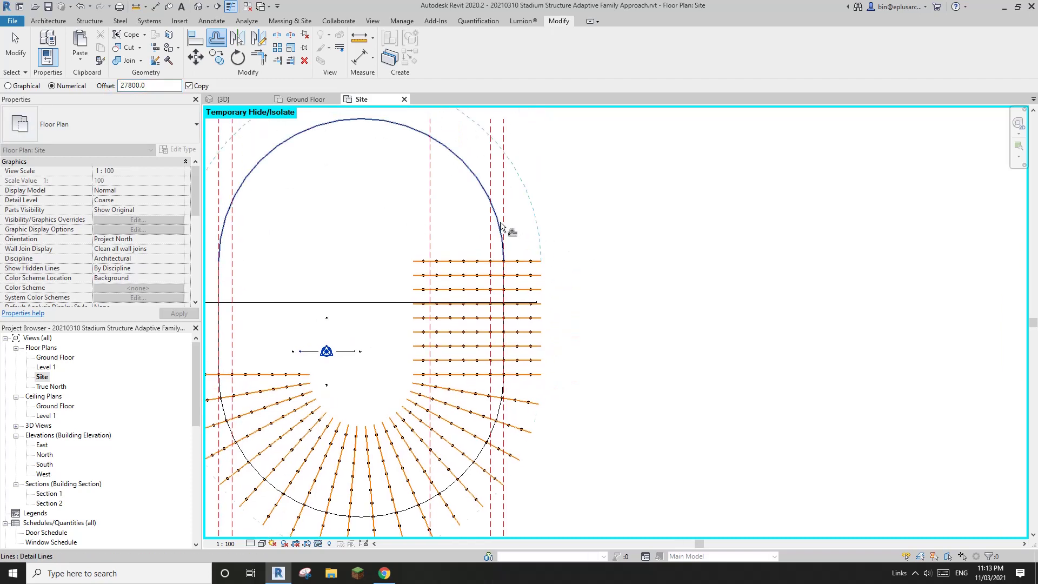
pyautogui.press('Tab')
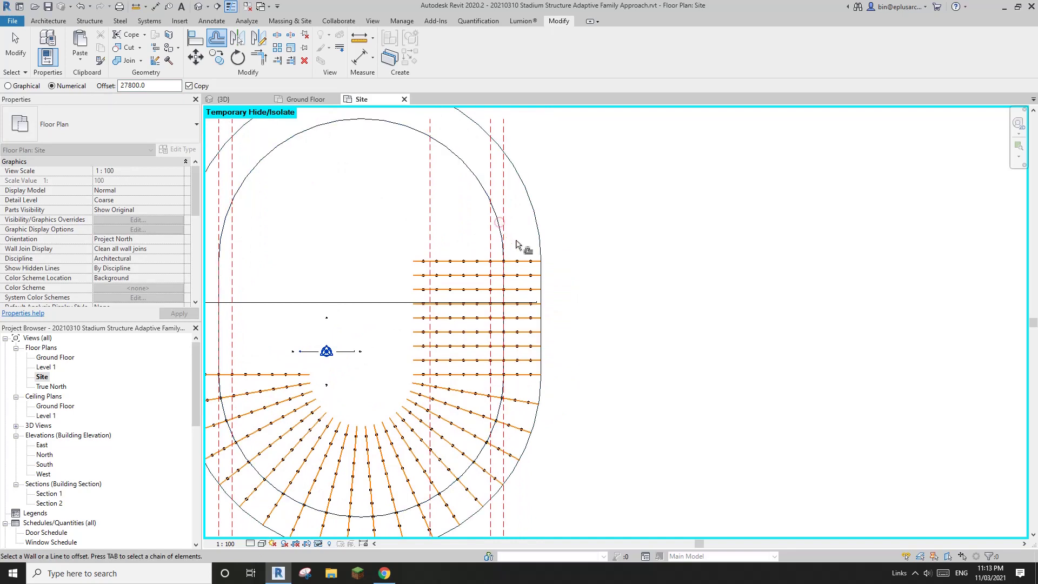
pyautogui.click(501, 226)
pyautogui.scroll(-2, 626, 255)
pyautogui.press('Escape')
pyautogui.press('Escape')
# - Select the new outer oval chain and examine it in the Site plan, then look for it in the 3D view
pyautogui.click(597, 234)
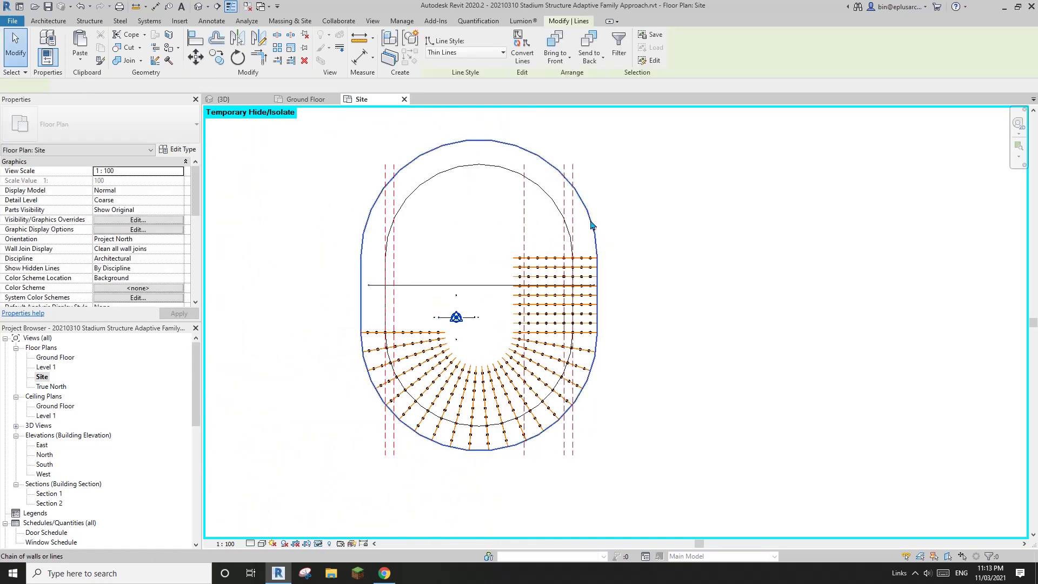
pyautogui.scroll(2, 629, 268)
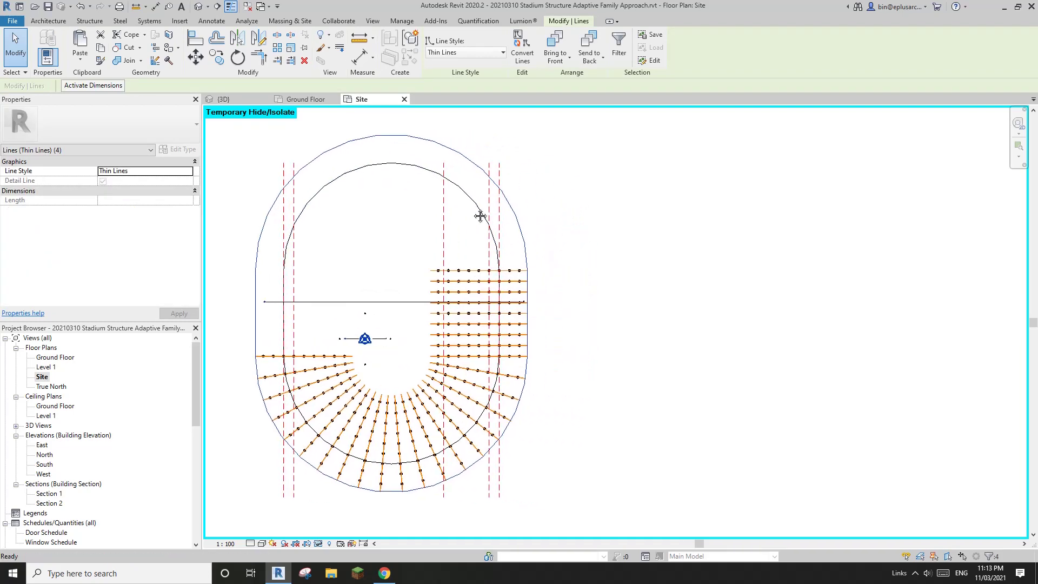
pyautogui.scroll(2, 532, 272)
pyautogui.scroll(-3, 519, 288)
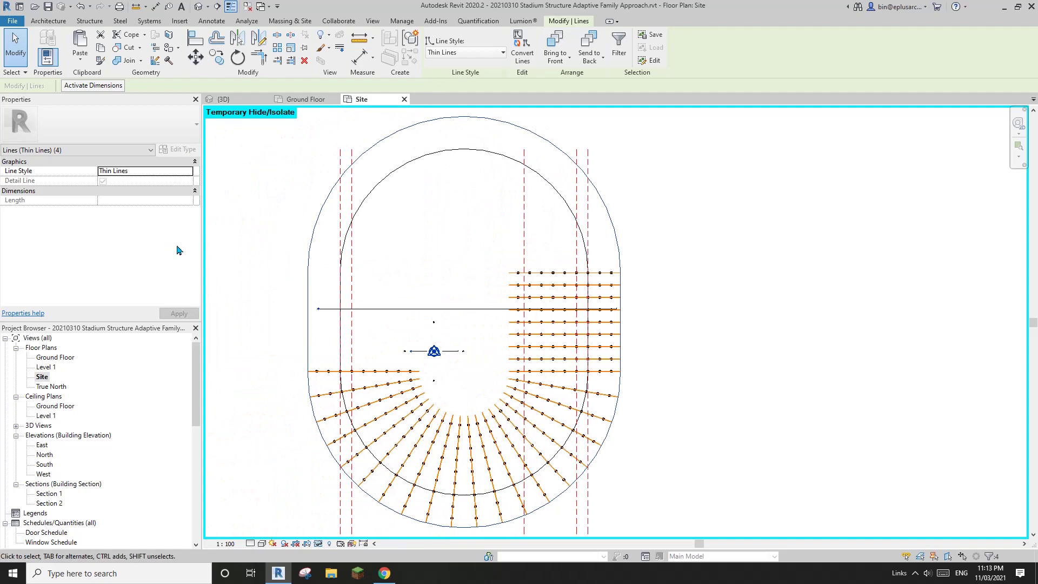
pyautogui.moveTo(341, 232); pyautogui.dragTo(322, 239, button='middle')
pyautogui.click(198, 6)
pyautogui.keyDown('shift'); pyautogui.moveTo(643, 233); pyautogui.dragTo(527, 385, button='middle'); pyautogui.keyUp('shift')
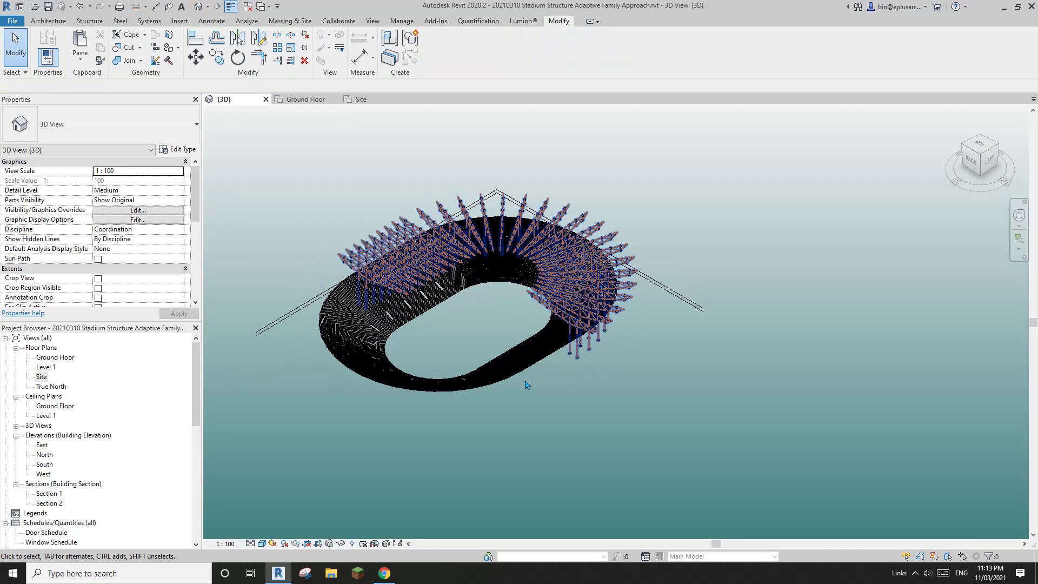
pyautogui.click(265, 99)
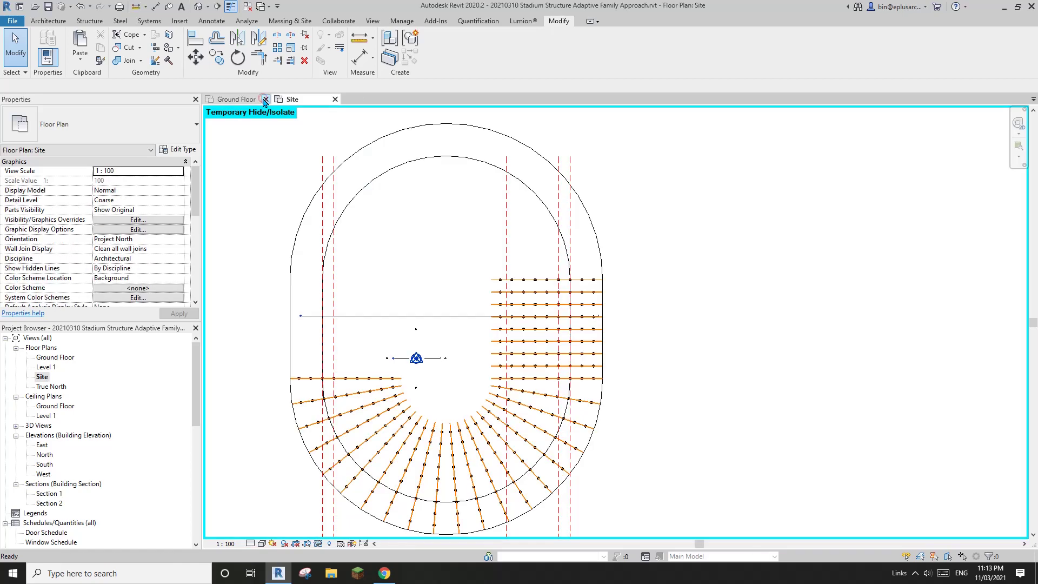
# - Check the Site plan's associated level in the view properties
pyautogui.click(590, 215)
pyautogui.moveTo(273, 288); pyautogui.dragTo(313, 244, button='middle')
pyautogui.click(312, 292)
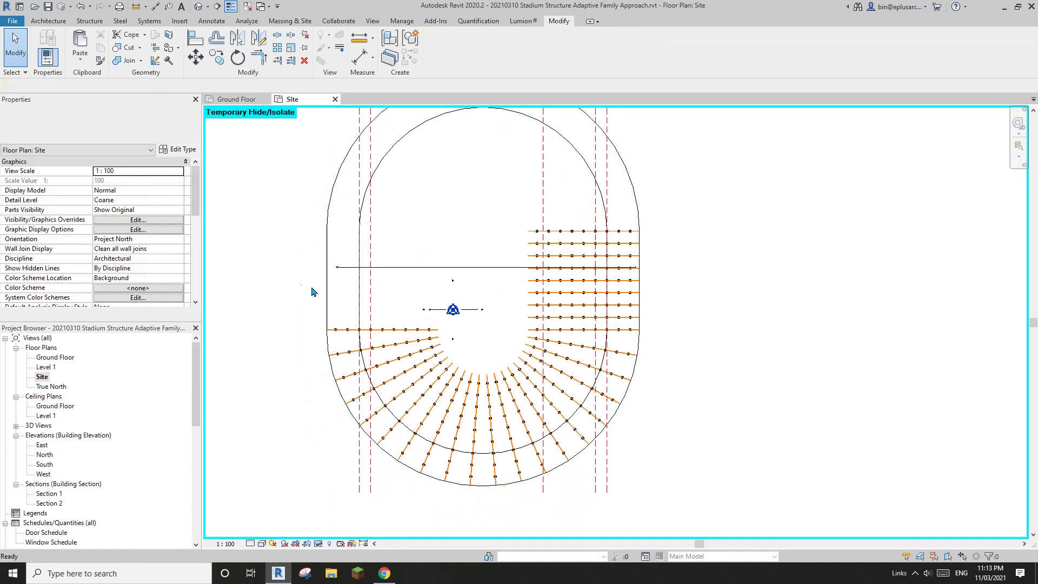
pyautogui.click(195, 232)
pyautogui.moveTo(195, 232); pyautogui.dragTo(194, 246)
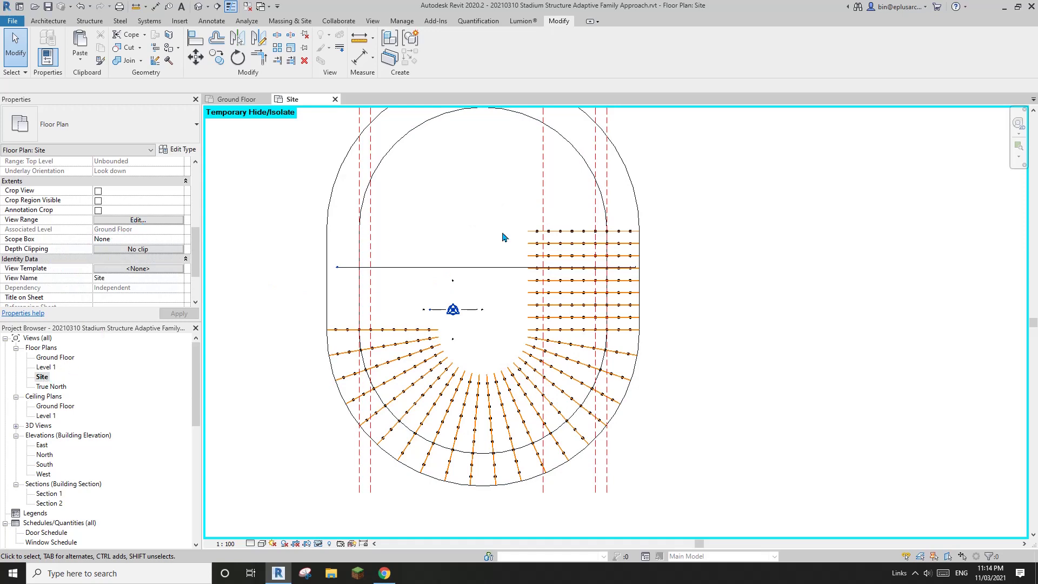
# - Select the complete outer oval chain of detail lines and convert it to model lines
pyautogui.scroll(-2, 503, 237)
pyautogui.moveTo(496, 224); pyautogui.dragTo(479, 241, button='middle')
pyautogui.press('Tab')
pyautogui.click(546, 155)
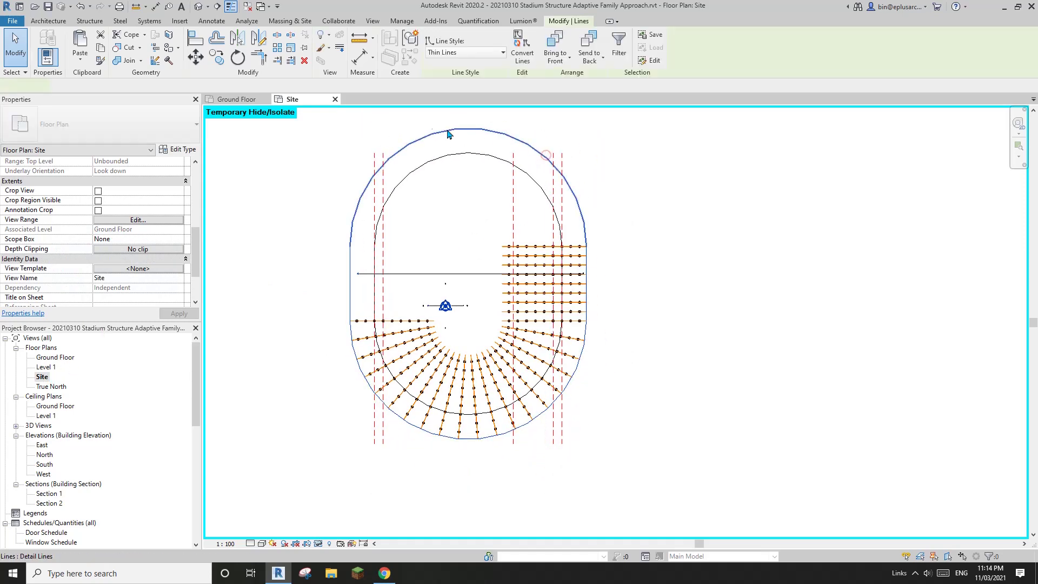
pyautogui.scroll(2, 426, 197)
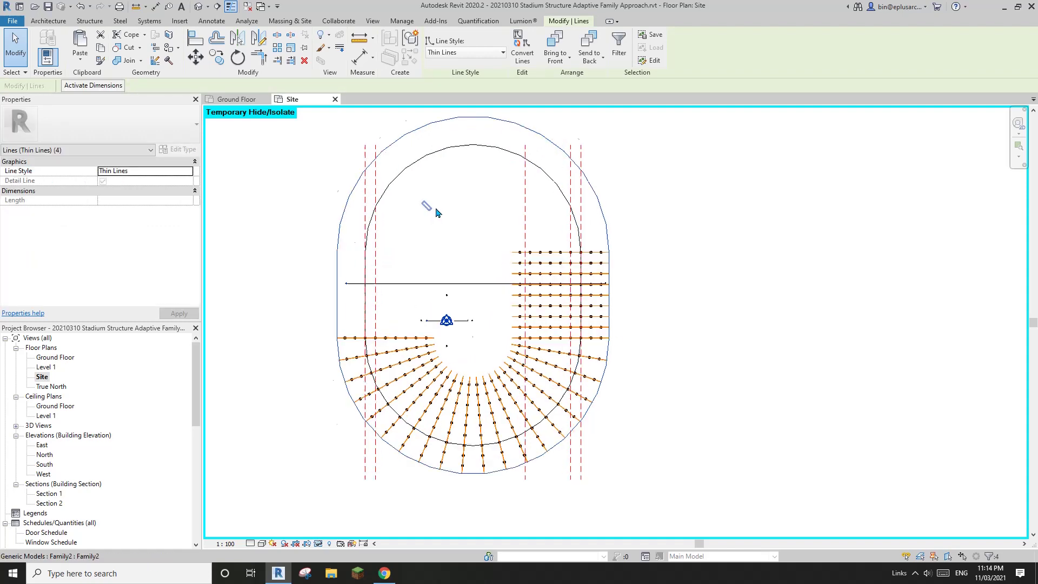
pyautogui.click(529, 53)
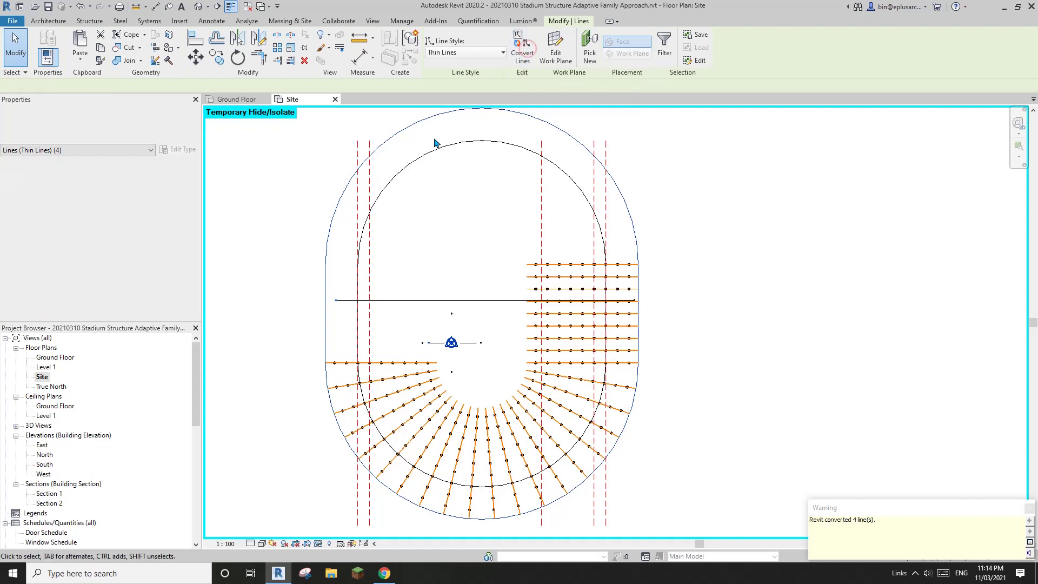
pyautogui.click(407, 216)
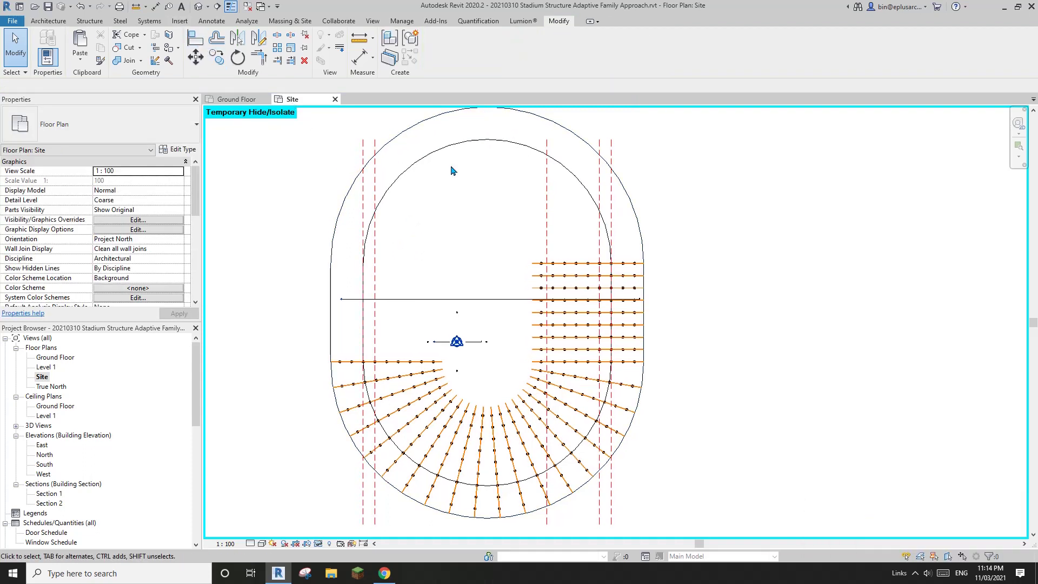
pyautogui.scroll(-5, 173, 242)
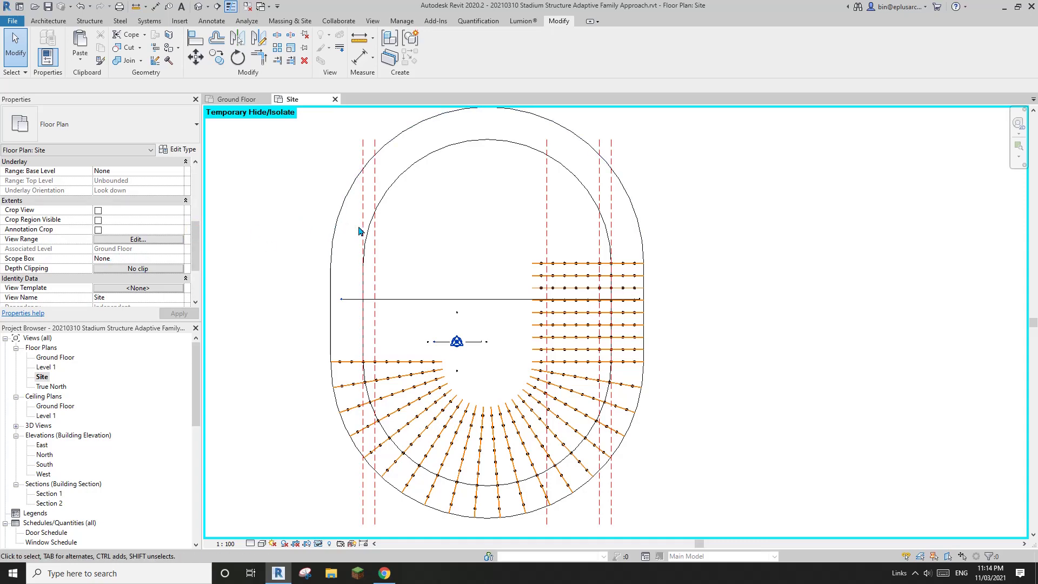
# - Examine the converted outer oval in the 3D view and the Ground Floor plan, and select its whole chain in the Site plan
pyautogui.click(199, 6)
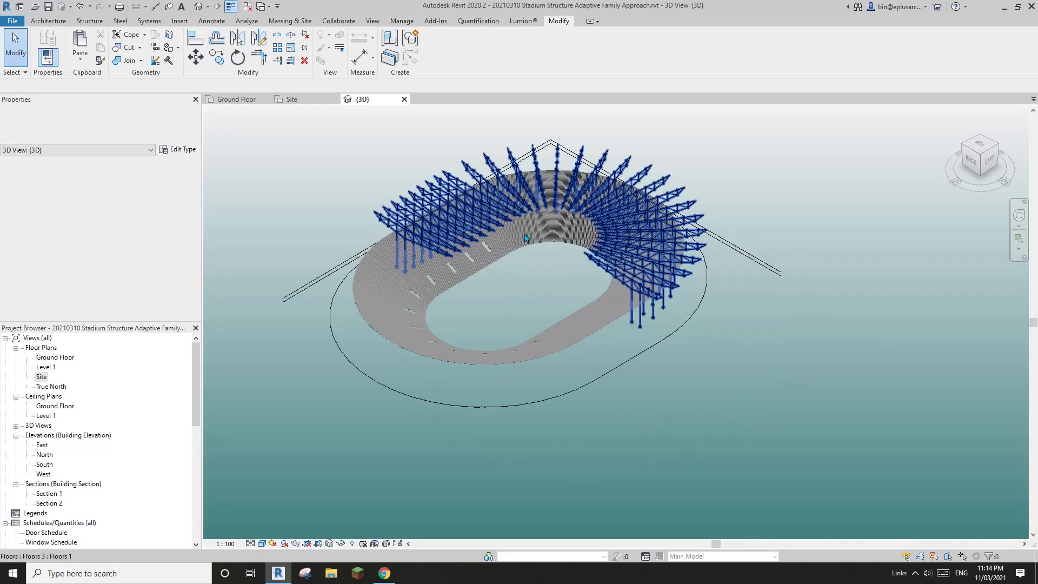
pyautogui.click(693, 317)
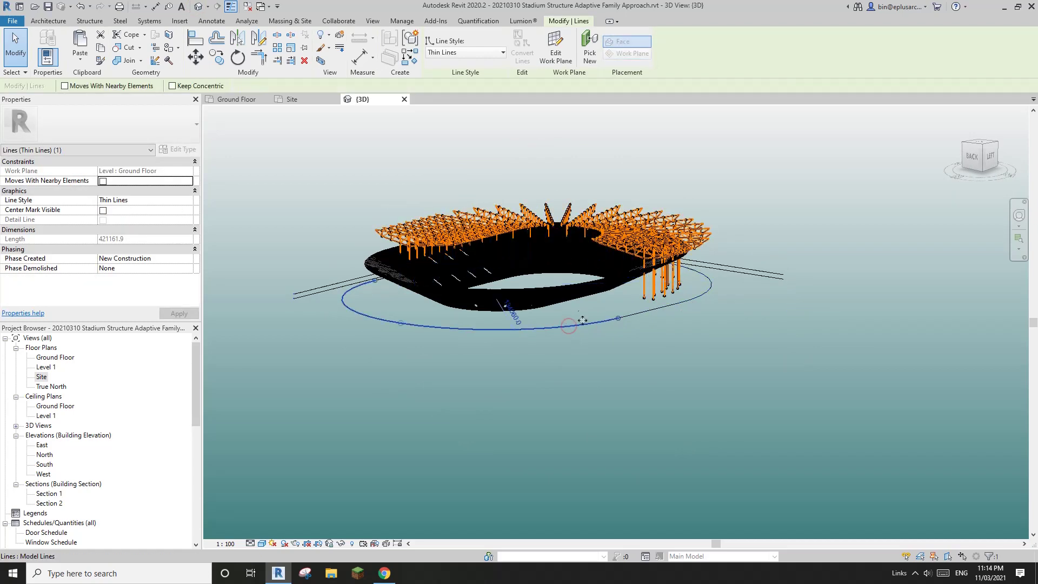
pyautogui.keyDown('shift'); pyautogui.moveTo(582, 320); pyautogui.dragTo(580, 343, button='middle'); pyautogui.keyUp('shift')
pyautogui.press('Escape')
pyautogui.doubleClick(53, 359)
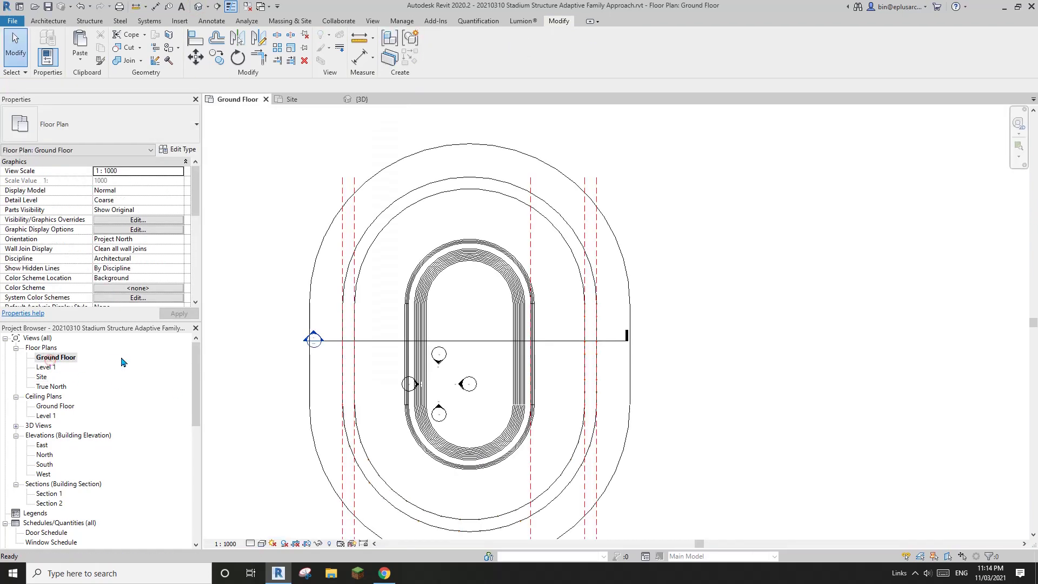
pyautogui.doubleClick(42, 377)
pyautogui.click(623, 221)
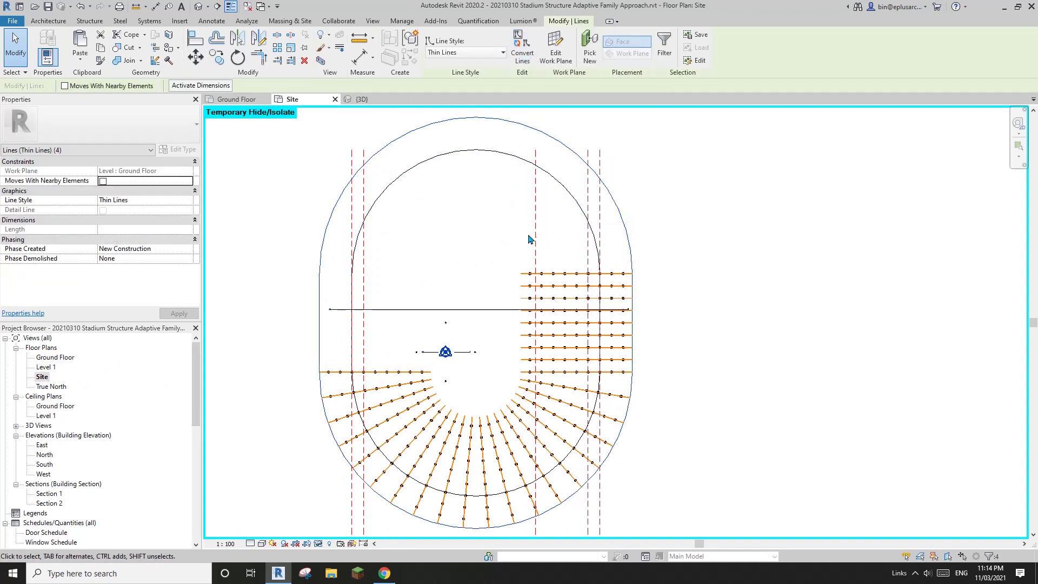
pyautogui.moveTo(522, 233); pyautogui.dragTo(521, 239, button='middle')
# - Examine the outer oval model lines around the stands and trusses from several angles in the 3D view
pyautogui.click(198, 7)
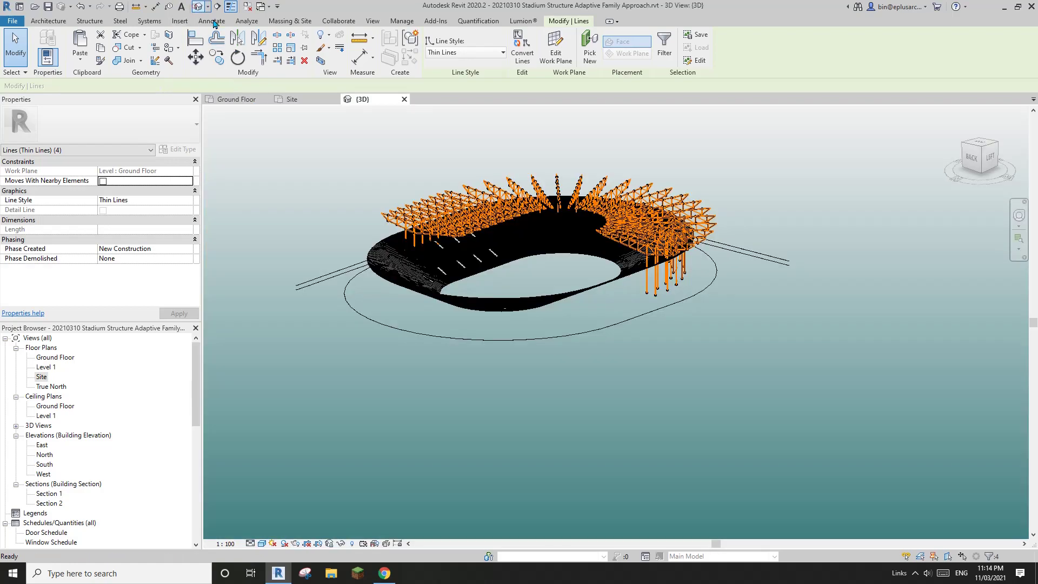
pyautogui.keyDown('shift'); pyautogui.moveTo(607, 296); pyautogui.dragTo(657, 343, button='middle'); pyautogui.keyUp('shift')
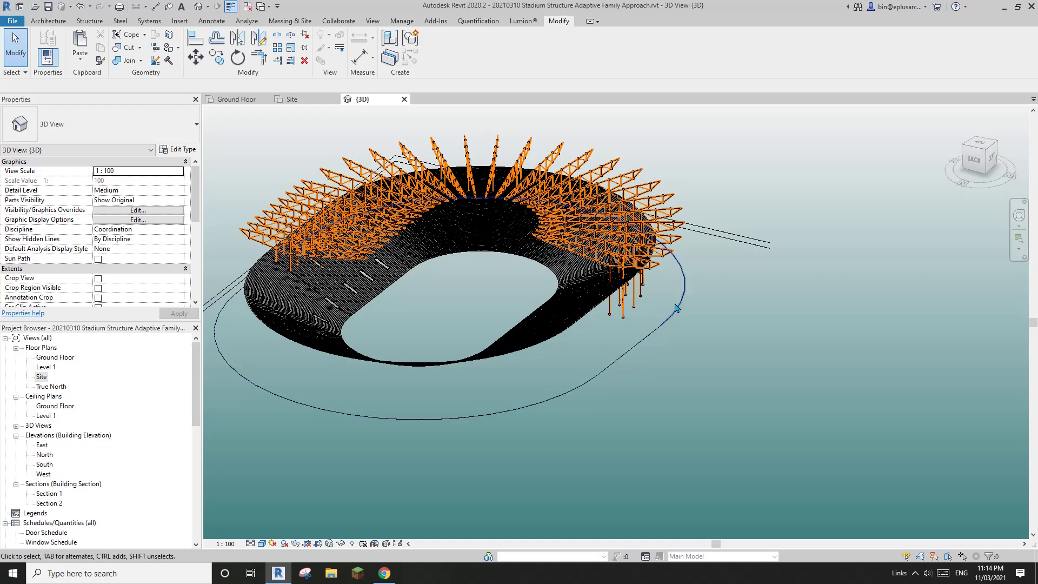
pyautogui.keyDown('shift'); pyautogui.moveTo(676, 308); pyautogui.dragTo(658, 330, button='middle'); pyautogui.keyUp('shift')
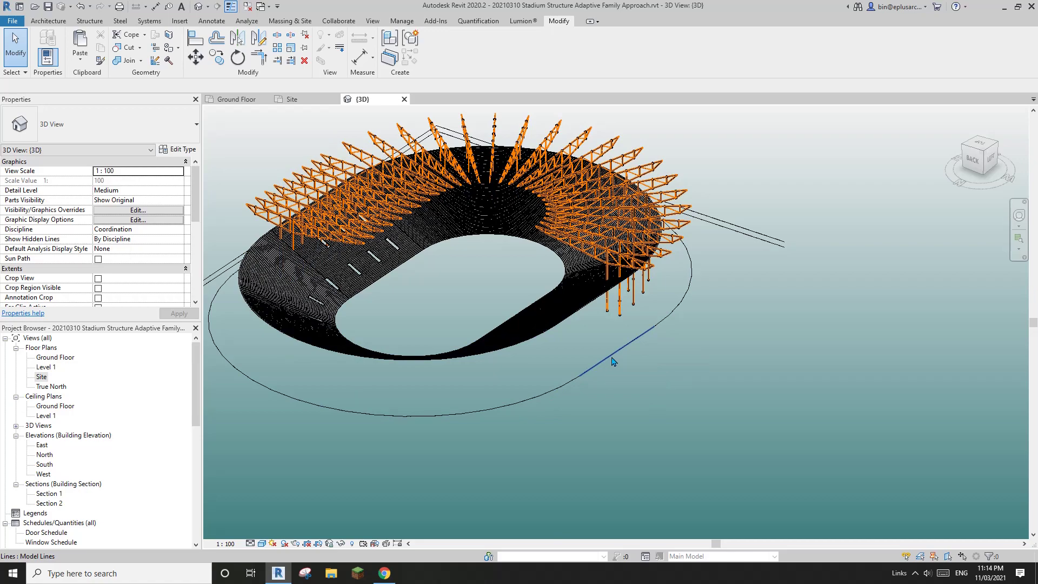
pyautogui.scroll(-3, 607, 385)
pyautogui.keyDown('shift'); pyautogui.moveTo(608, 385); pyautogui.dragTo(513, 364, button='middle'); pyautogui.keyUp('shift')
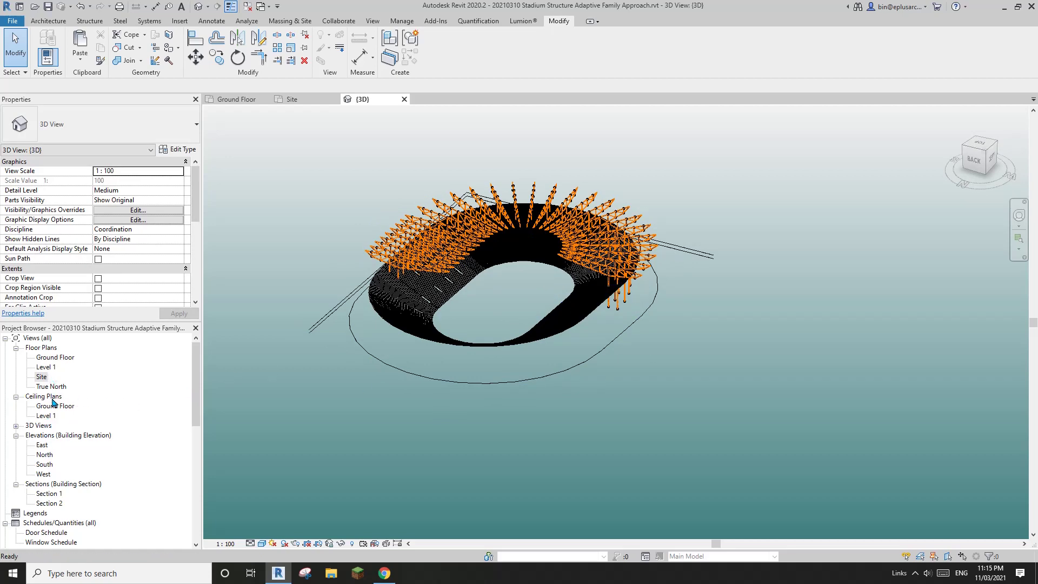
# - Set the Site plan's view scale to 1:1000
pyautogui.doubleClick(42, 377)
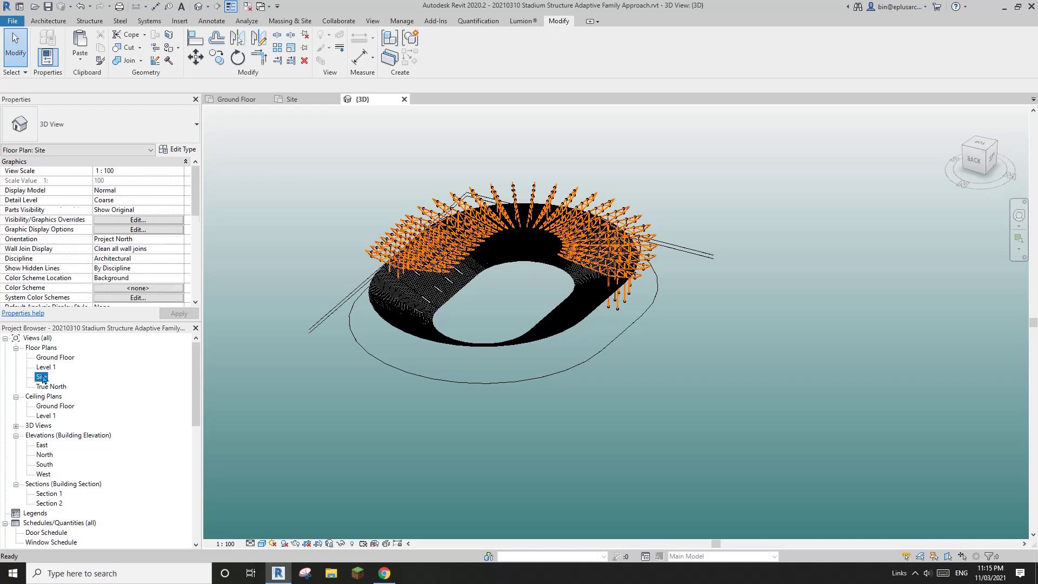
pyautogui.moveTo(433, 371); pyautogui.dragTo(474, 352, button='middle')
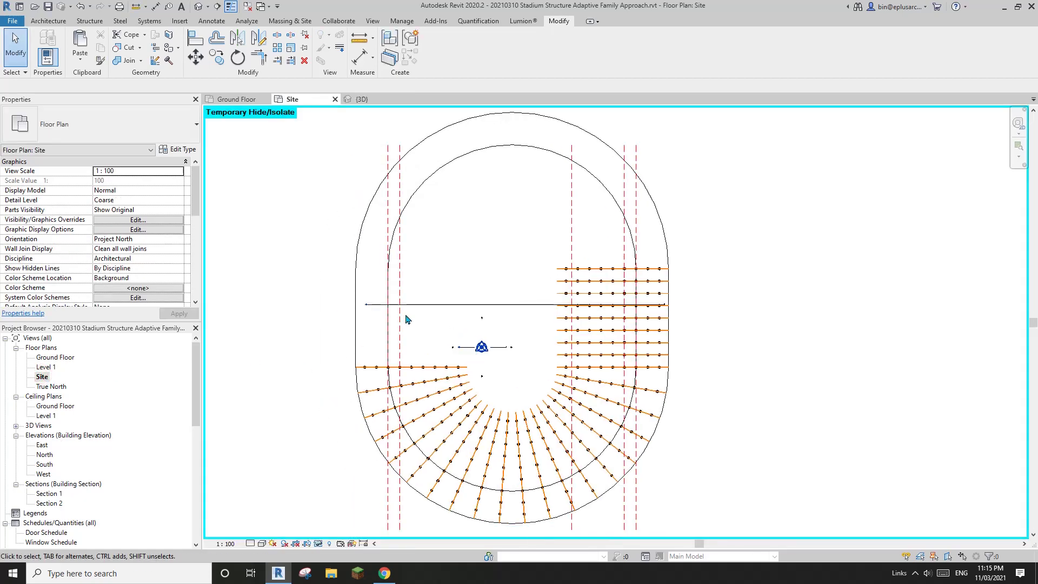
pyautogui.scroll(3, 407, 319)
pyautogui.click(422, 299)
pyautogui.click(472, 299)
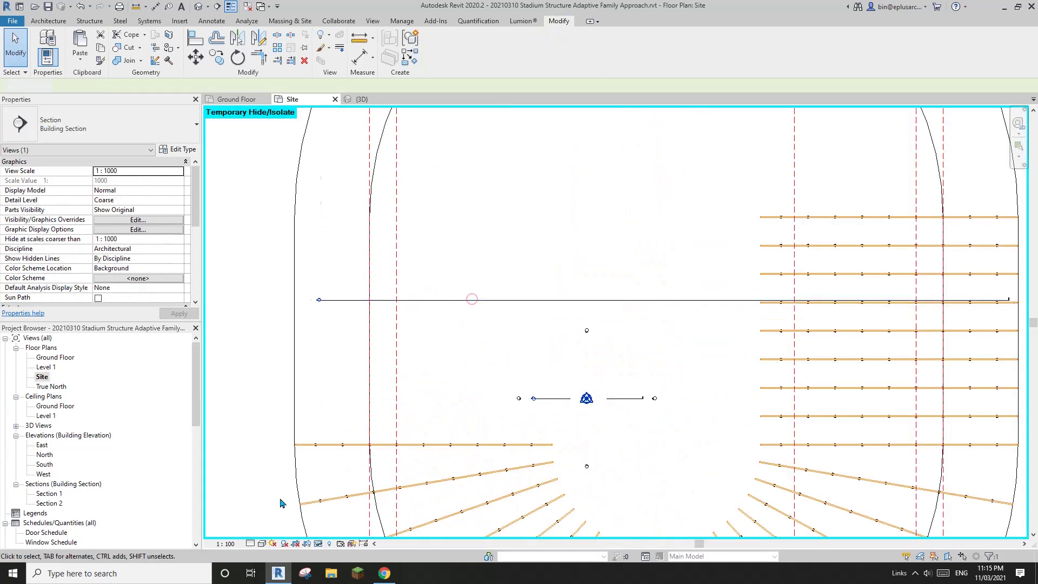
pyautogui.press('Escape')
pyautogui.click(225, 544)
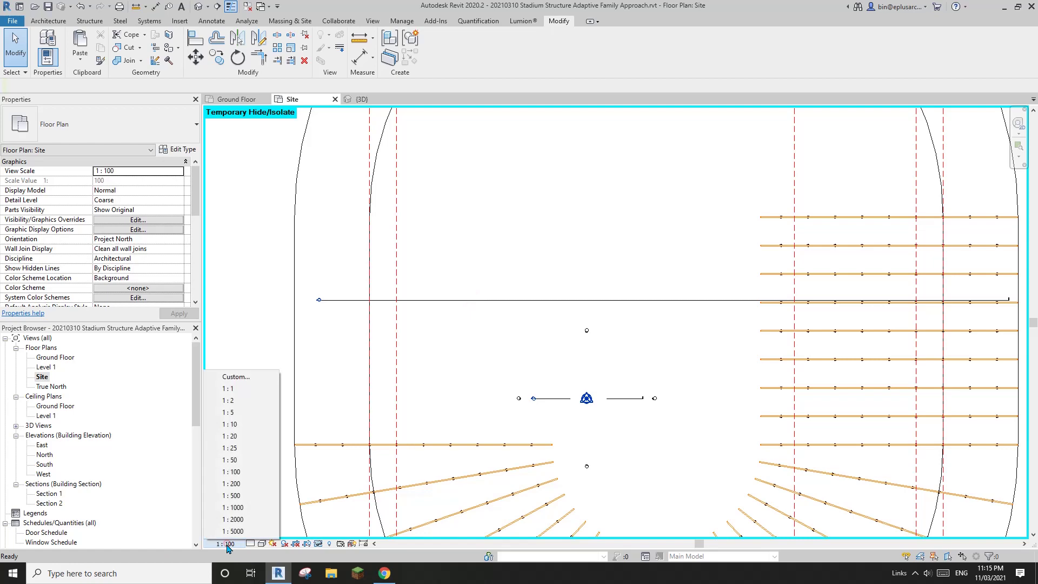
pyautogui.click(241, 508)
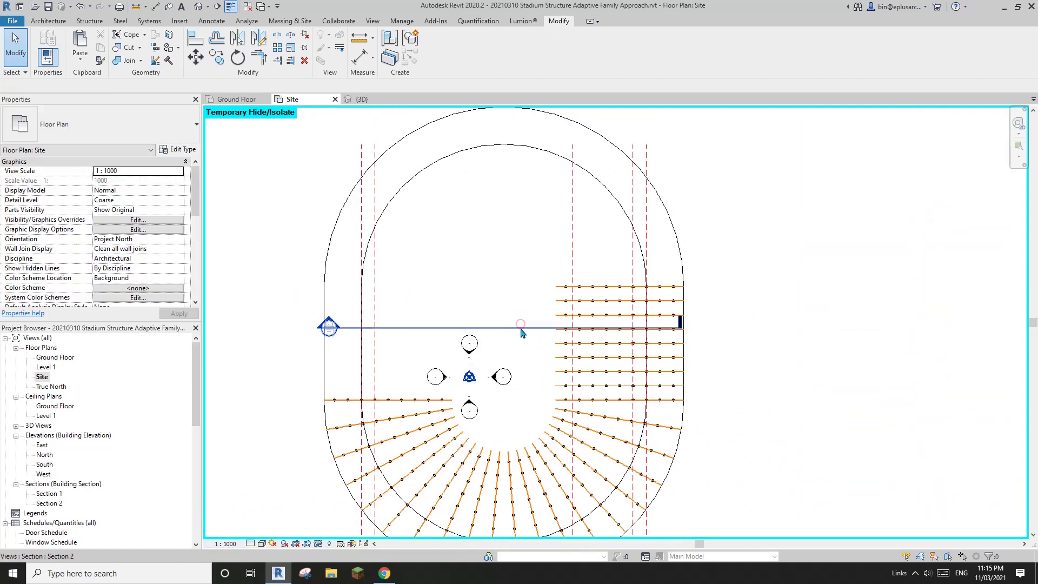
# - Open the section view belonging to the section line that crosses the stadium in the Site plan, at the truss end
pyautogui.click(522, 332)
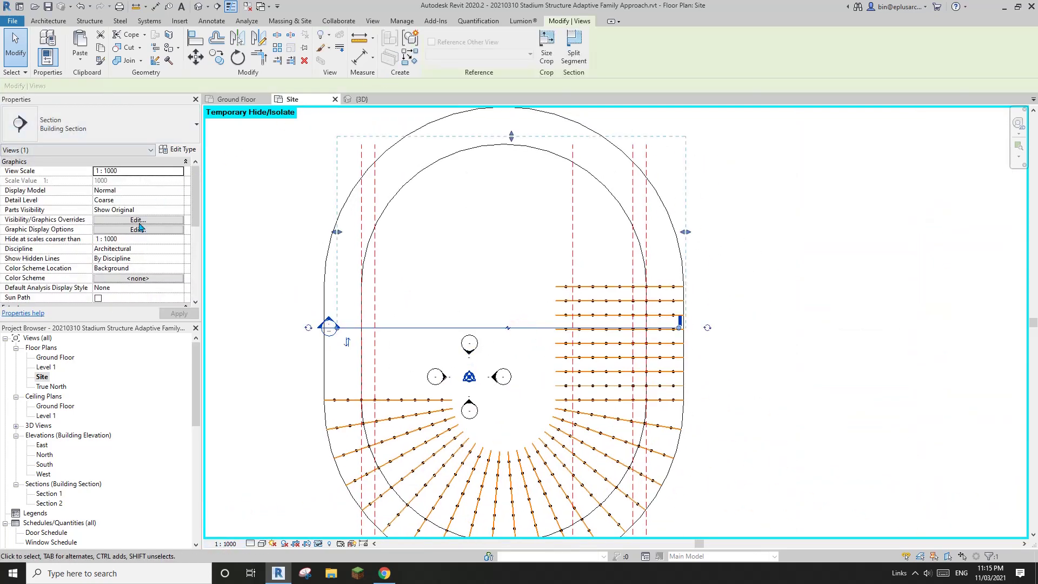
pyautogui.scroll(-5, 109, 287)
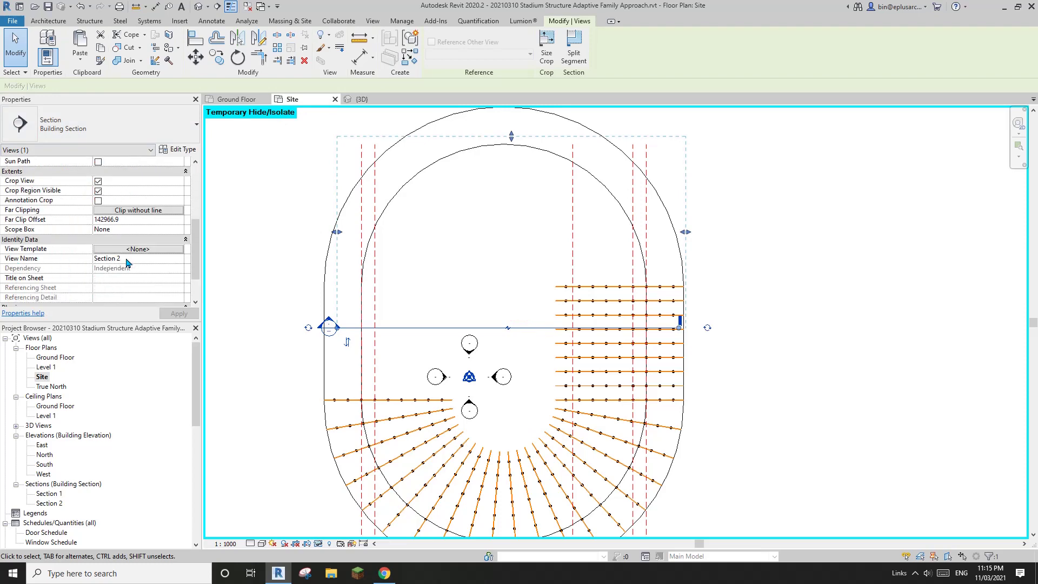
pyautogui.rightClick(540, 327)
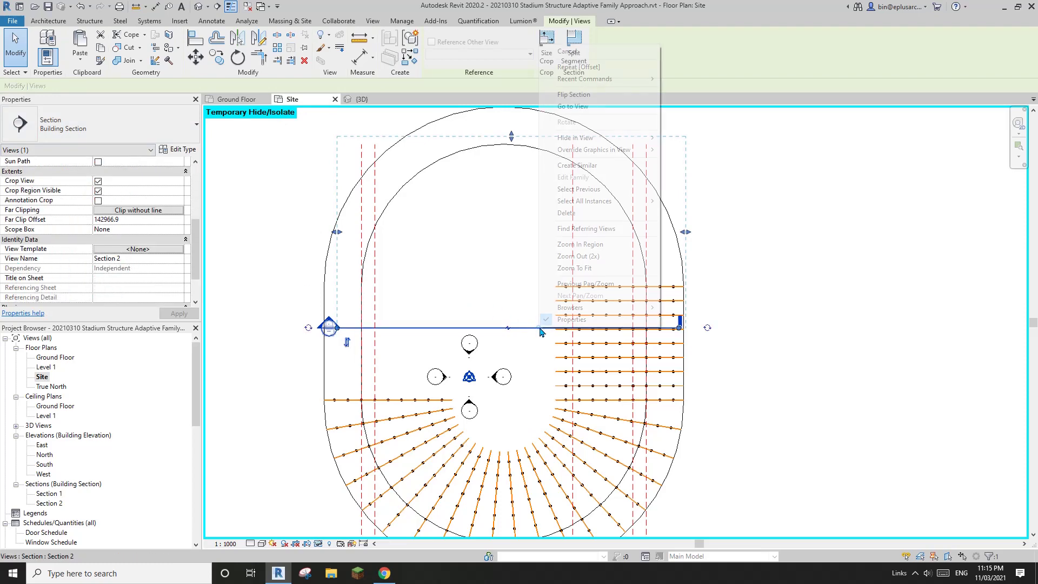
pyautogui.click(594, 107)
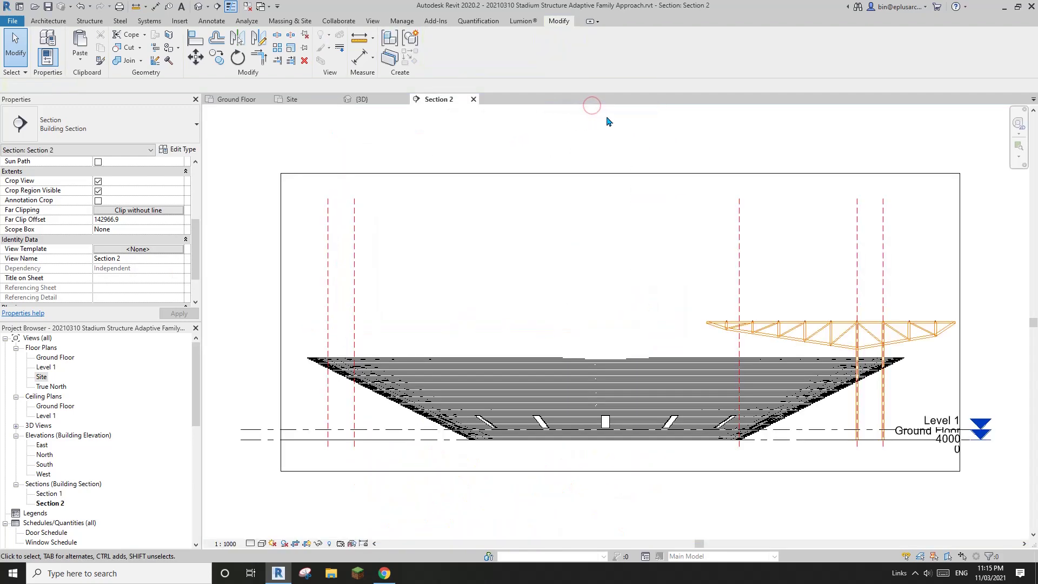
pyautogui.scroll(3, 595, 281)
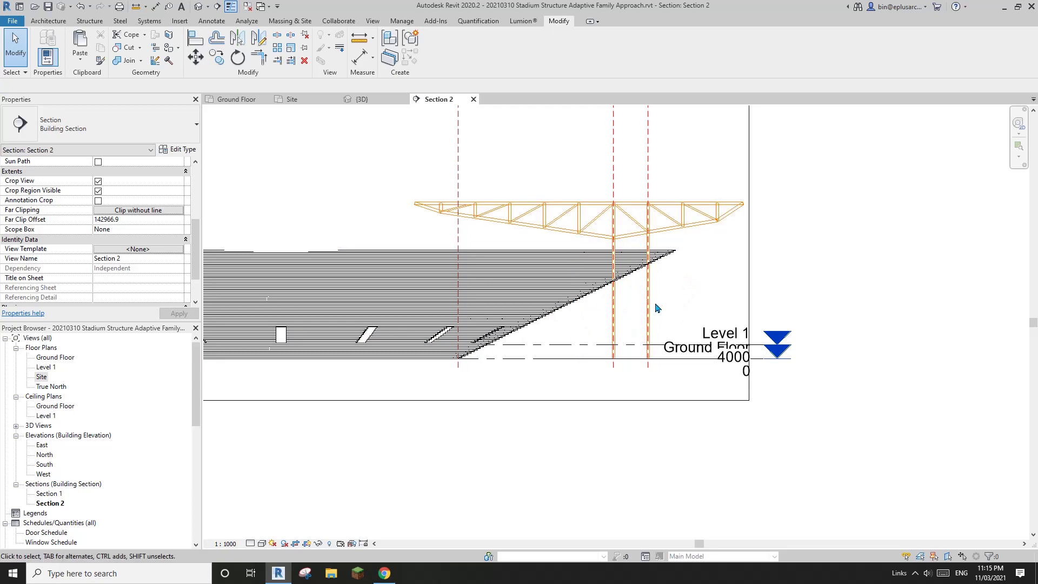
pyautogui.moveTo(649, 307); pyautogui.dragTo(619, 311, button='middle')
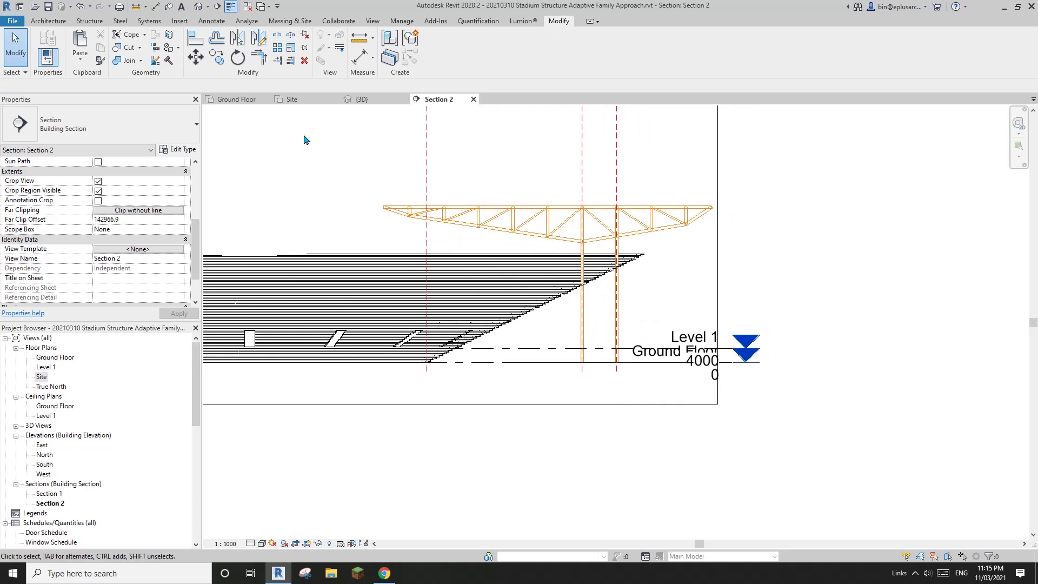
pyautogui.click(57, 20)
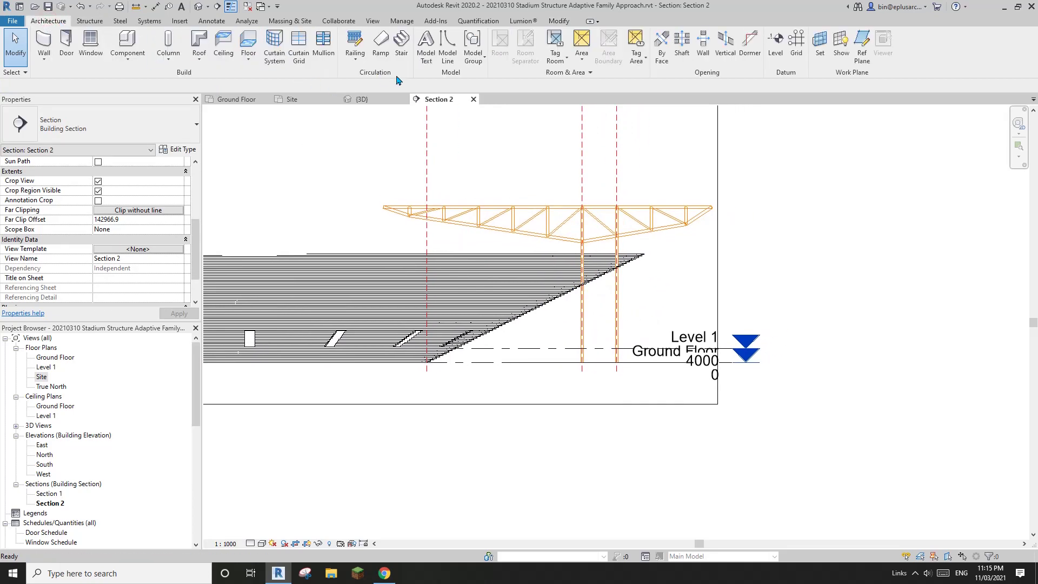
pyautogui.click(456, 60)
pyautogui.click(378, 187)
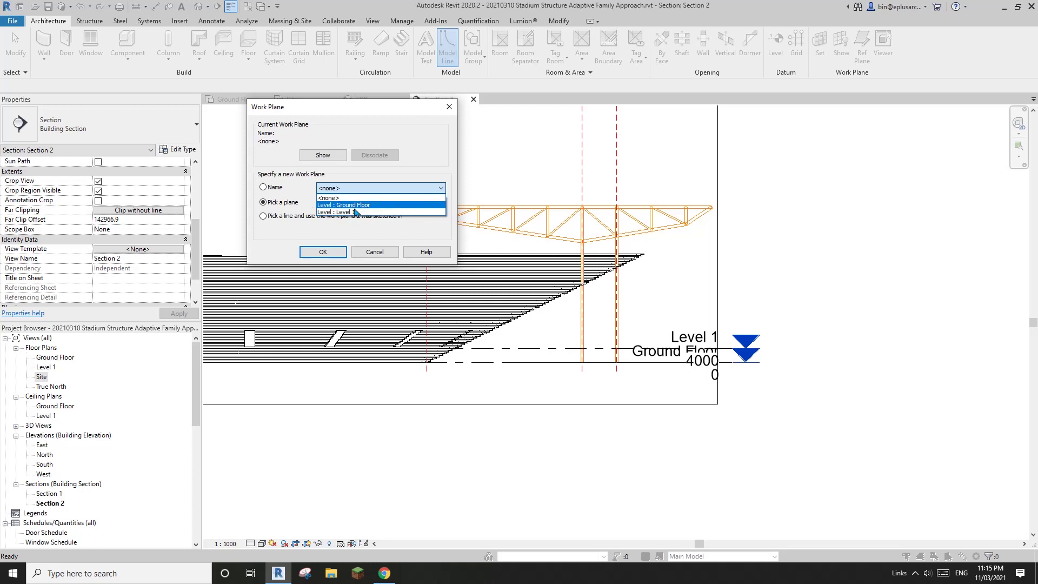
pyautogui.click(391, 260)
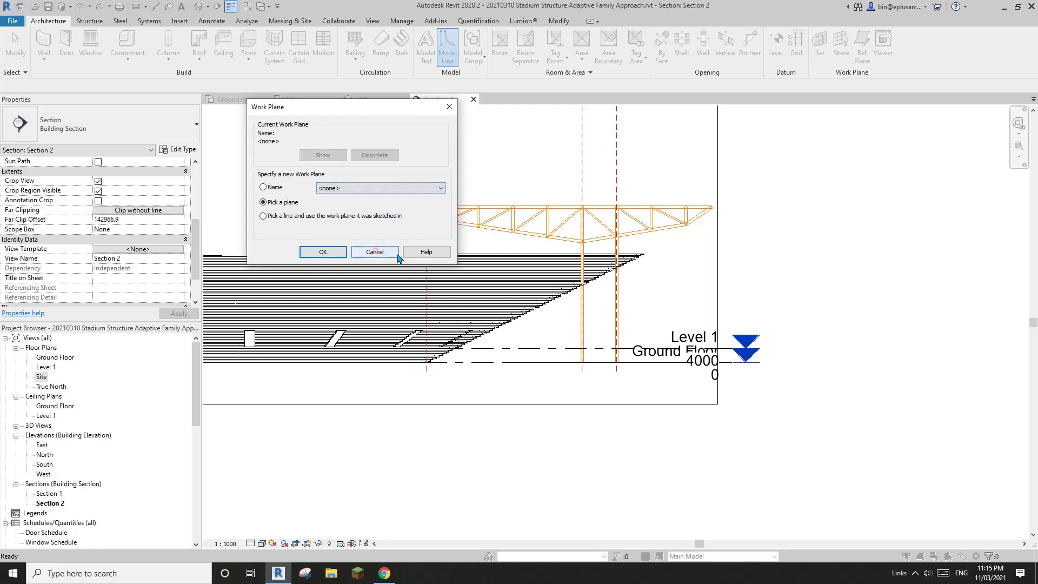
pyautogui.click(378, 252)
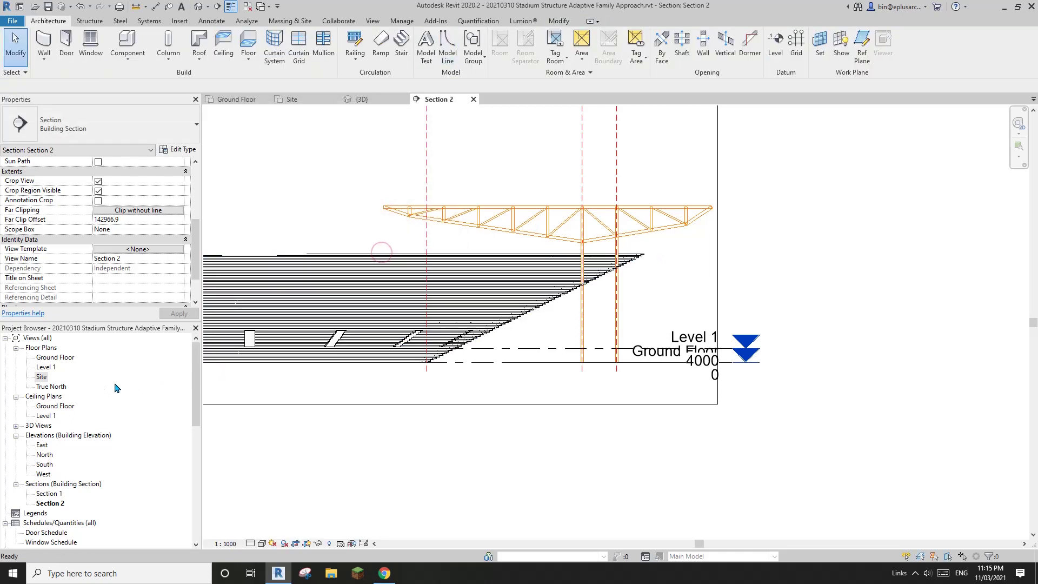
# - Draw a horizontal reference plane across the full width of the outer oval in the Ground Floor plan, slightly above the section line
pyautogui.doubleClick(52, 358)
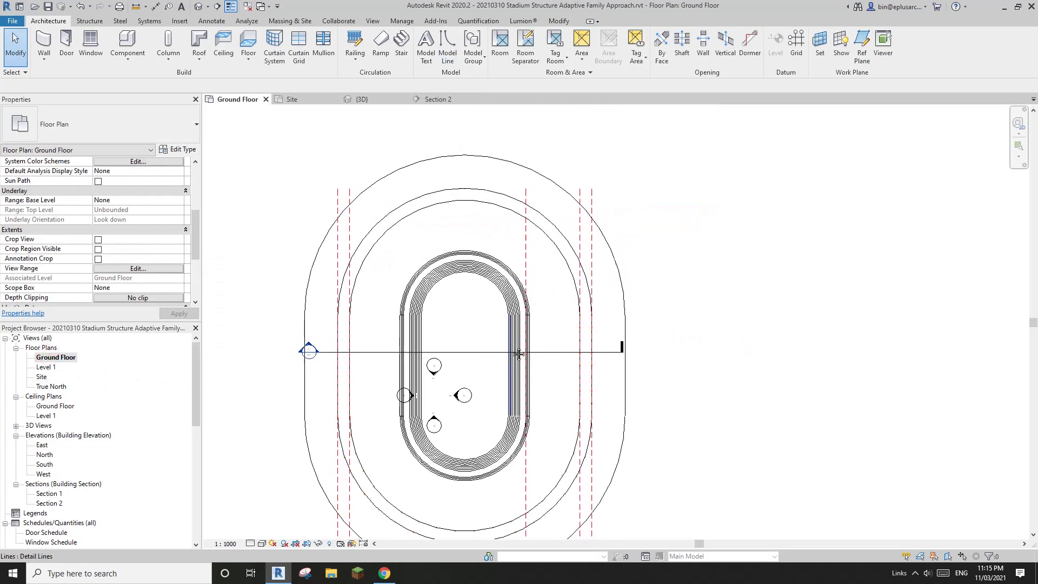
pyautogui.press('p')
pyautogui.scroll(2, 317, 341)
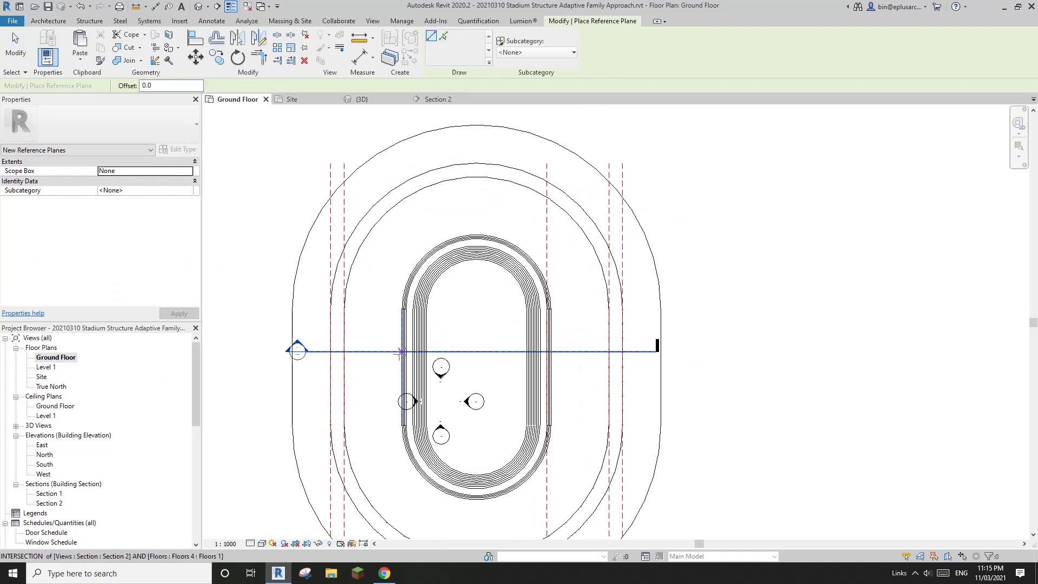
pyautogui.click(277, 332)
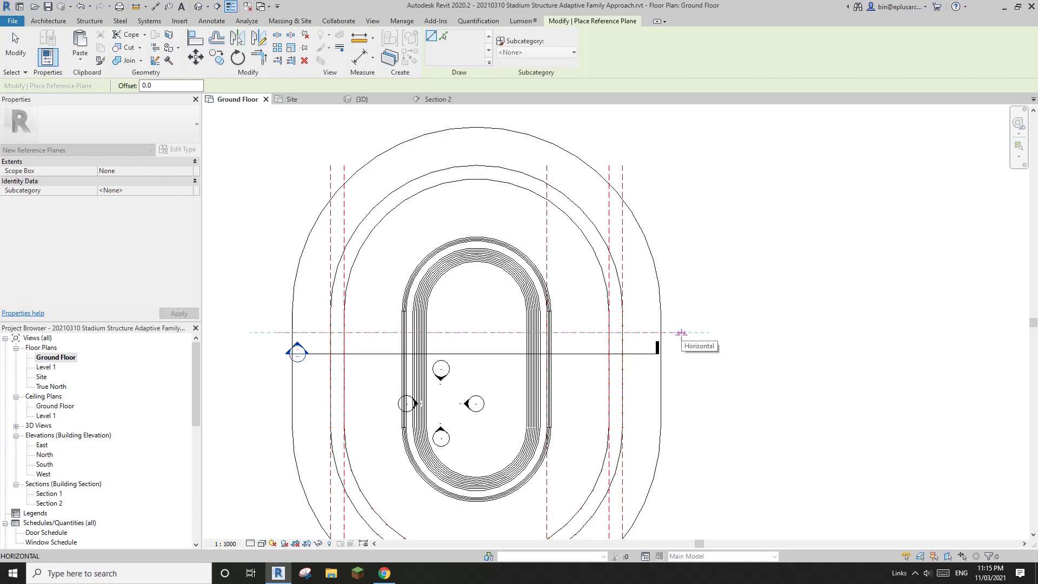
pyautogui.click(685, 333)
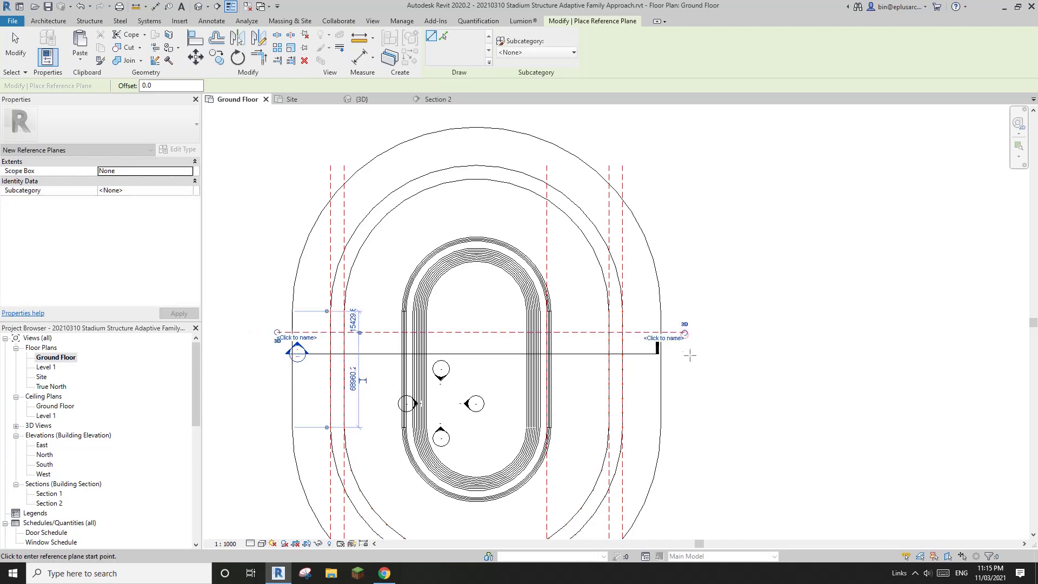
pyautogui.press('Escape')
pyautogui.click(507, 332)
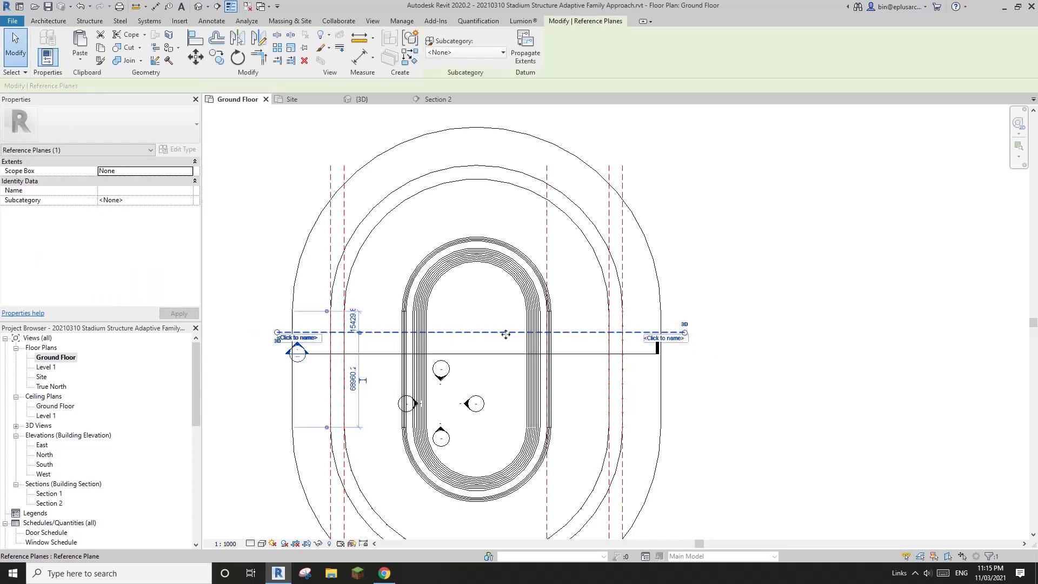
pyautogui.scroll(-1, 542, 333)
pyautogui.press('Escape')
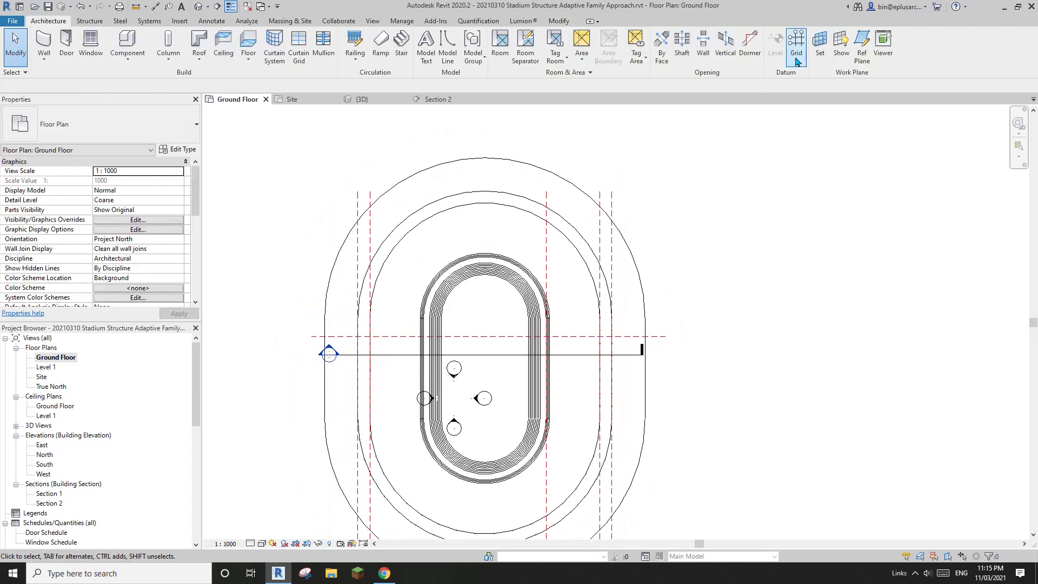
# - Name the new horizontal reference plane "A"
pyautogui.moveTo(708, 287); pyautogui.dragTo(705, 287, button='middle')
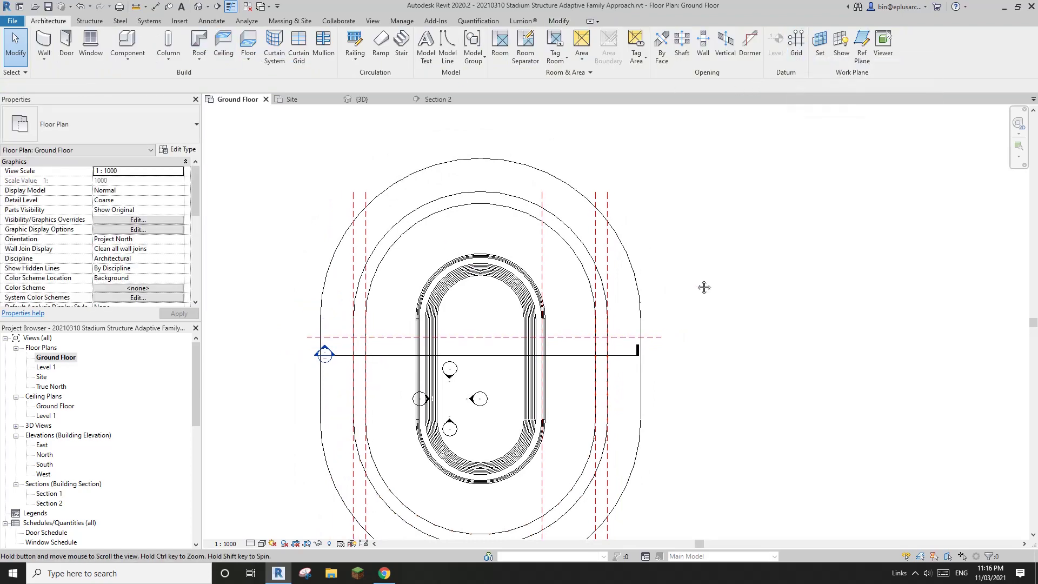
pyautogui.scroll(2, 630, 337)
pyautogui.click(620, 336)
pyautogui.moveTo(579, 352); pyautogui.dragTo(598, 324, button='middle')
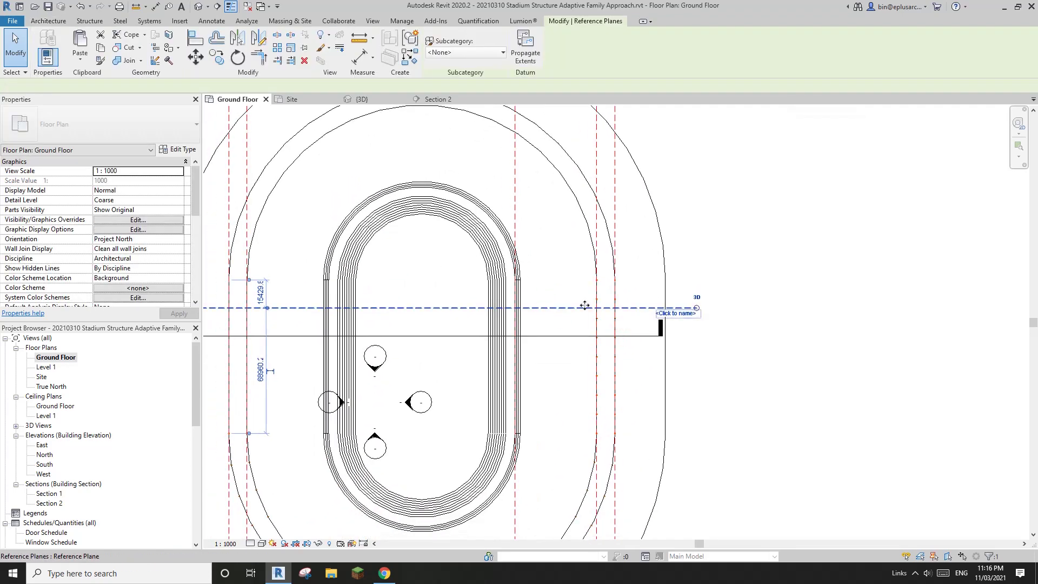
pyautogui.scroll(1, 677, 327)
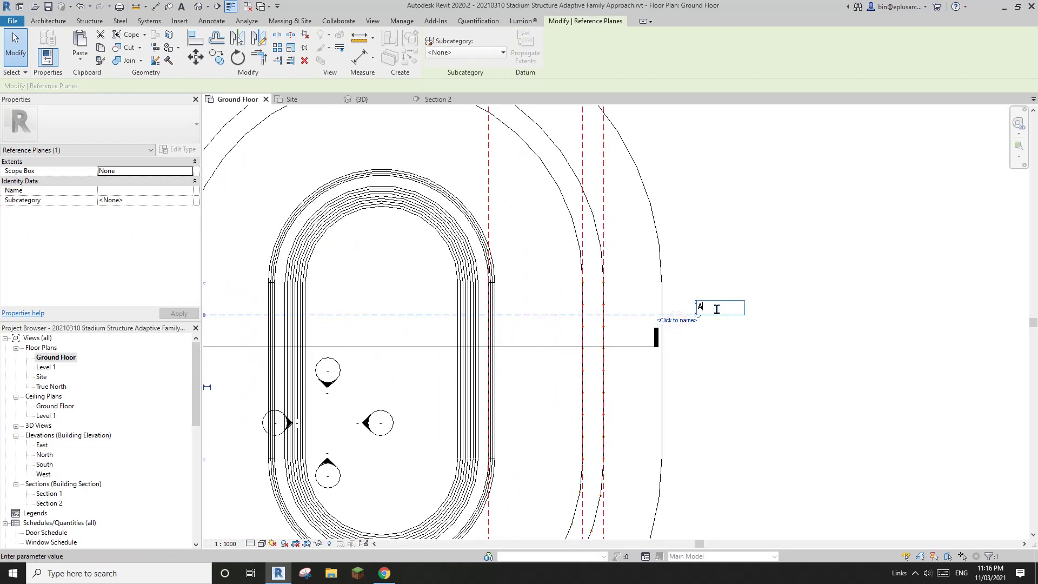
pyautogui.click(744, 247)
pyautogui.press('Escape')
# - Reopen the Section 2 view at the truss and columns
pyautogui.scroll(-2, 628, 319)
pyautogui.moveTo(635, 325); pyautogui.dragTo(637, 303, button='middle')
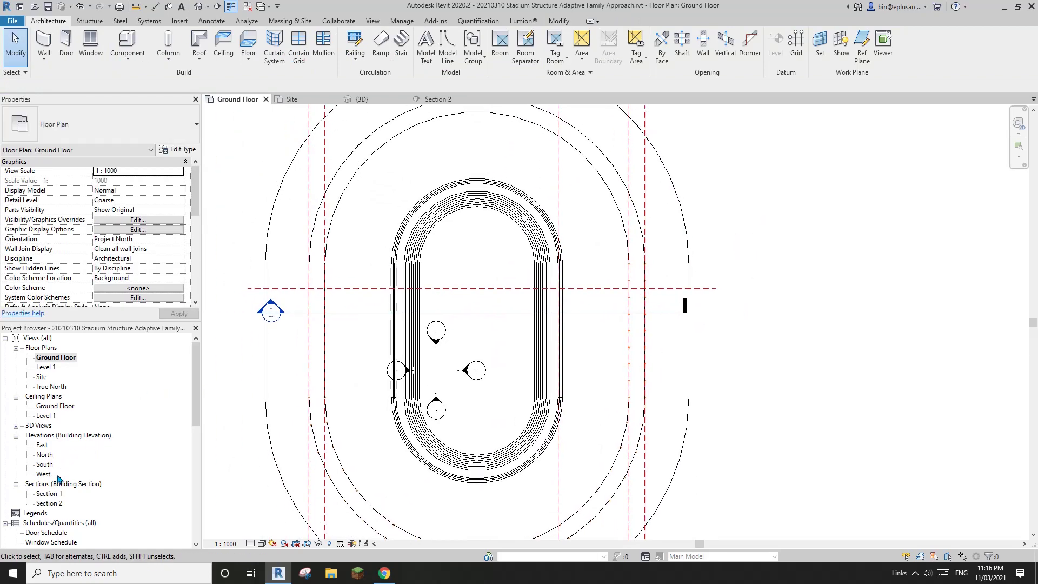
pyautogui.doubleClick(53, 504)
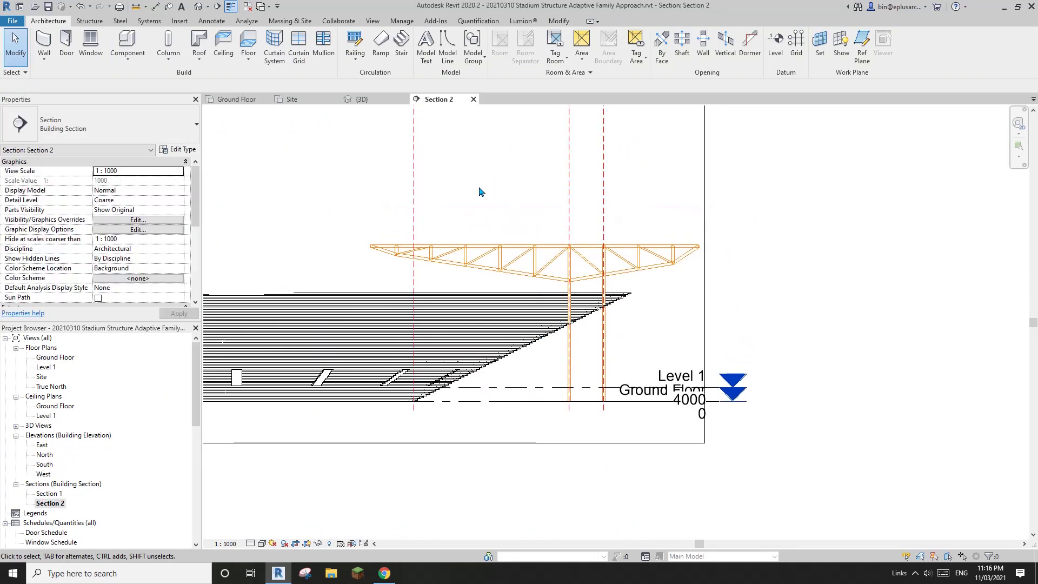
pyautogui.moveTo(430, 124); pyautogui.dragTo(430, 130, button='middle')
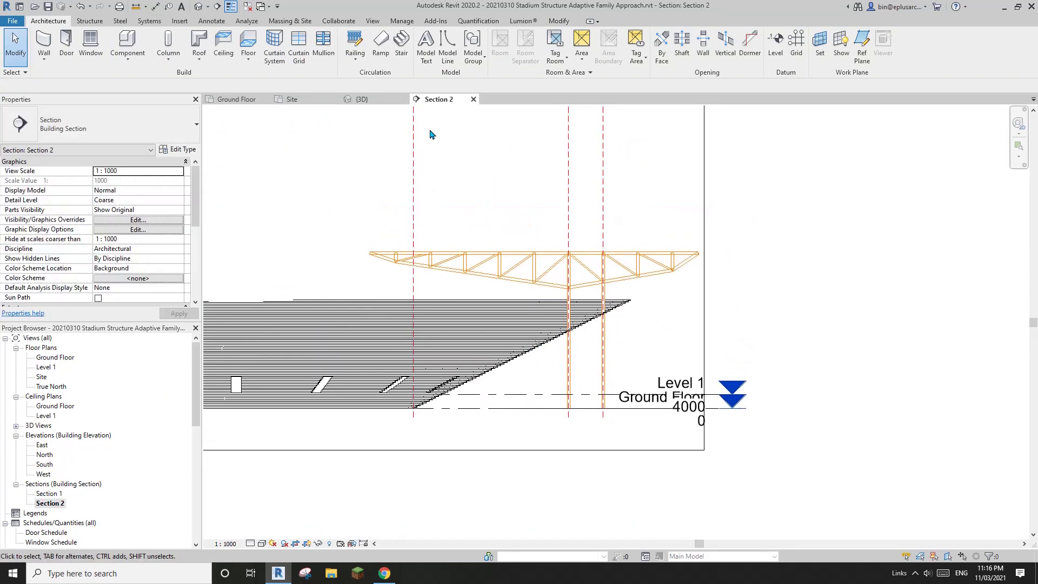
# - Start drawing model lines in Section 2 on the work plane "Reference Plane : A"
pyautogui.click(447, 48)
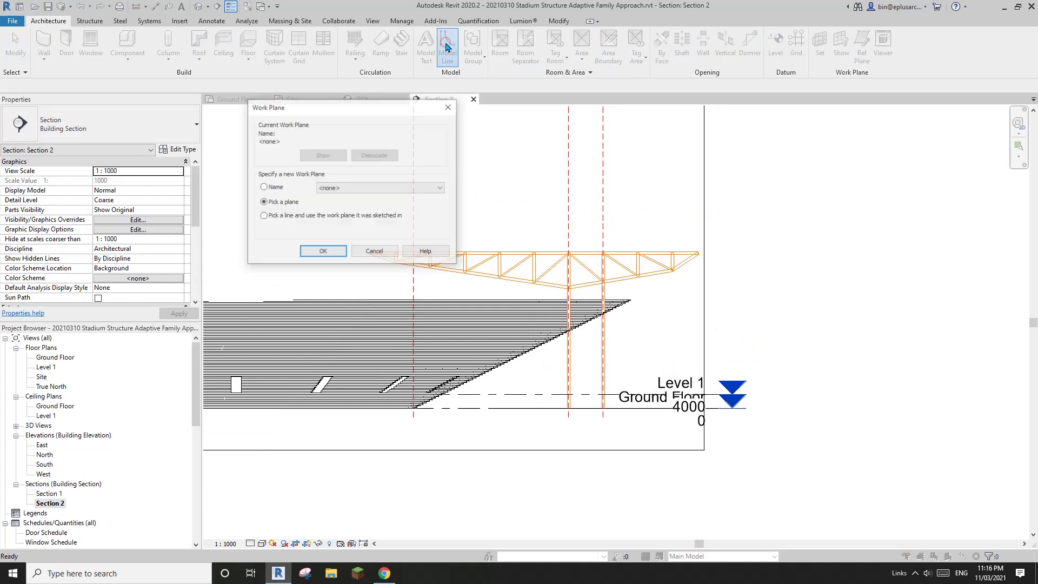
pyautogui.click(357, 188)
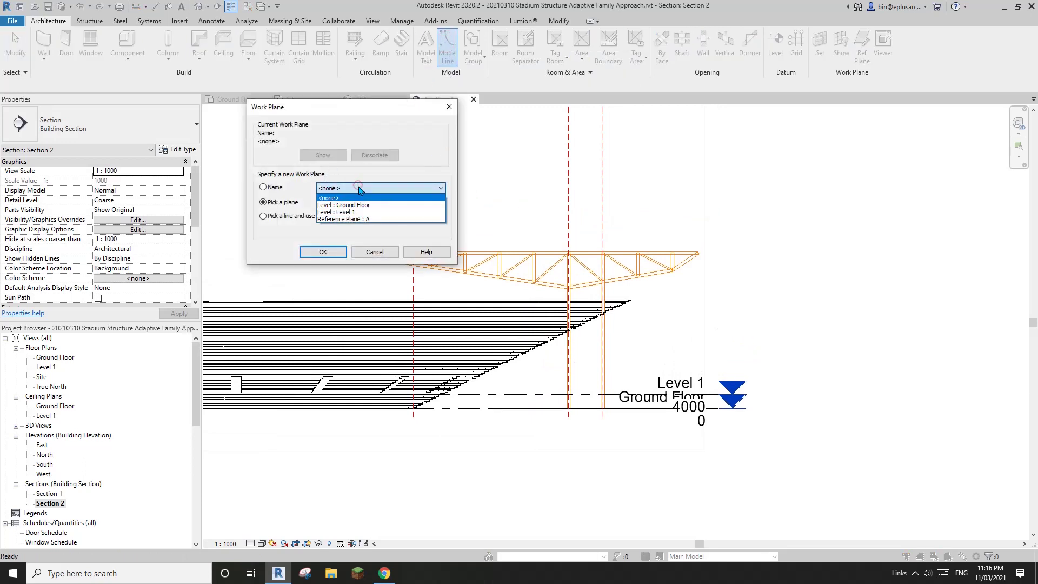
pyautogui.click(371, 220)
pyautogui.click(321, 252)
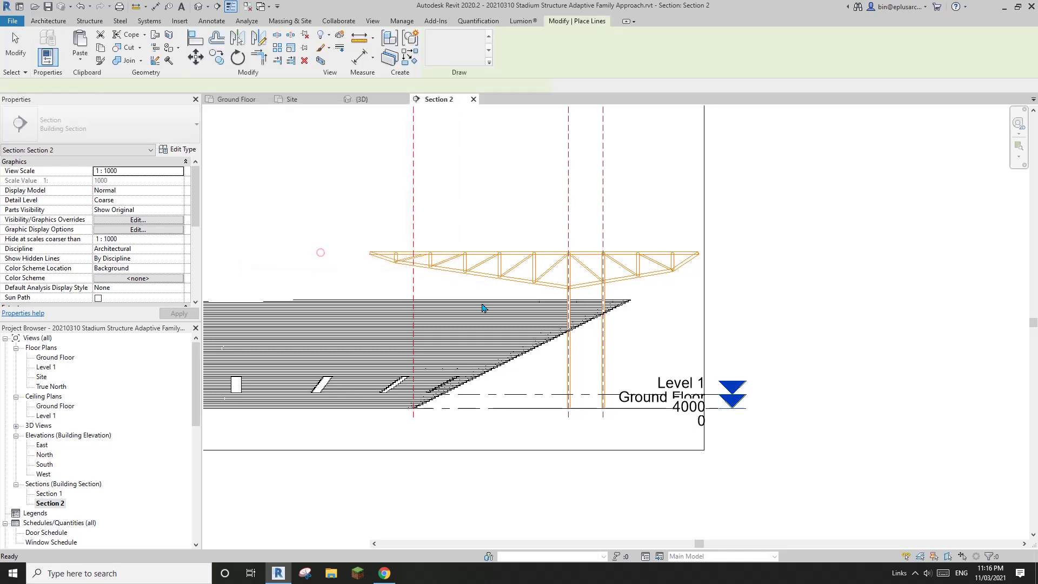
pyautogui.scroll(2, 608, 390)
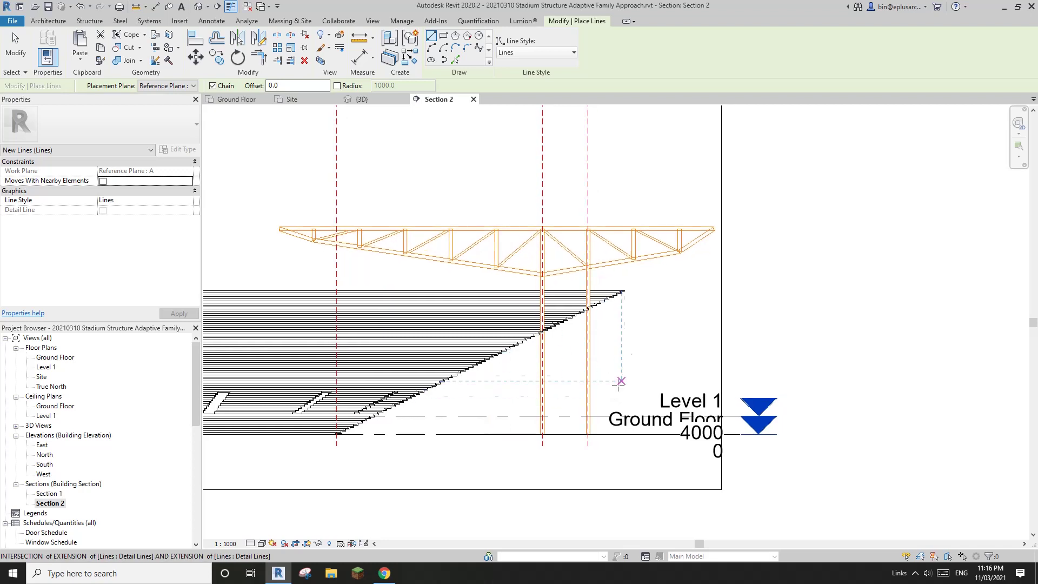
pyautogui.scroll(1, 609, 384)
pyautogui.click(639, 276)
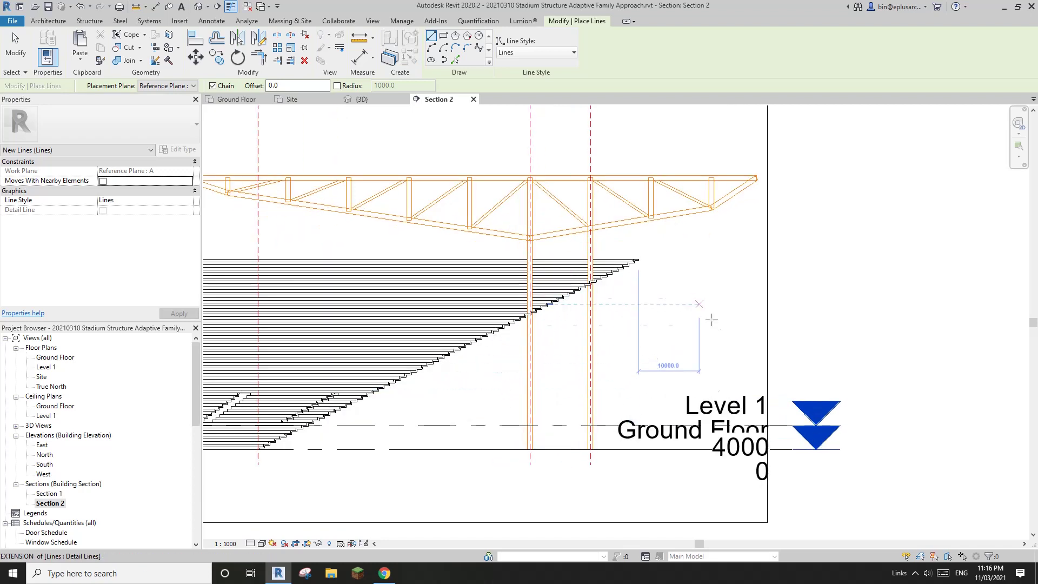
pyautogui.moveTo(695, 354); pyautogui.dragTo(620, 349, button='middle')
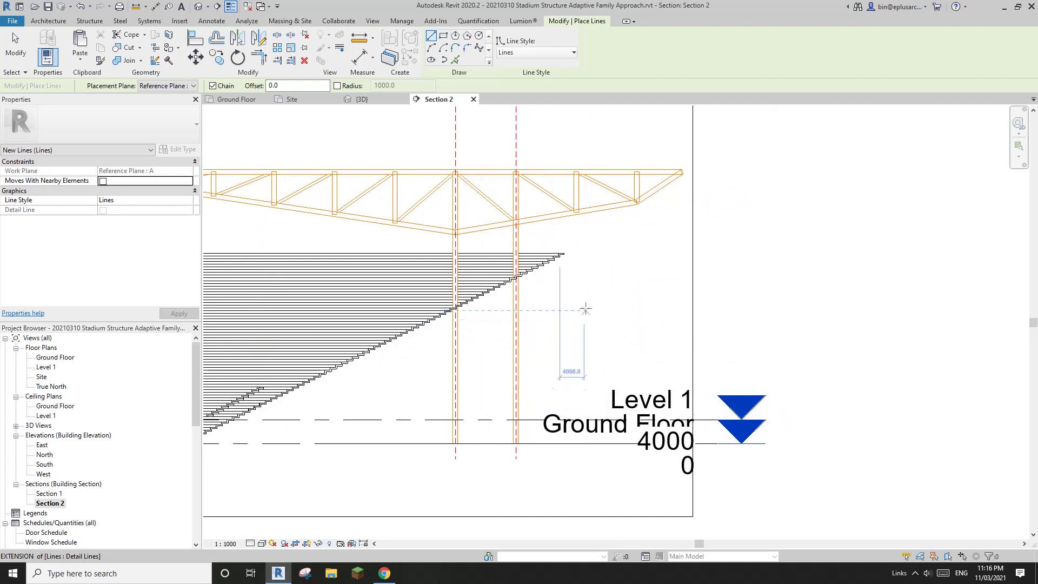
pyautogui.moveTo(595, 312); pyautogui.dragTo(545, 330, button='middle')
pyautogui.scroll(4, 601, 214)
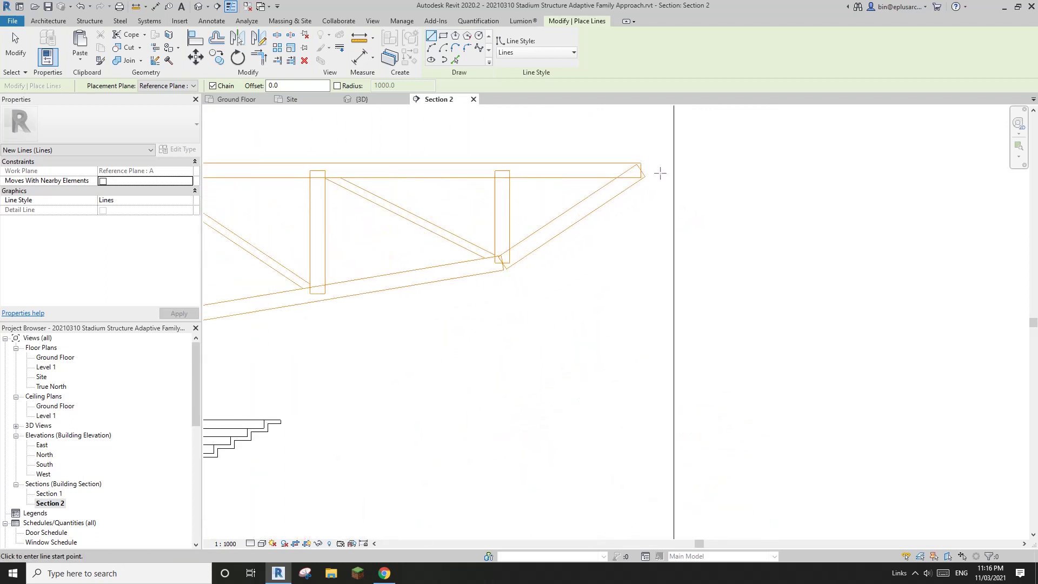
pyautogui.press('Escape')
# - Draw a start-end-radius arc downward from the truss's lower outer corner, ending vertically below it and bulging toward the stands
pyautogui.scroll(-3, 630, 292)
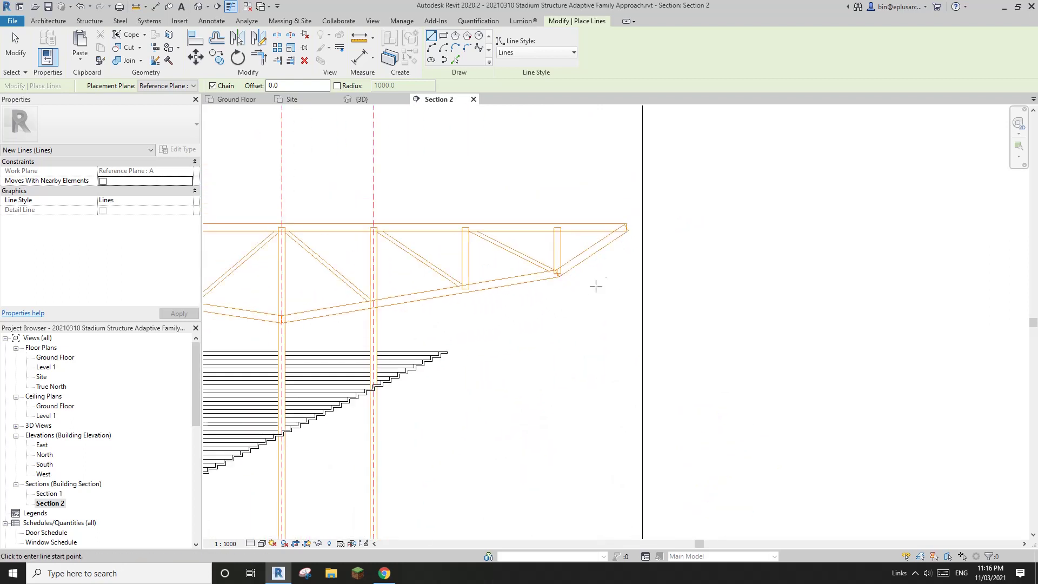
pyautogui.scroll(6, 596, 286)
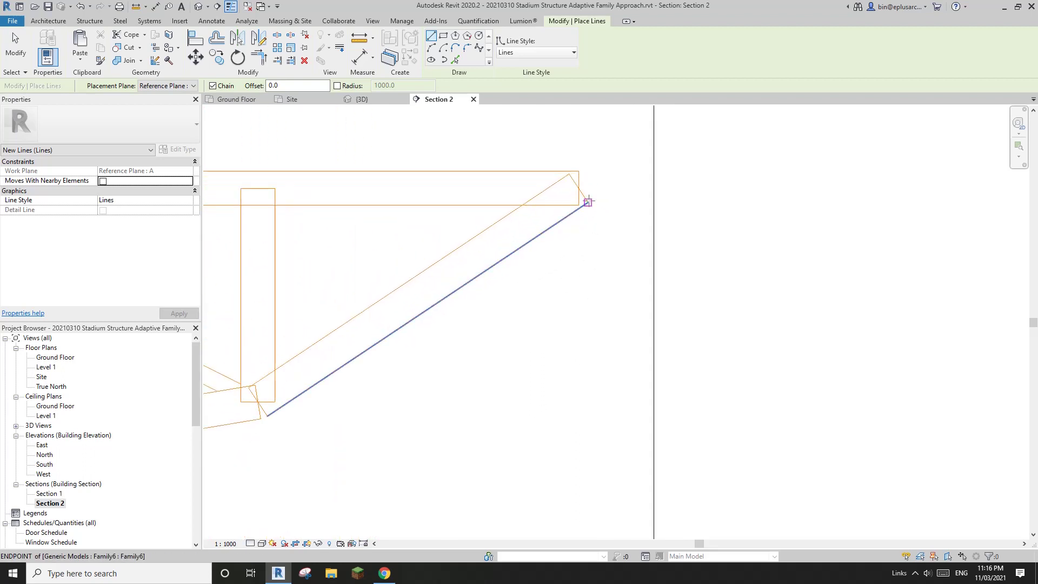
pyautogui.scroll(-5, 588, 201)
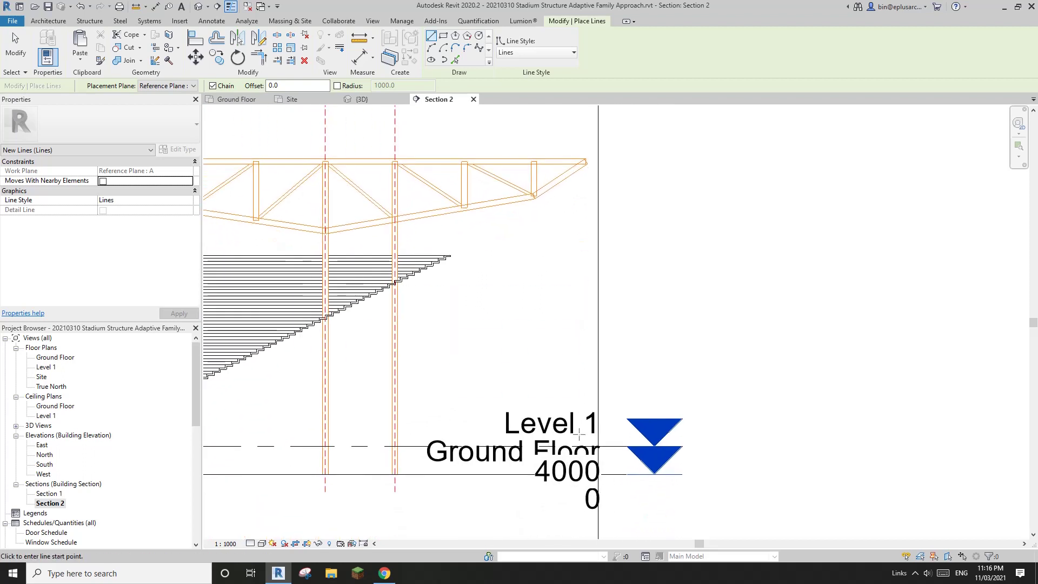
pyautogui.scroll(5, 591, 246)
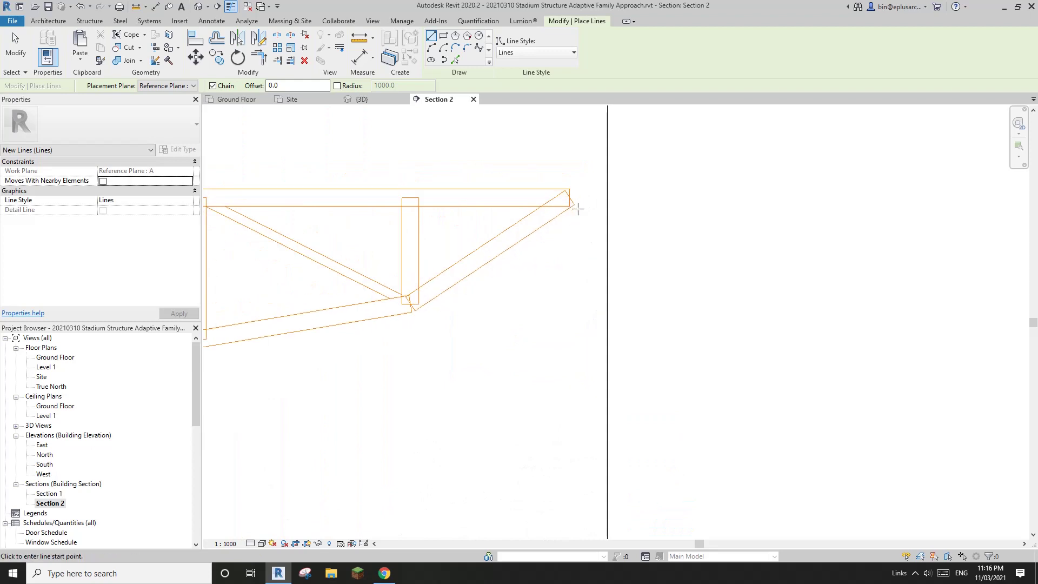
pyautogui.scroll(2, 572, 219)
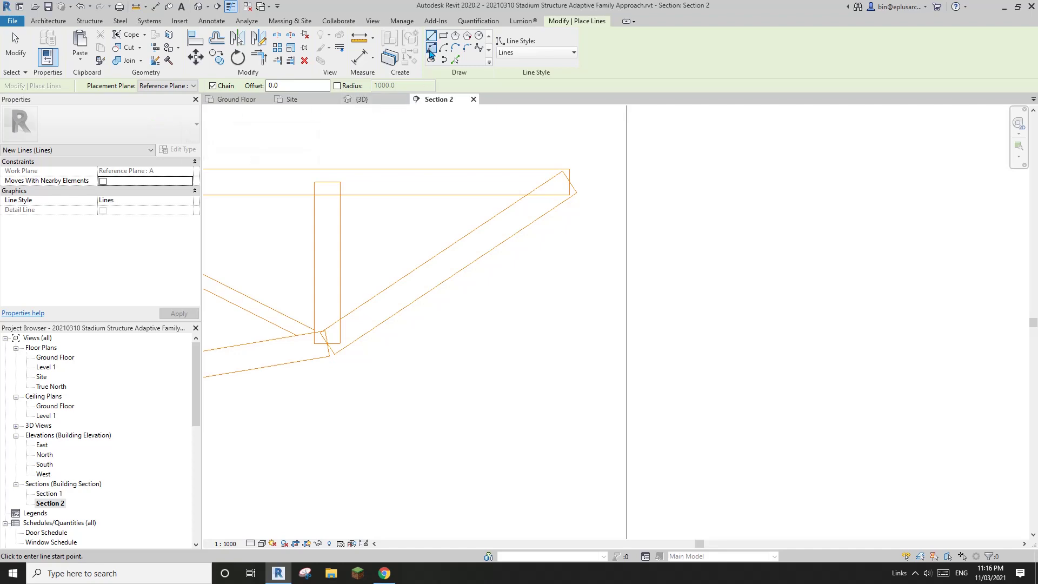
pyautogui.click(431, 48)
pyautogui.click(577, 192)
pyautogui.scroll(-2, 579, 347)
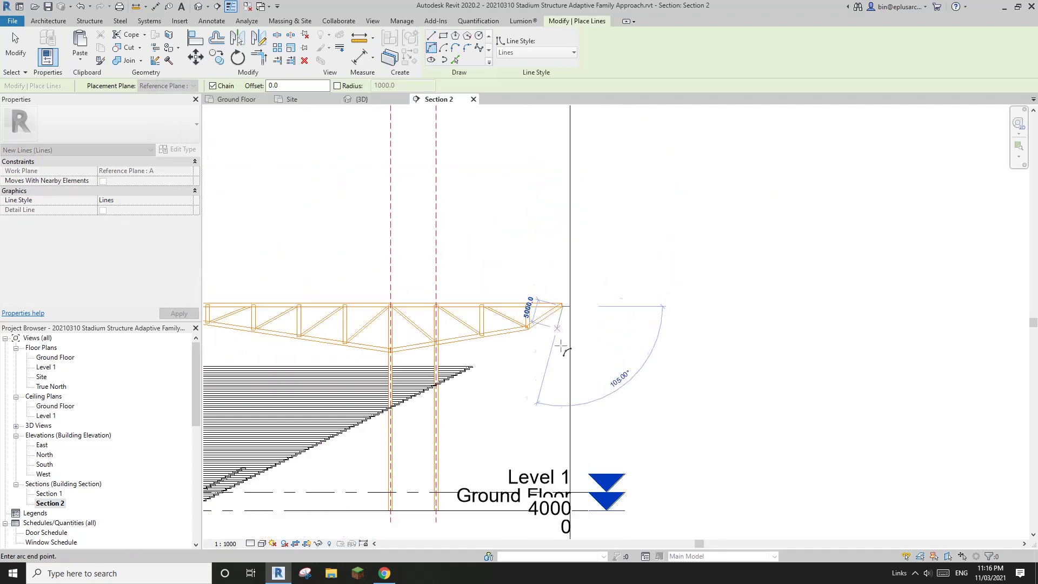
pyautogui.moveTo(561, 345); pyautogui.dragTo(598, 241, button='middle')
pyautogui.scroll(2, 594, 241)
pyautogui.click(591, 246)
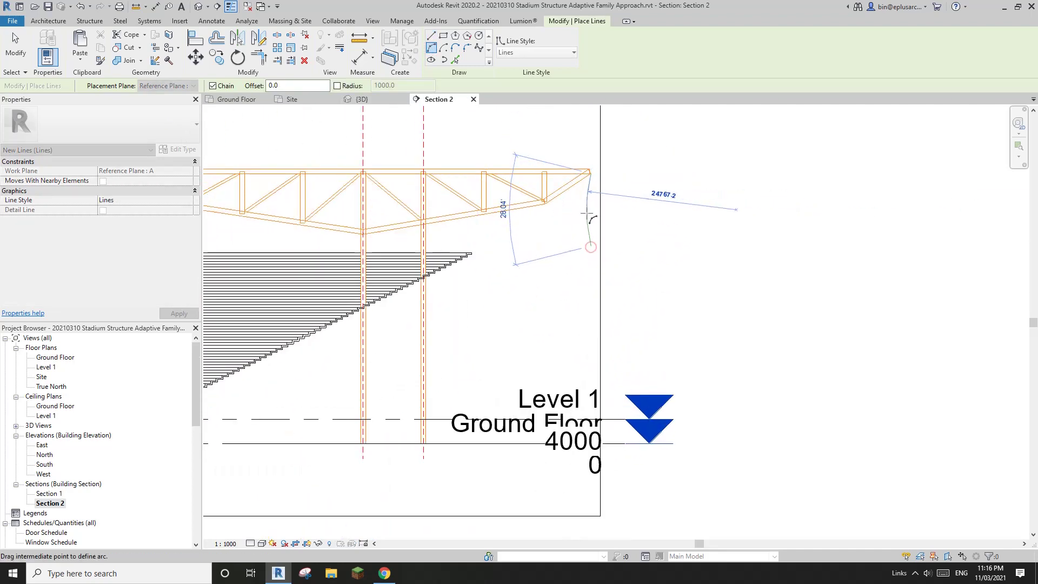
pyautogui.click(584, 211)
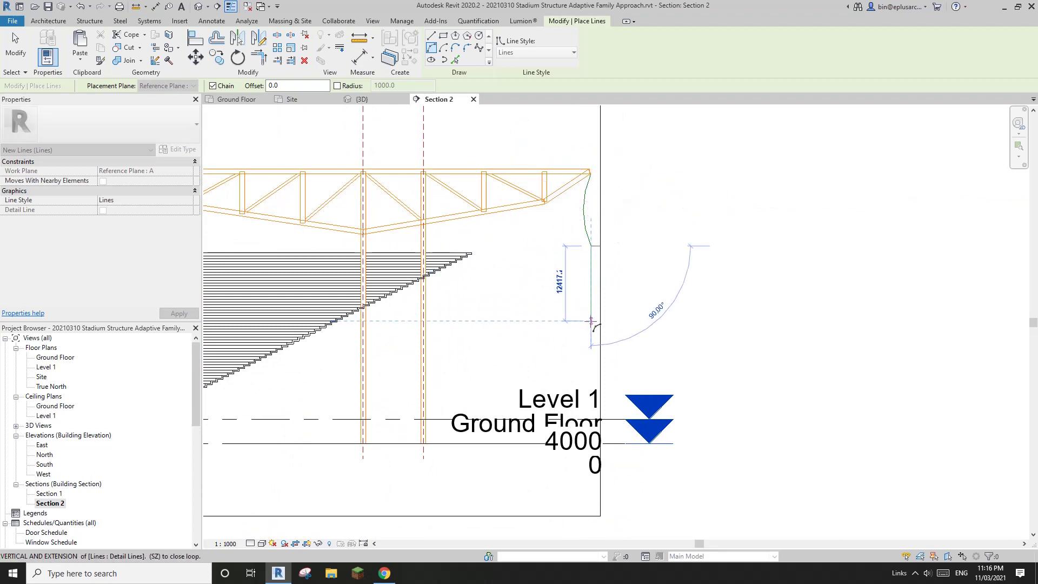
# - Continue the profile with chained arcs of varying lengths down to the Ground Floor level, all bulging toward the stands, and finish the chain
pyautogui.click(591, 335)
pyautogui.click(581, 298)
pyautogui.moveTo(597, 349); pyautogui.dragTo(593, 250, button='middle')
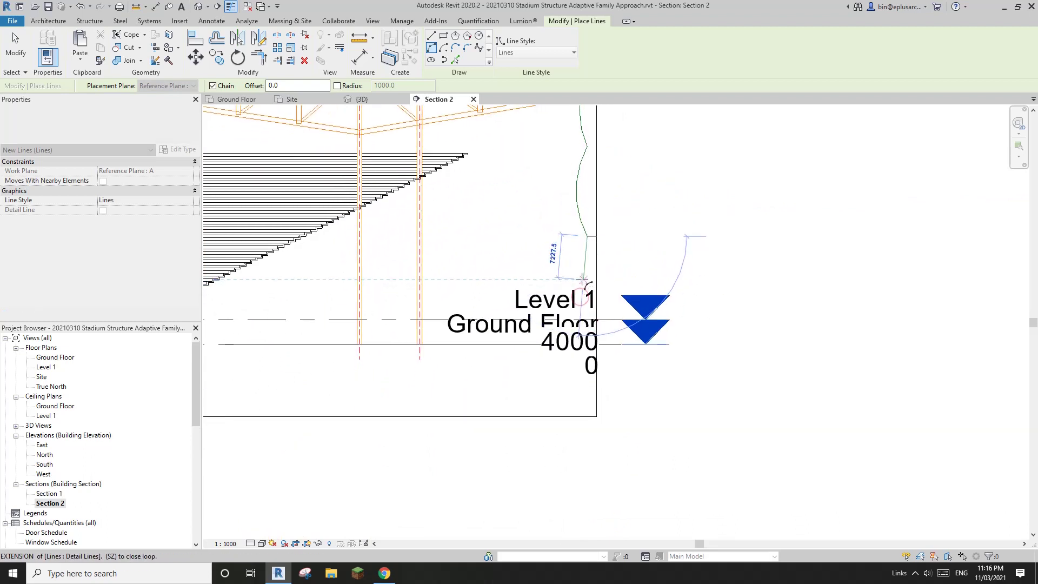
pyautogui.click(586, 278)
pyautogui.click(586, 280)
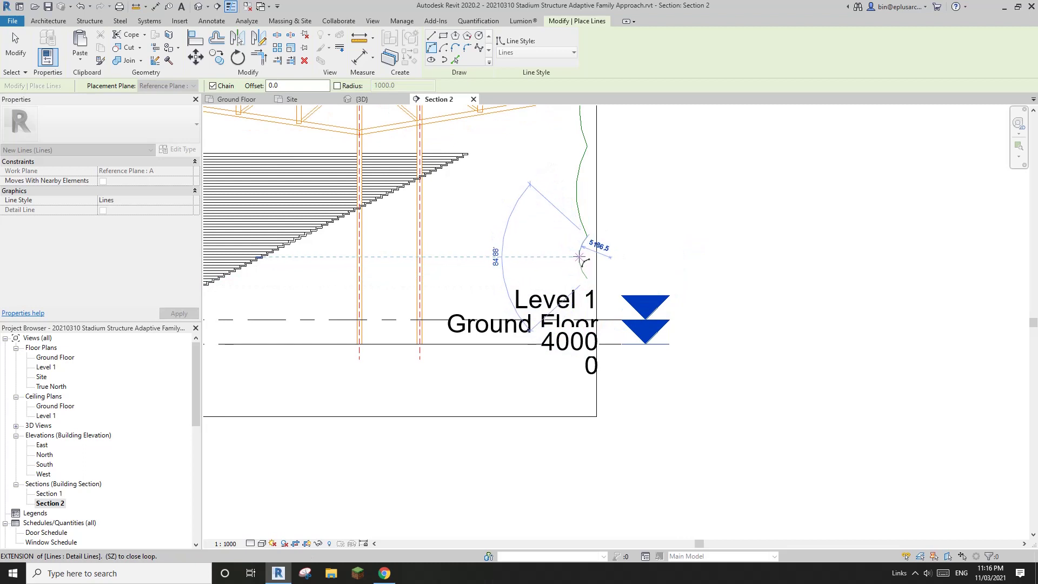
pyautogui.moveTo(598, 312); pyautogui.dragTo(709, 260, button='middle')
pyautogui.scroll(1, 696, 290)
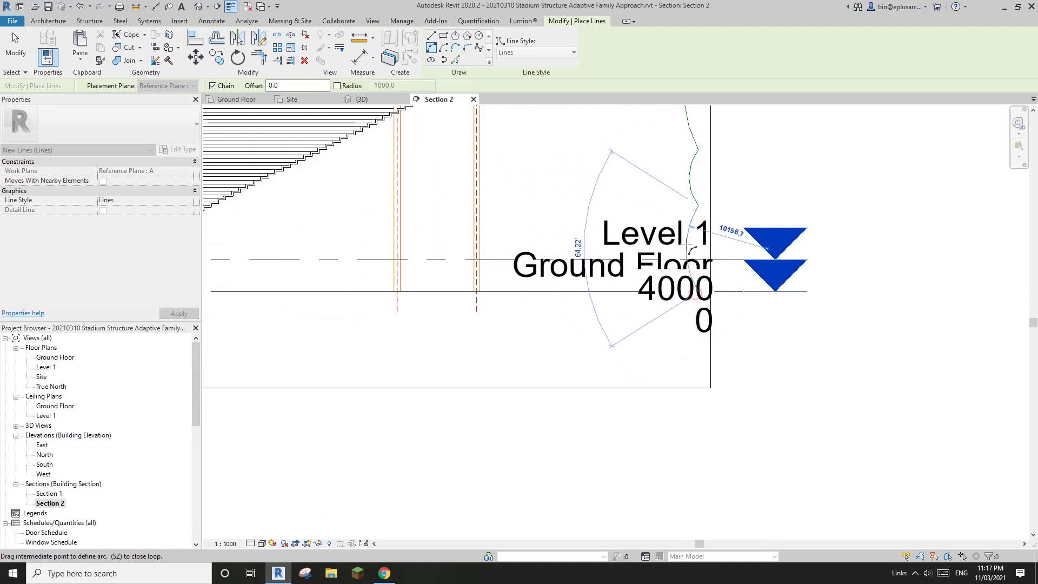
pyautogui.scroll(-4, 671, 281)
pyautogui.press('Escape')
pyautogui.press('Escape')
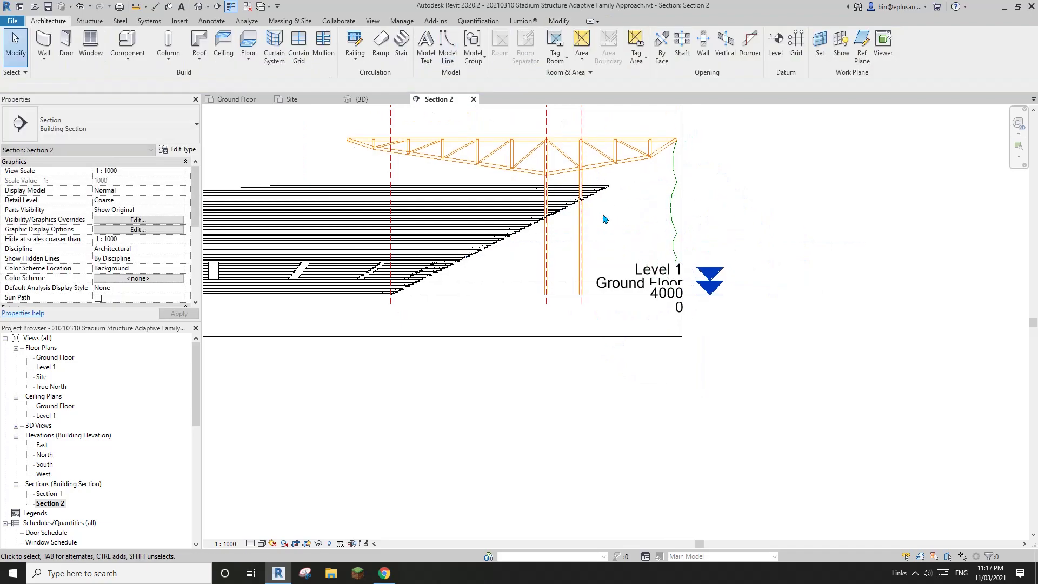
# - Open the 3D view and examine where the arc profile meets the straight side of the outer oval
pyautogui.moveTo(603, 217); pyautogui.dragTo(563, 298, button='middle')
pyautogui.click(198, 5)
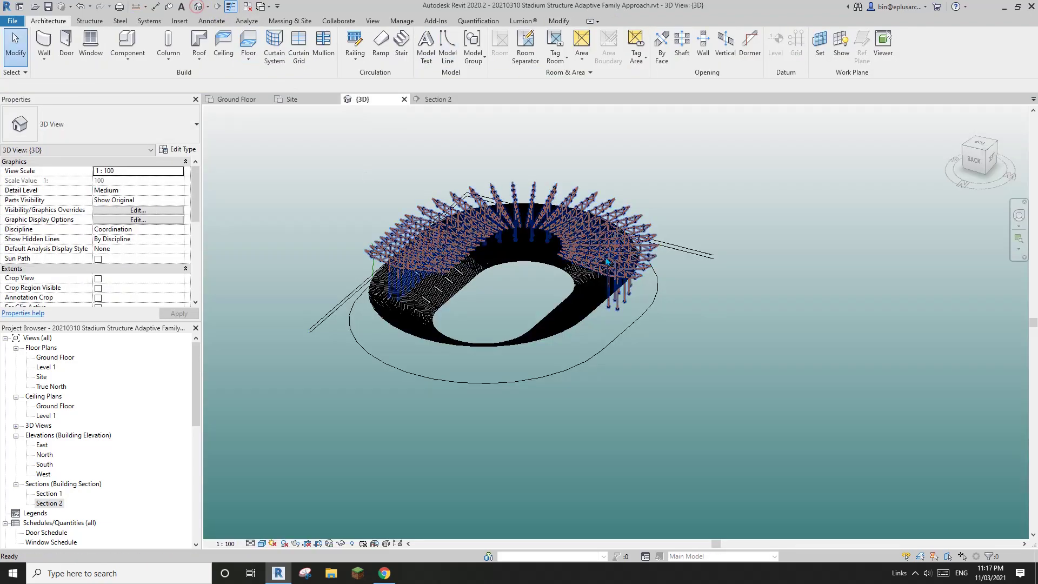
pyautogui.click(325, 261)
pyautogui.keyDown('shift'); pyautogui.moveTo(321, 243); pyautogui.dragTo(811, 270, button='middle'); pyautogui.keyUp('shift')
pyautogui.scroll(3, 321, 269)
pyautogui.scroll(3, 303, 251)
pyautogui.moveTo(343, 239); pyautogui.dragTo(593, 370, button='middle')
pyautogui.click(630, 300)
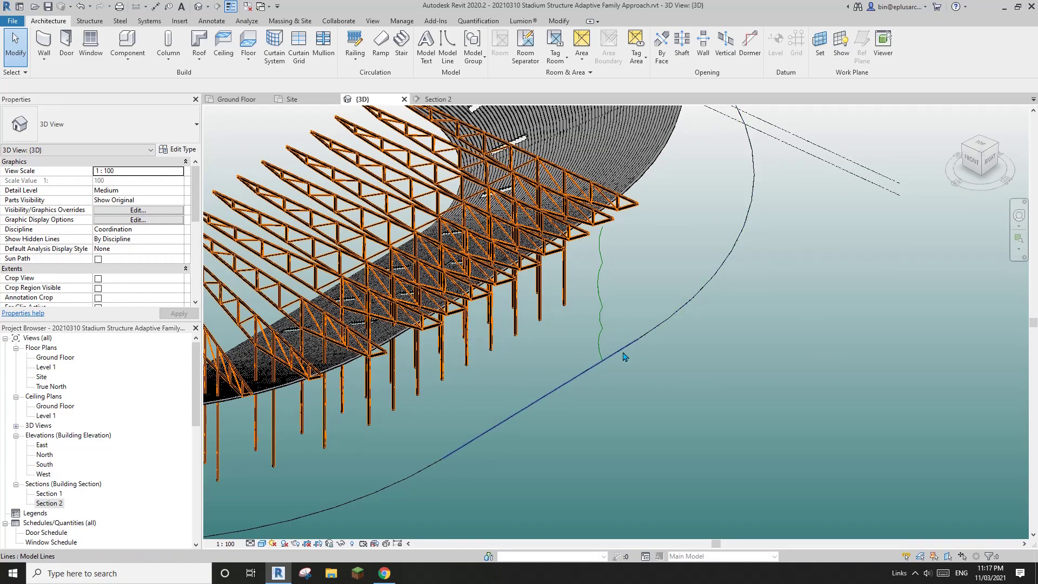
pyautogui.scroll(-3, 627, 354)
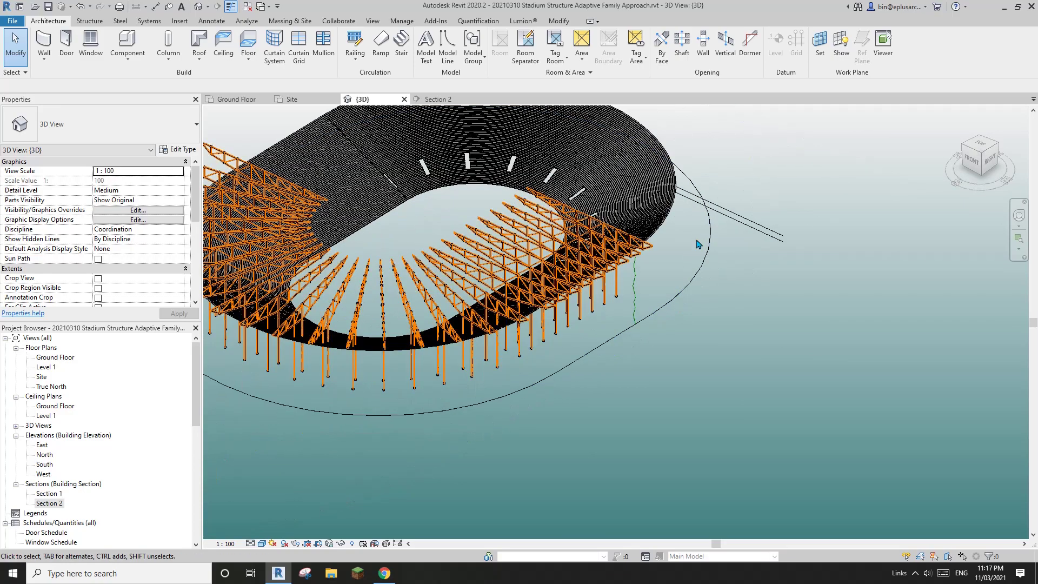
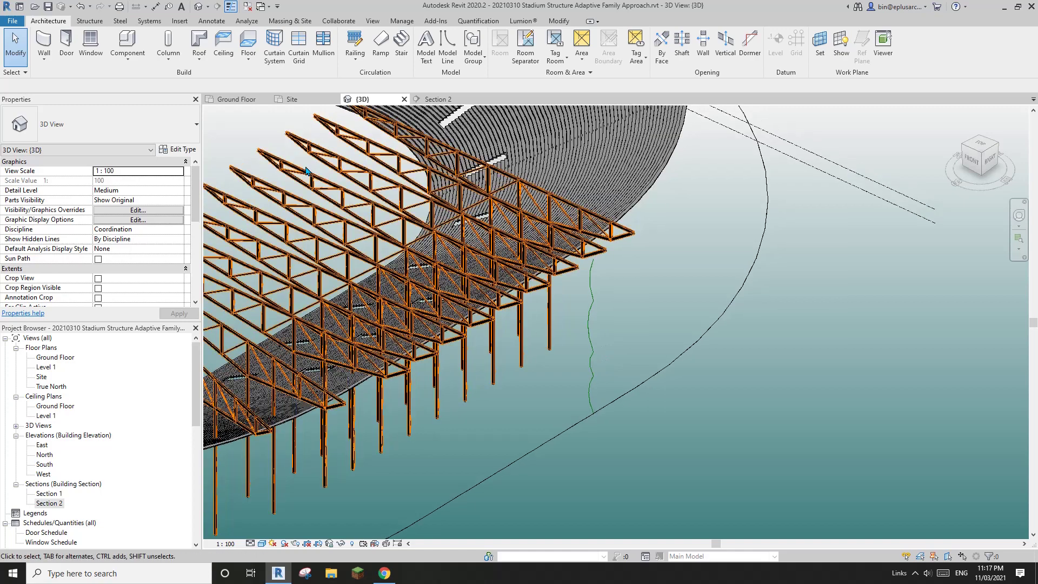
# - Create an in-place model component in the Mass category with the name Mass 2
pyautogui.click(127, 63)
pyautogui.click(152, 107)
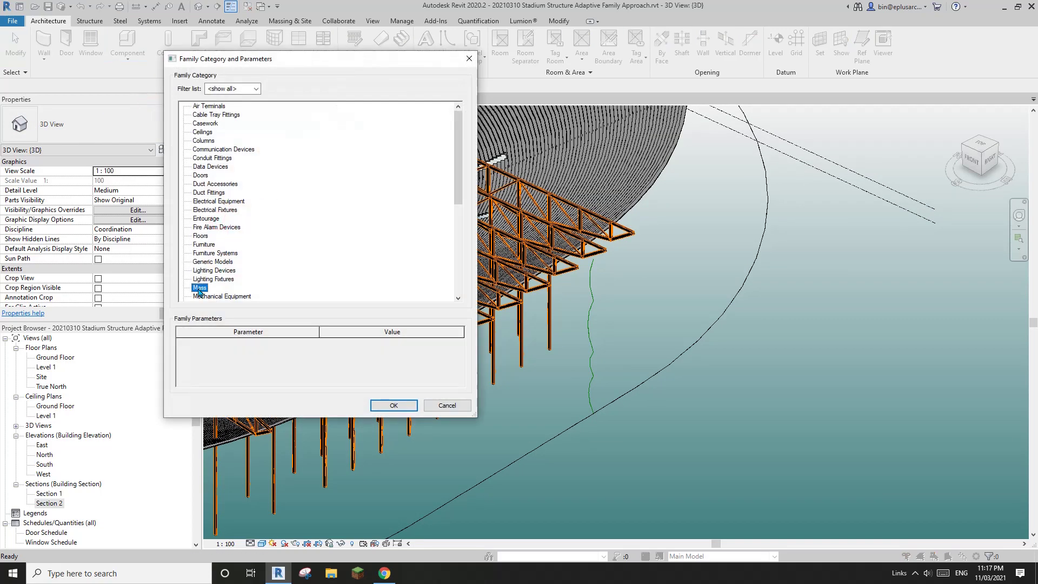
pyautogui.click(394, 406)
pyautogui.click(443, 262)
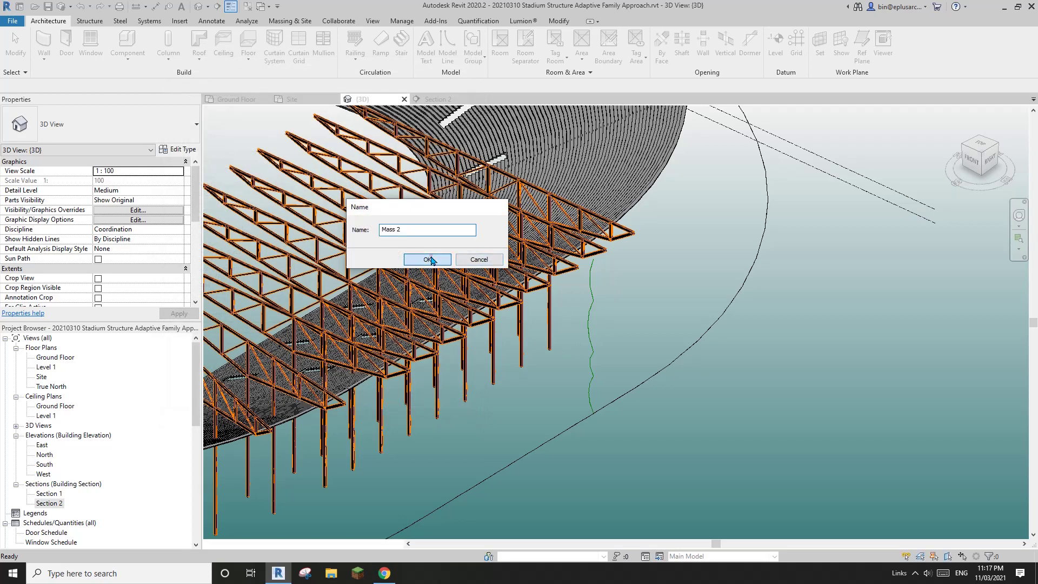
pyautogui.scroll(-1, 449, 261)
pyautogui.moveTo(555, 348); pyautogui.dragTo(568, 309, button='middle')
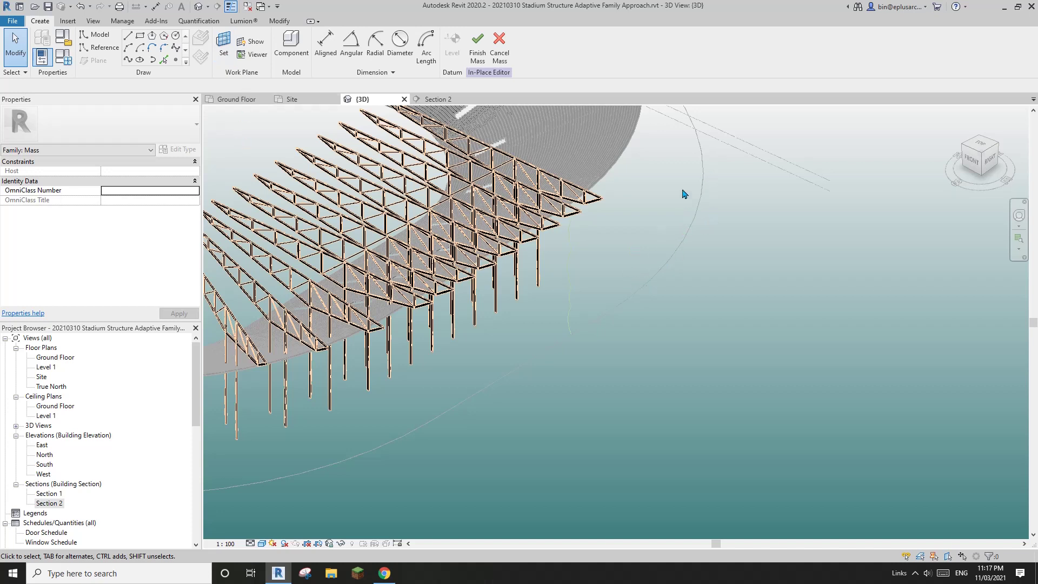
# - Start placing reference lines in the mass, drawn on faces, with 3D snapping enabled
pyautogui.click(100, 51)
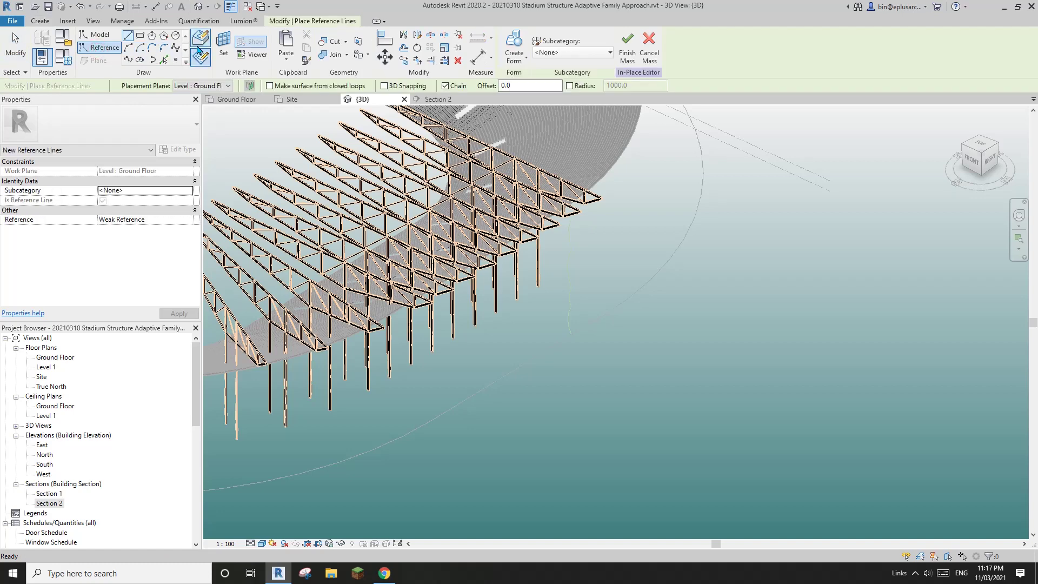
pyautogui.moveTo(596, 213); pyautogui.dragTo(627, 232, button='middle')
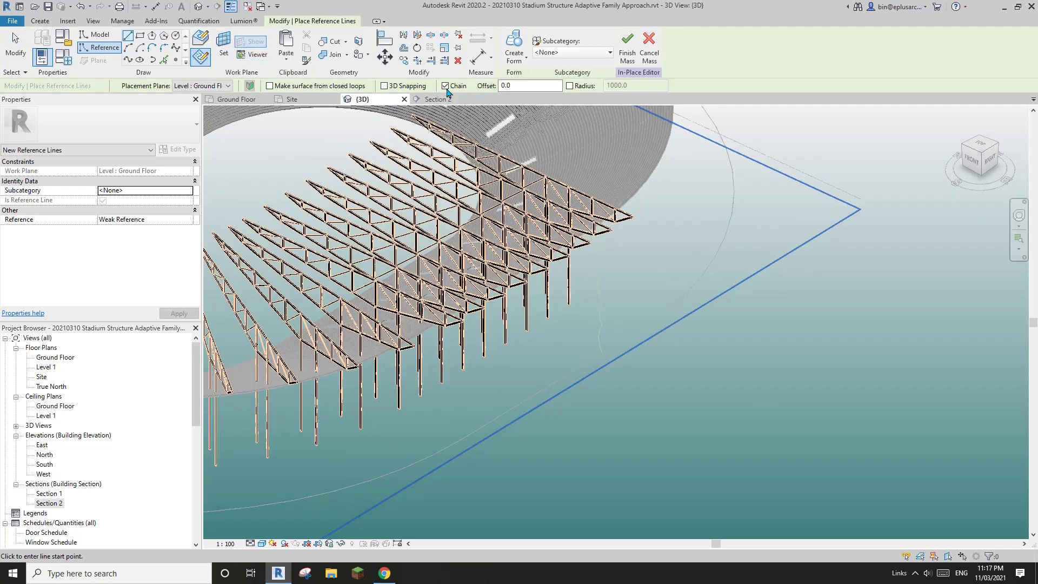
pyautogui.moveTo(476, 211); pyautogui.dragTo(531, 221, button='middle')
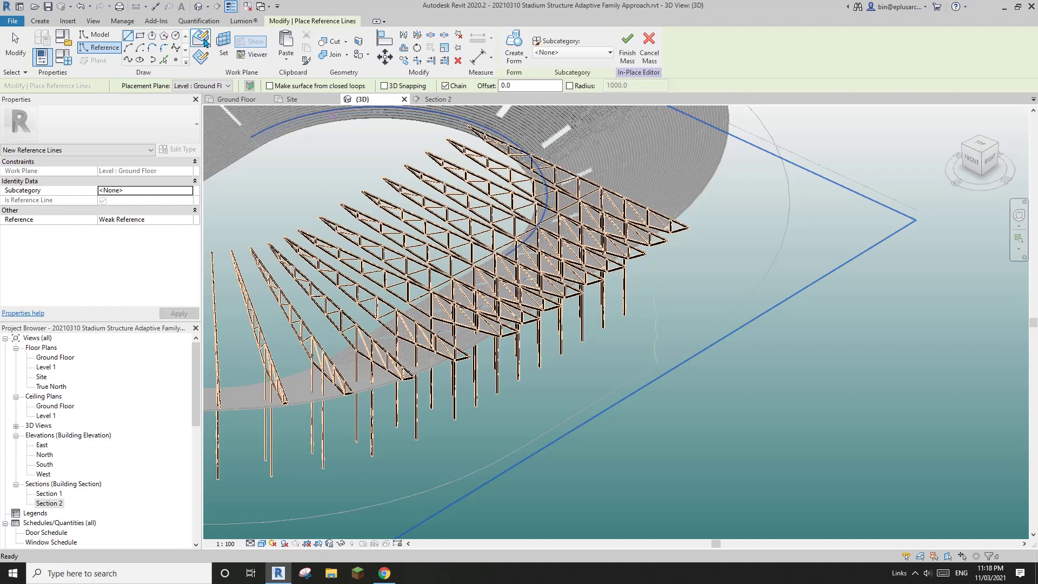
pyautogui.click(384, 86)
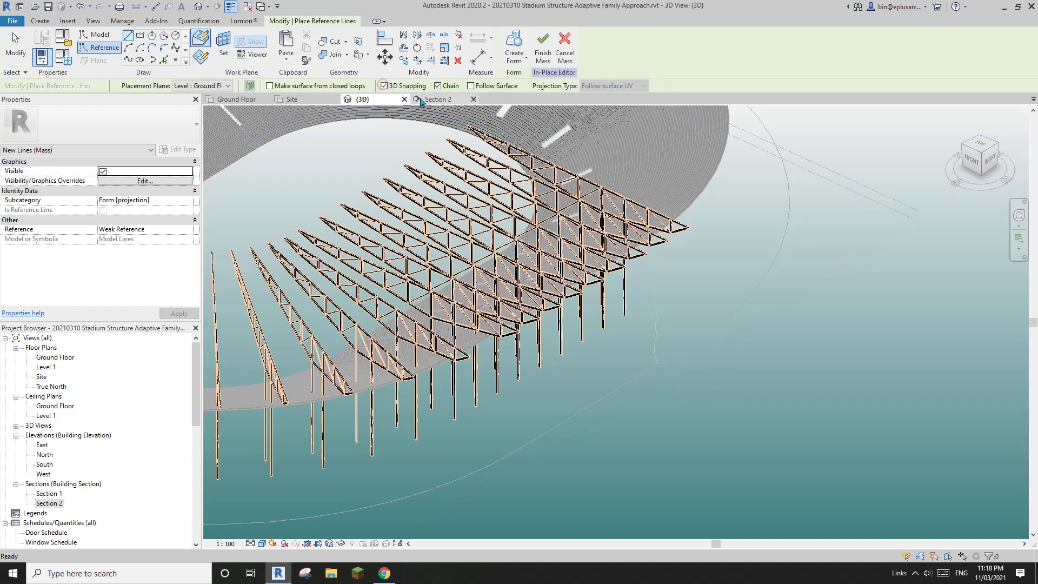
pyautogui.moveTo(754, 320); pyautogui.dragTo(634, 294, button='middle')
pyautogui.scroll(-1, 633, 295)
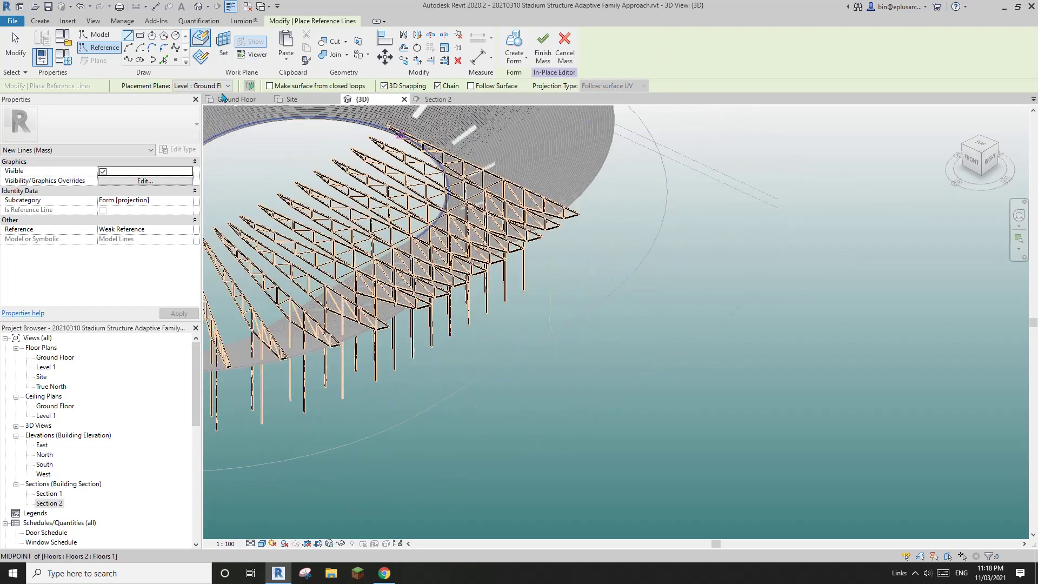
# - Create reference lines in the mass by picking the entire chain of model lines forming the outer oval
pyautogui.click(168, 60)
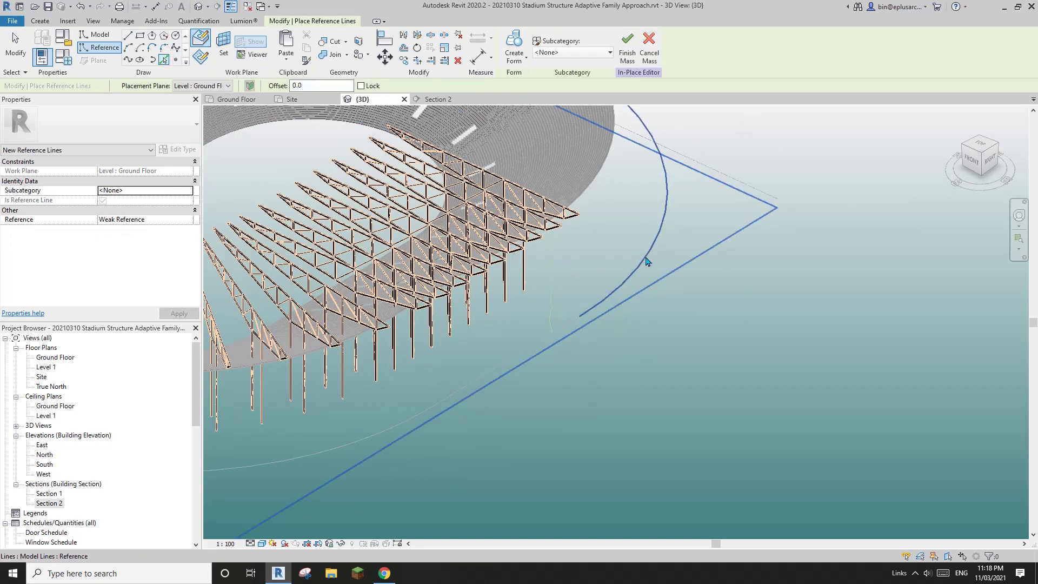
pyautogui.scroll(-3, 623, 263)
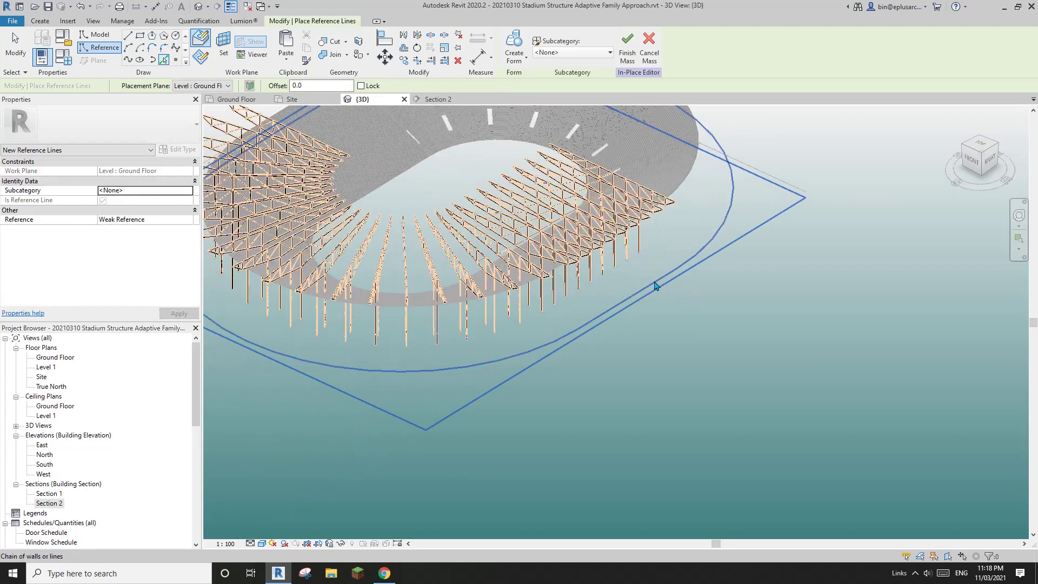
pyautogui.click(654, 286)
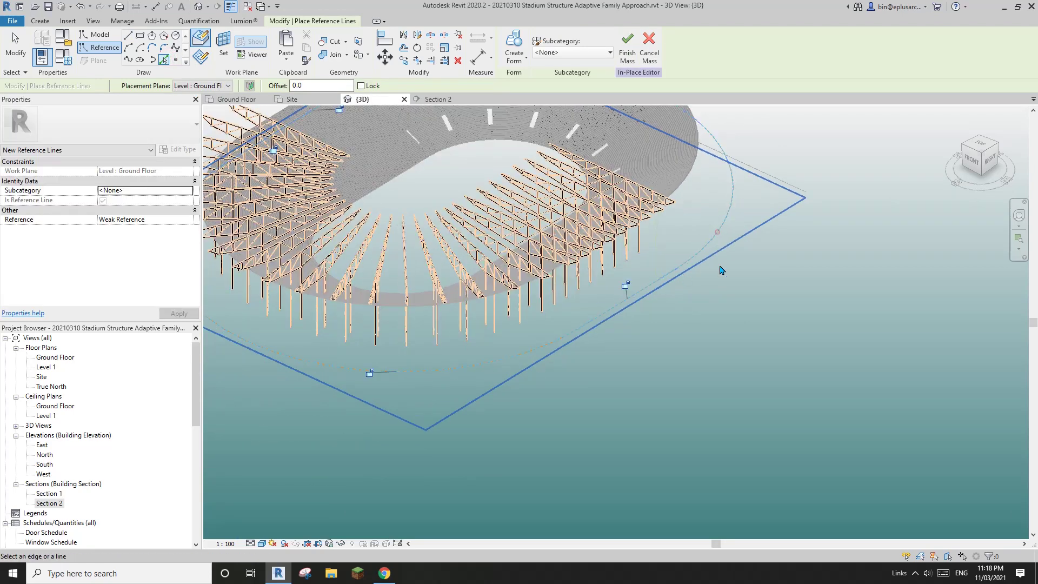
pyautogui.scroll(-2, 703, 343)
pyautogui.scroll(5, 672, 347)
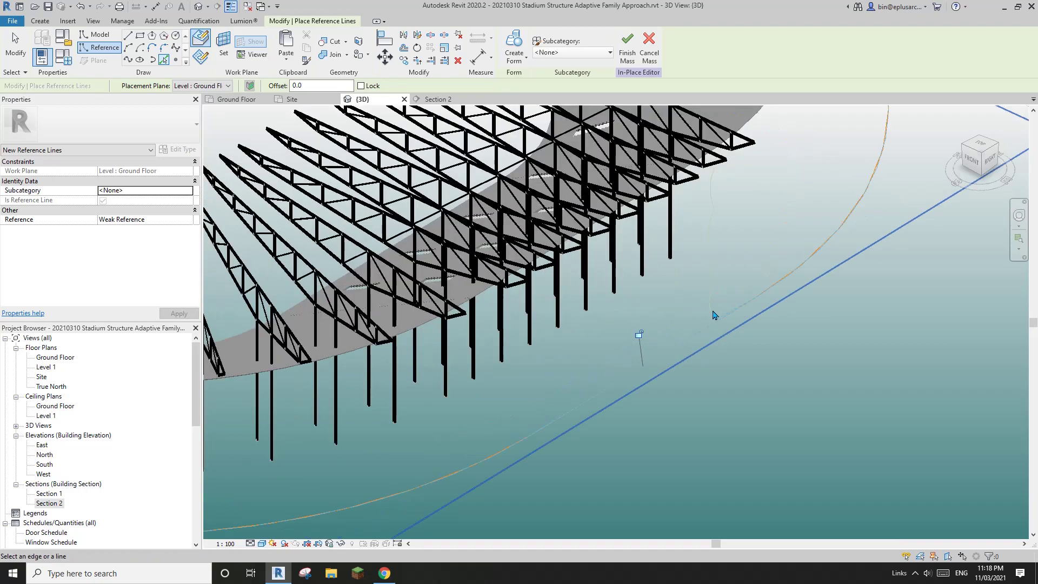
# - Set Reference Plane : A as the placement plane for the reference lines, drawn on faces
pyautogui.scroll(-2, 682, 287)
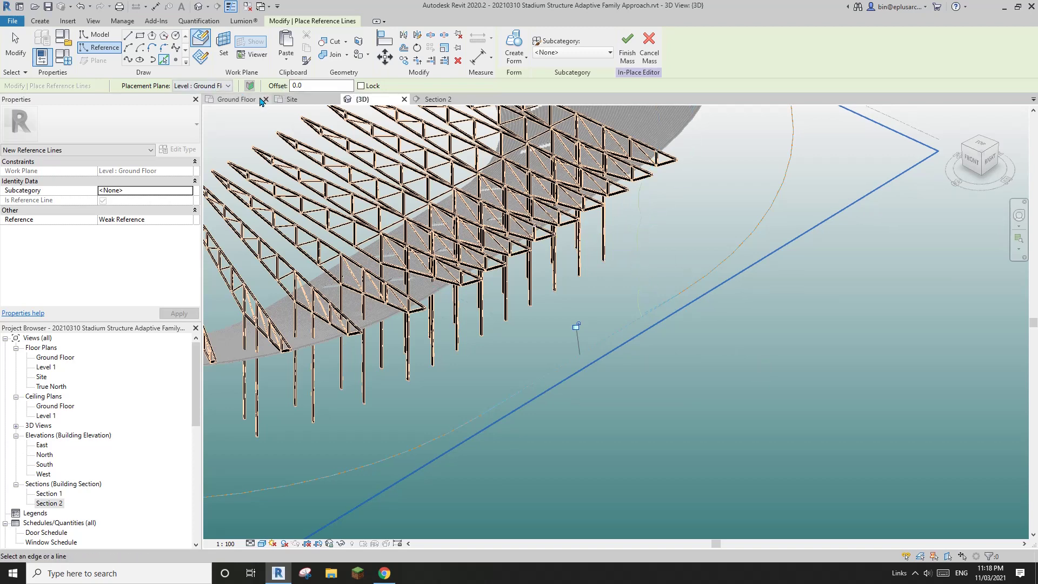
pyautogui.click(203, 63)
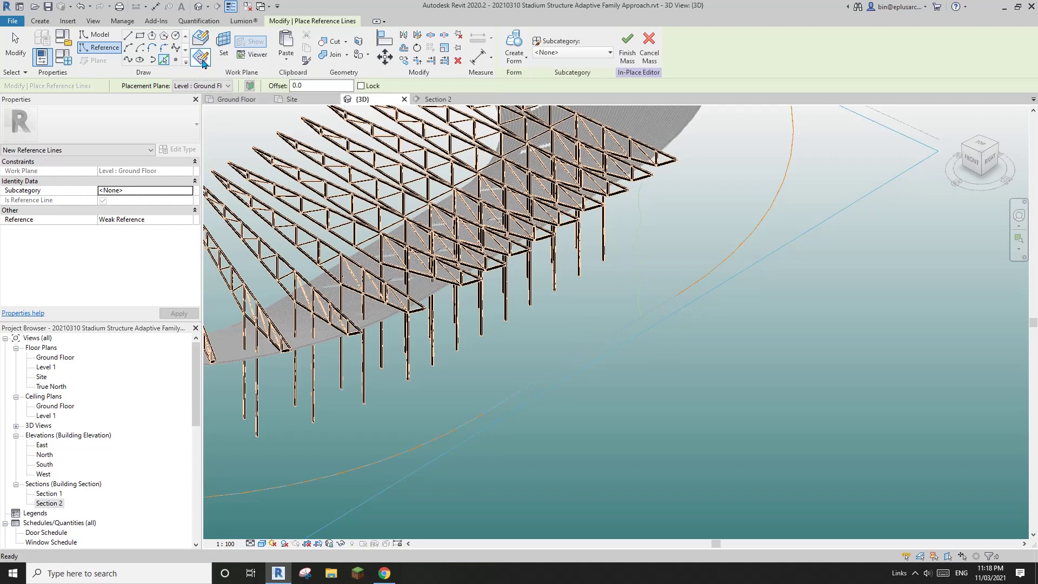
pyautogui.click(203, 42)
pyautogui.scroll(1, 701, 167)
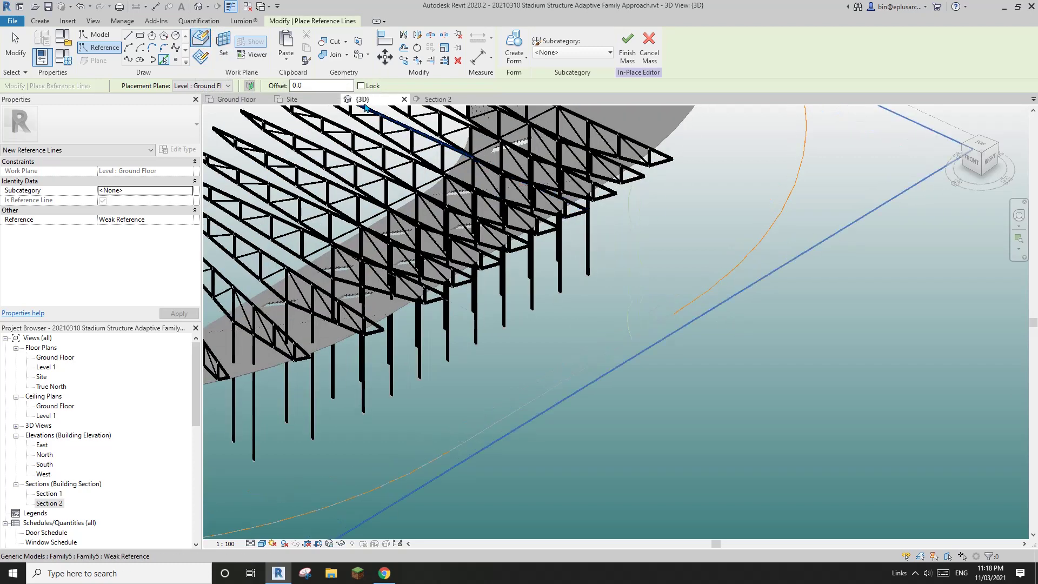
pyautogui.click(222, 48)
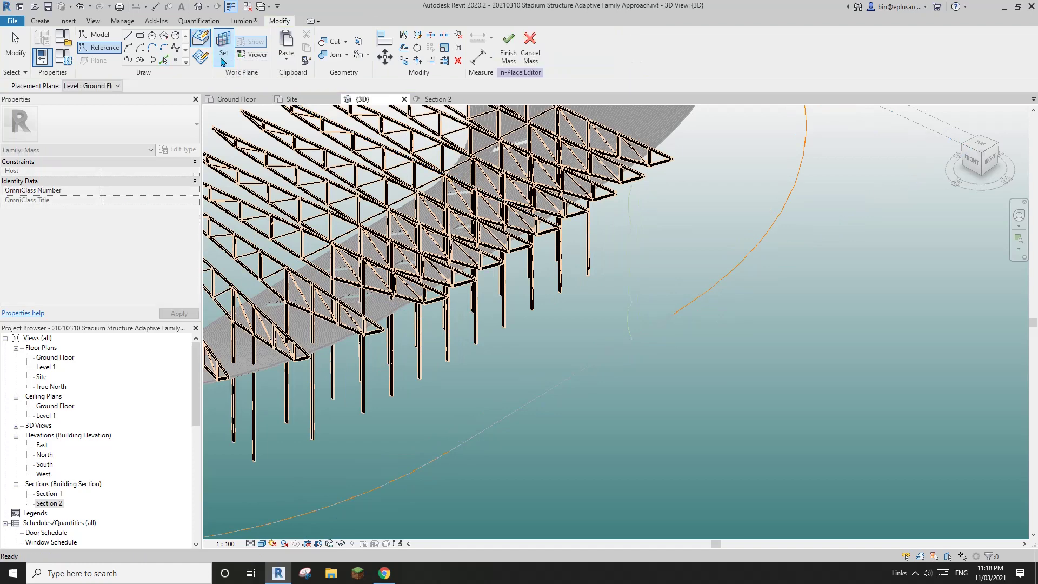
pyautogui.click(108, 88)
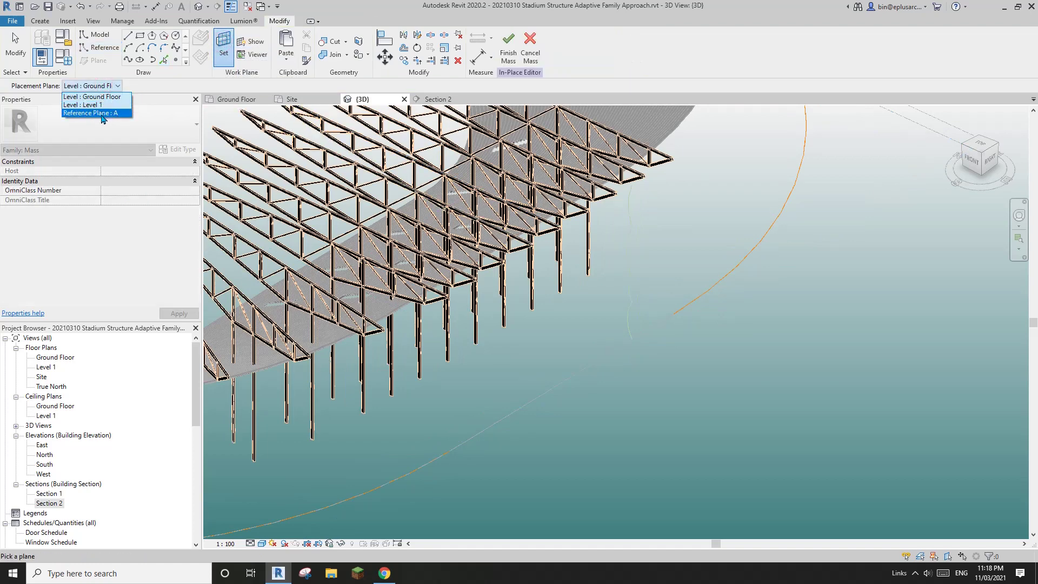
pyautogui.click(102, 113)
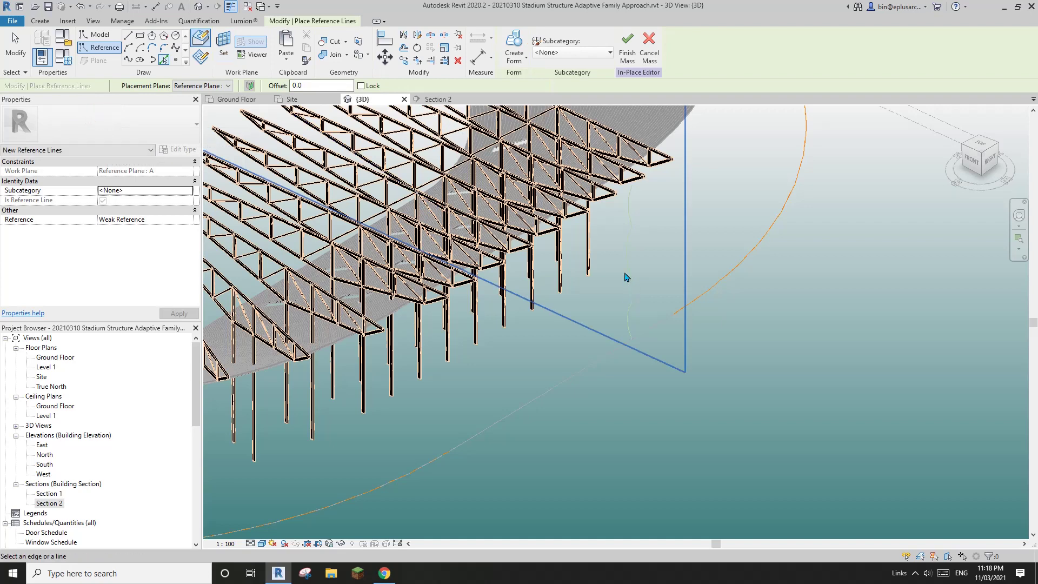
# - Create reference lines in the mass by picking the arc profile beside the straight side of the oval
pyautogui.click(633, 223)
pyautogui.scroll(-2, 639, 338)
pyautogui.keyDown('shift'); pyautogui.moveTo(656, 343); pyautogui.dragTo(669, 333, button='middle'); pyautogui.keyUp('shift')
pyautogui.press('Escape')
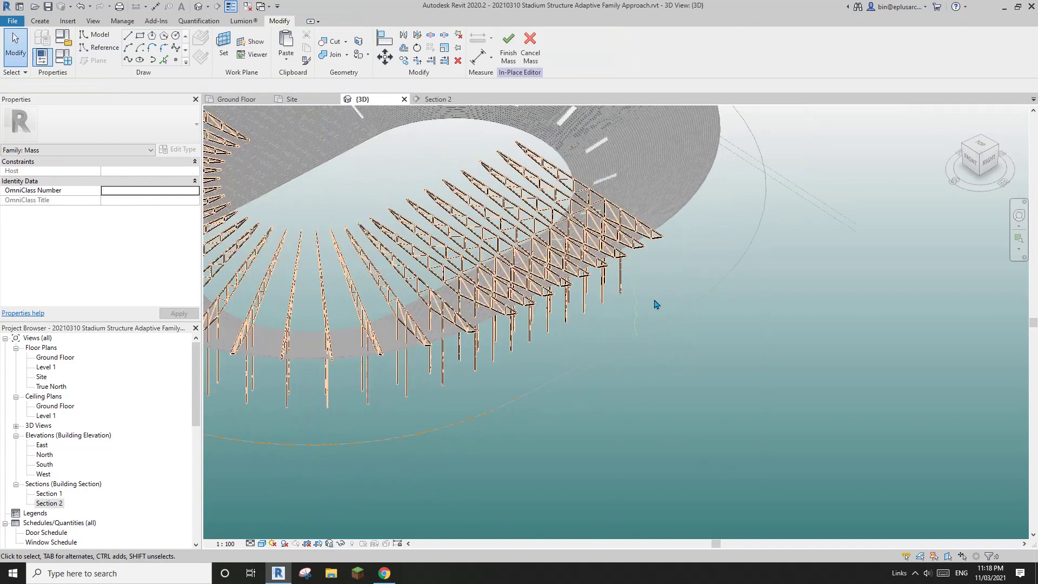
# - Try to create a form from the outer oval's reference line chain and the arc profile's reference line chain
pyautogui.press('Tab')
pyautogui.click(702, 296)
pyautogui.scroll(-3, 703, 296)
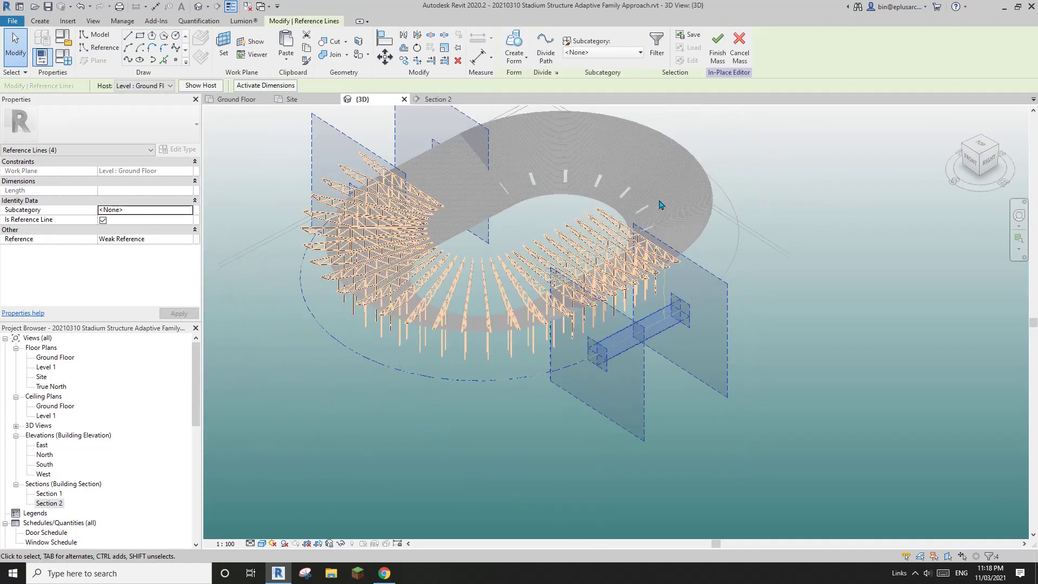
pyautogui.scroll(4, 608, 226)
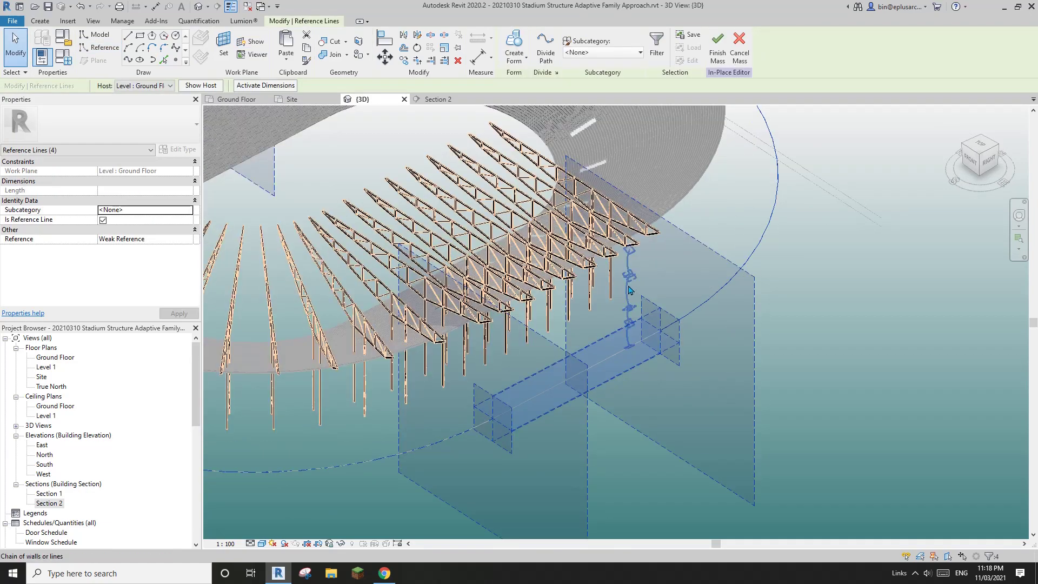
pyautogui.click(628, 285)
pyautogui.scroll(-1, 629, 289)
pyautogui.click(643, 322)
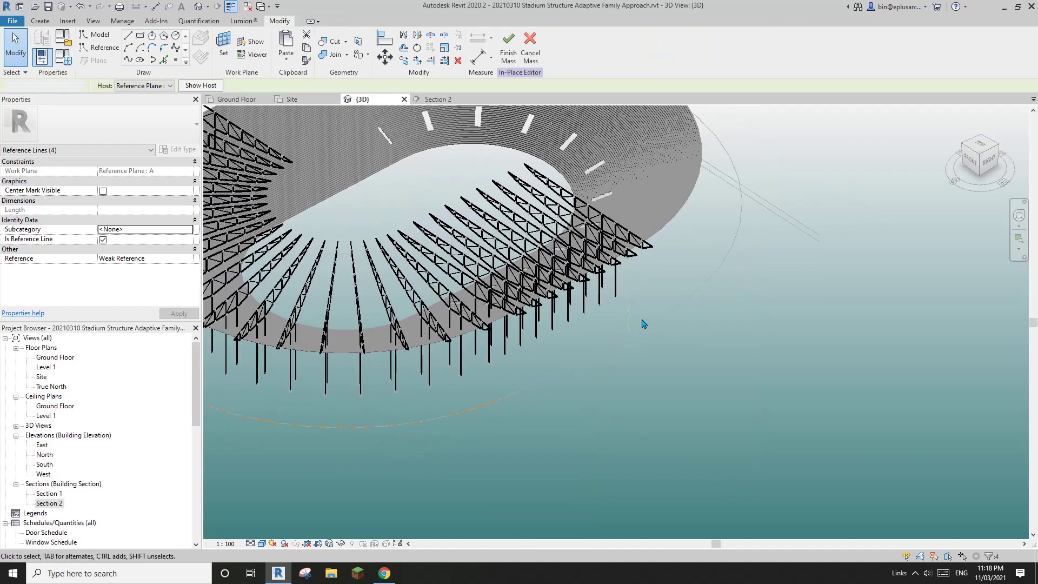
pyautogui.press('Tab')
pyautogui.click(631, 299)
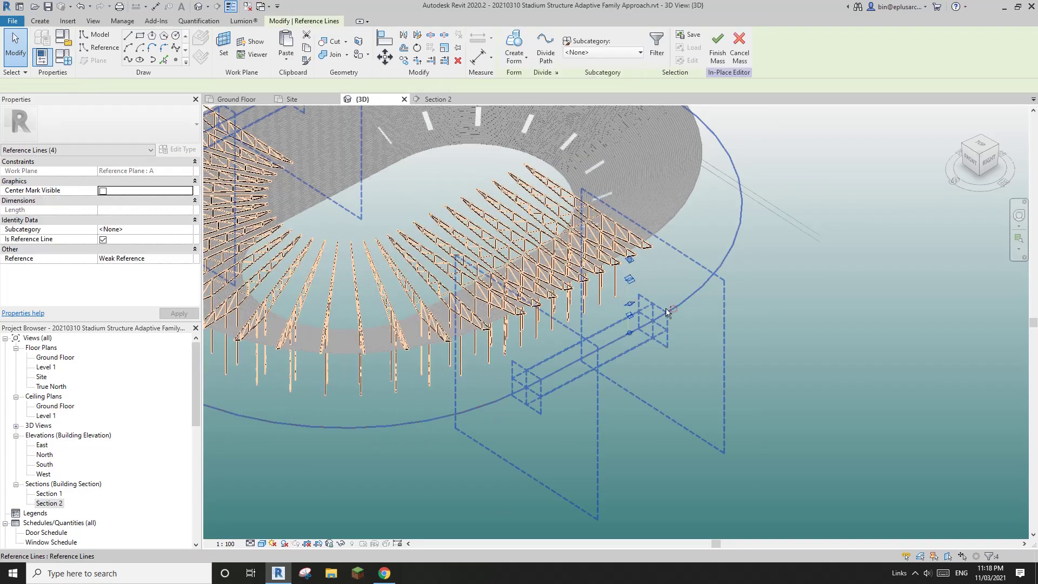
pyautogui.click(514, 44)
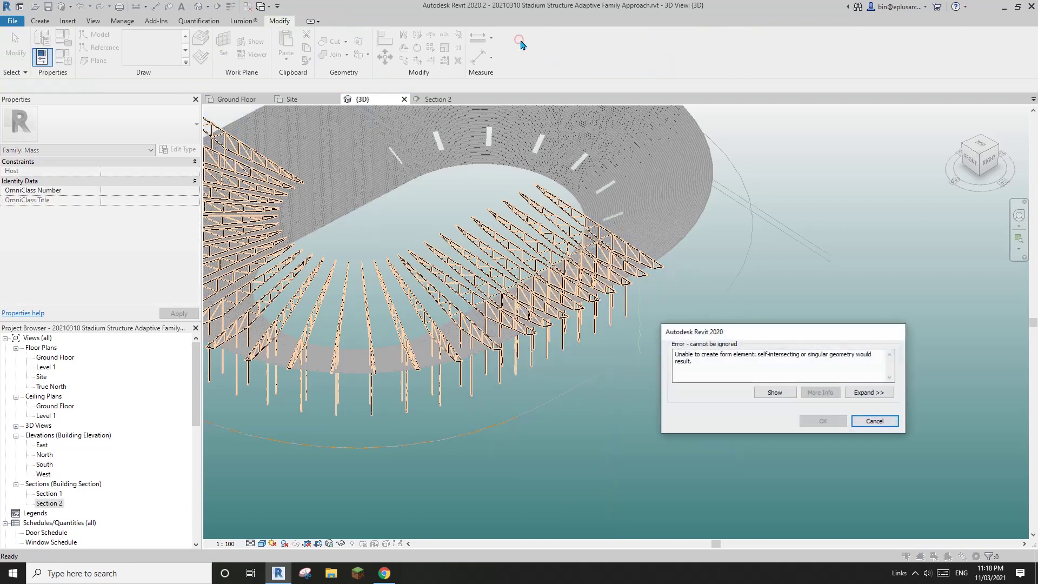
pyautogui.click(874, 422)
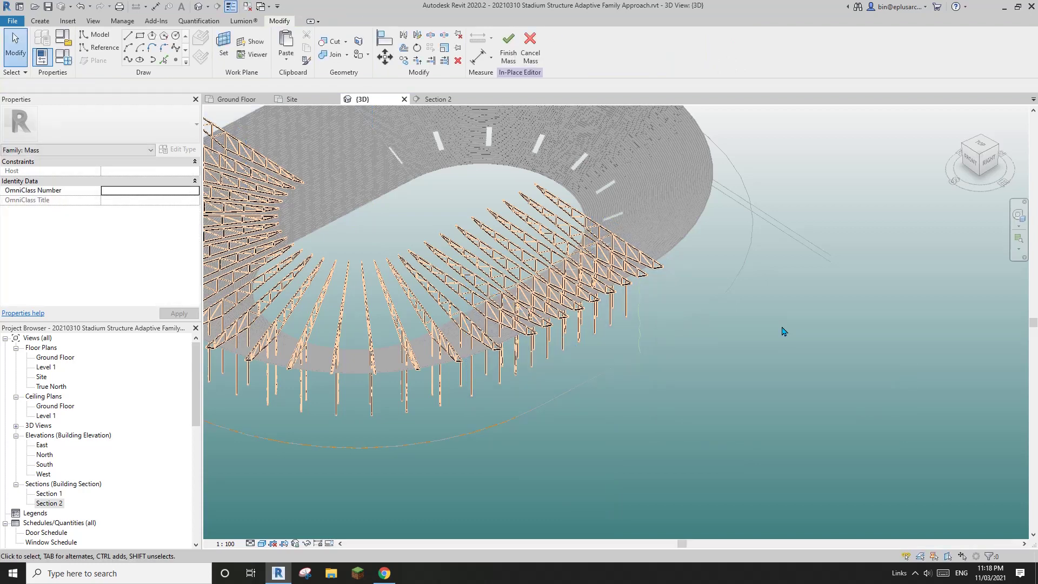
# - Offset a copy of the whole arc profile reference line chain by 50
pyautogui.scroll(4, 655, 361)
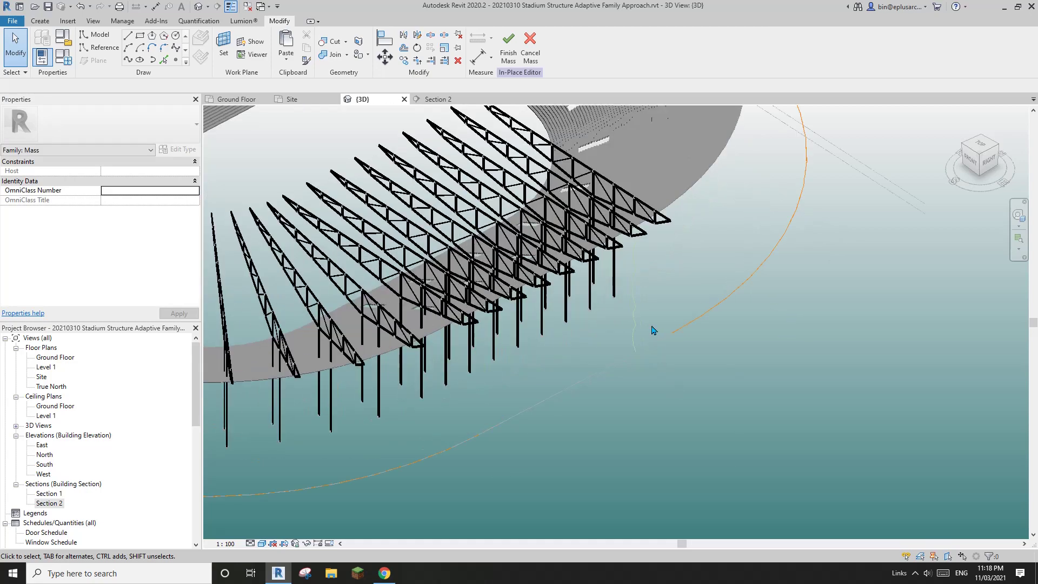
pyautogui.keyDown('shift'); pyautogui.moveTo(616, 297); pyautogui.dragTo(684, 333, button='middle'); pyautogui.keyUp('shift')
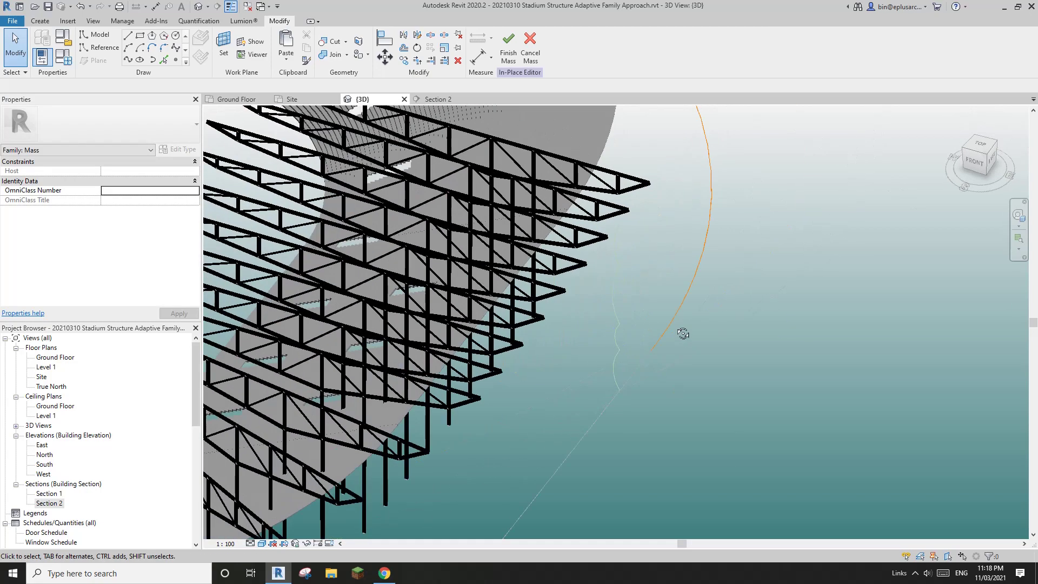
pyautogui.scroll(3, 636, 295)
pyautogui.press('Tab')
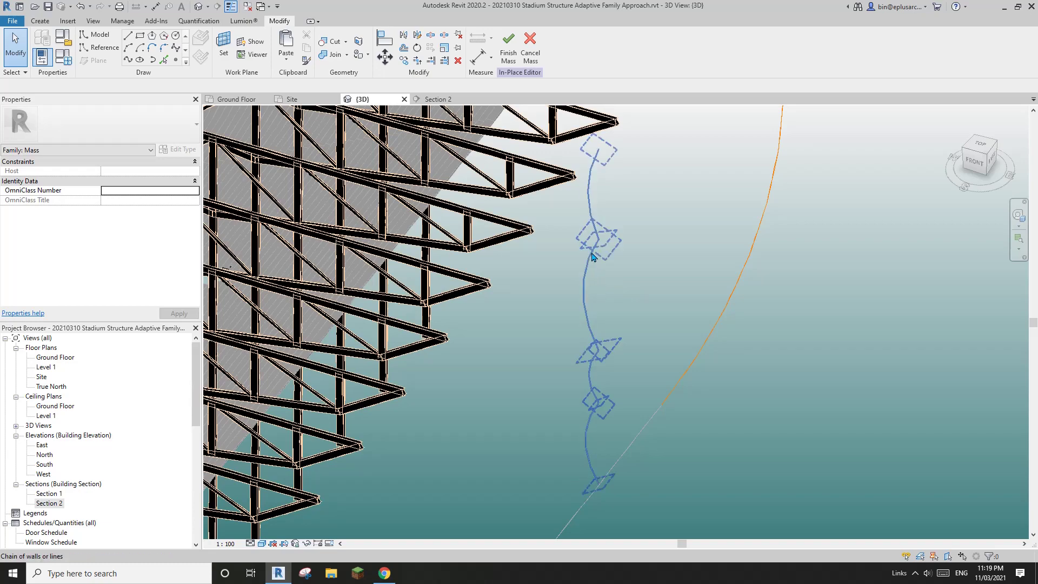
pyautogui.moveTo(603, 142); pyautogui.dragTo(595, 155, button='middle')
pyautogui.keyDown('shift'); pyautogui.moveTo(581, 418); pyautogui.dragTo(574, 313, button='middle'); pyautogui.keyUp('shift')
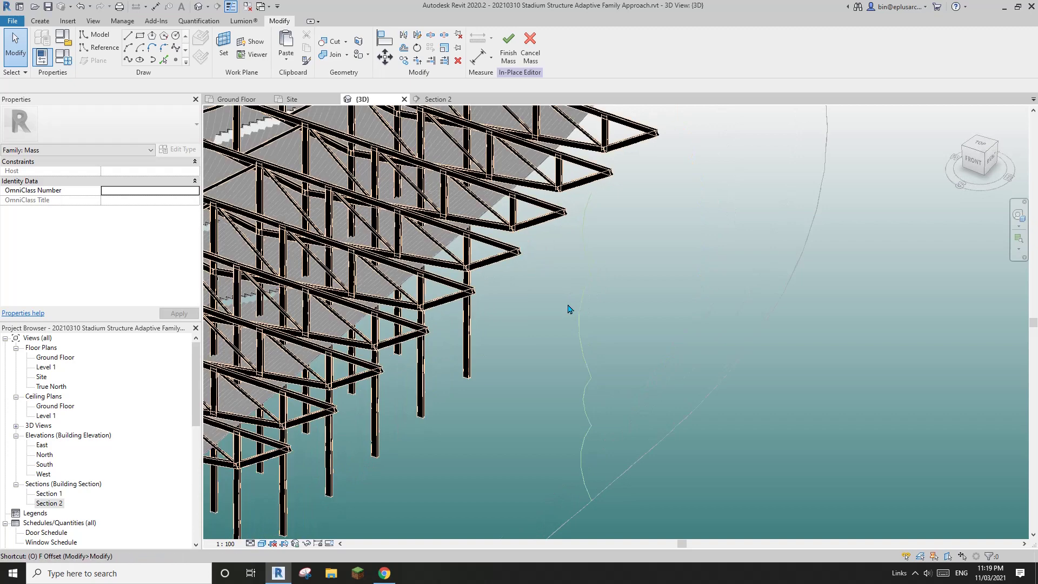
pyautogui.press('o')
pyautogui.press('f')
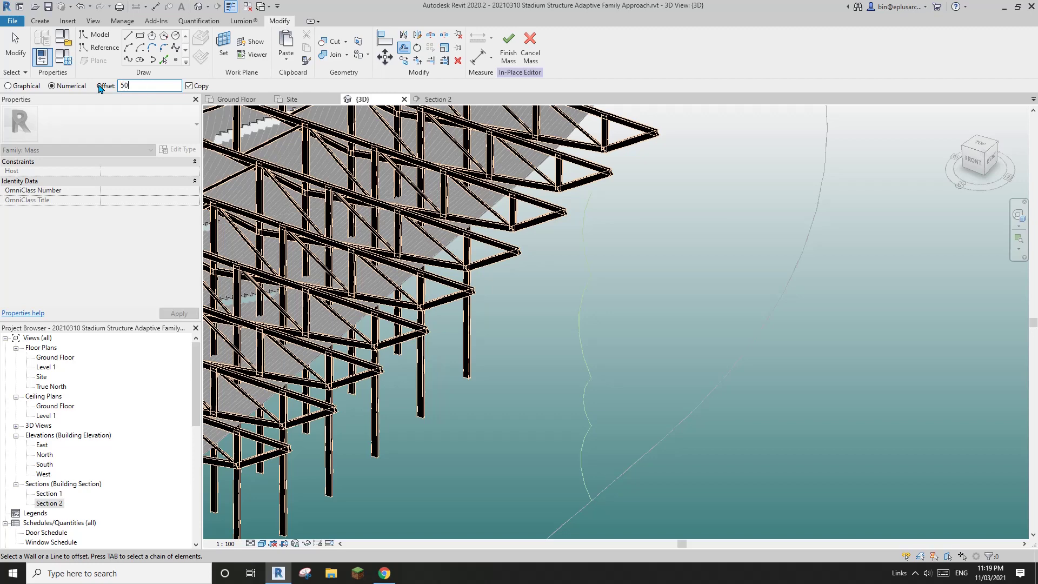
pyautogui.scroll(5, 579, 324)
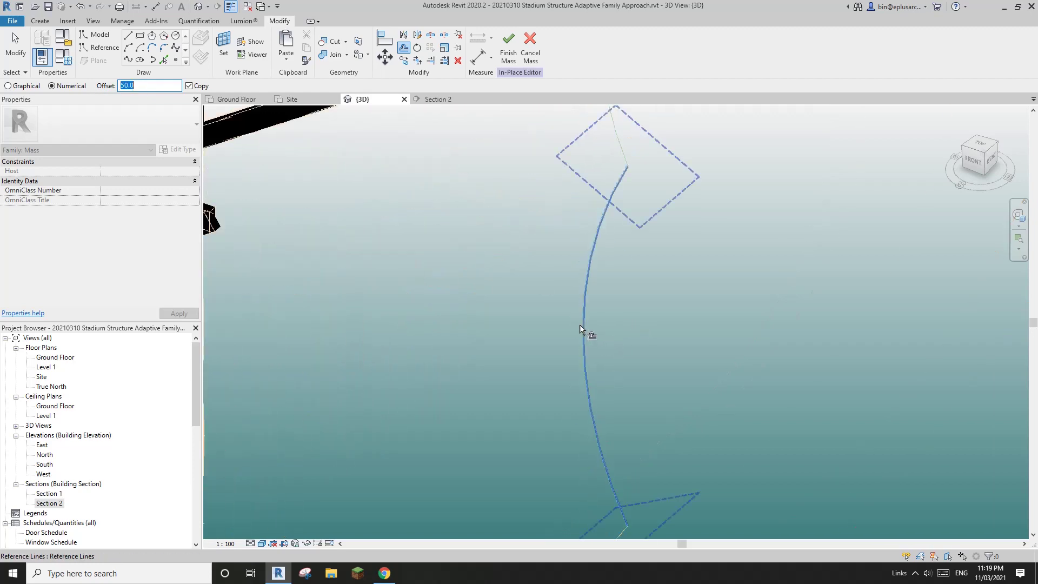
pyautogui.click(580, 324)
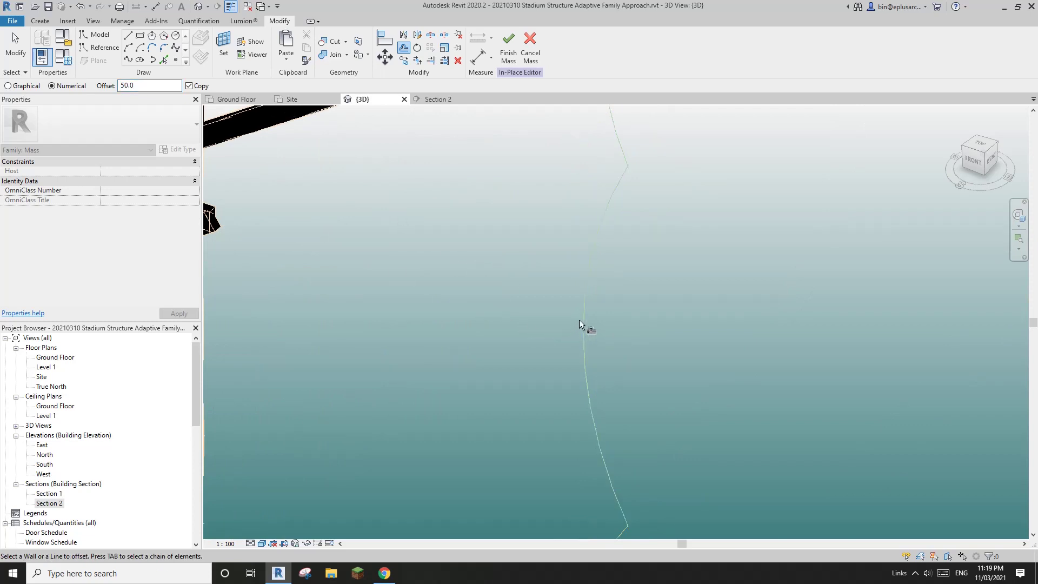
pyautogui.press('Tab')
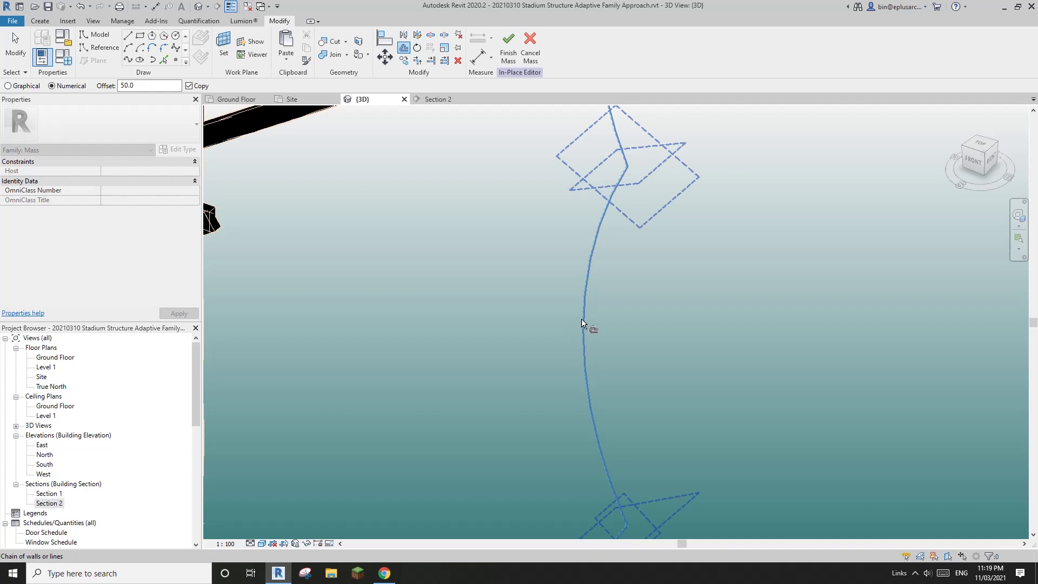
pyautogui.click(582, 319)
pyautogui.scroll(-3, 582, 273)
pyautogui.press('Escape')
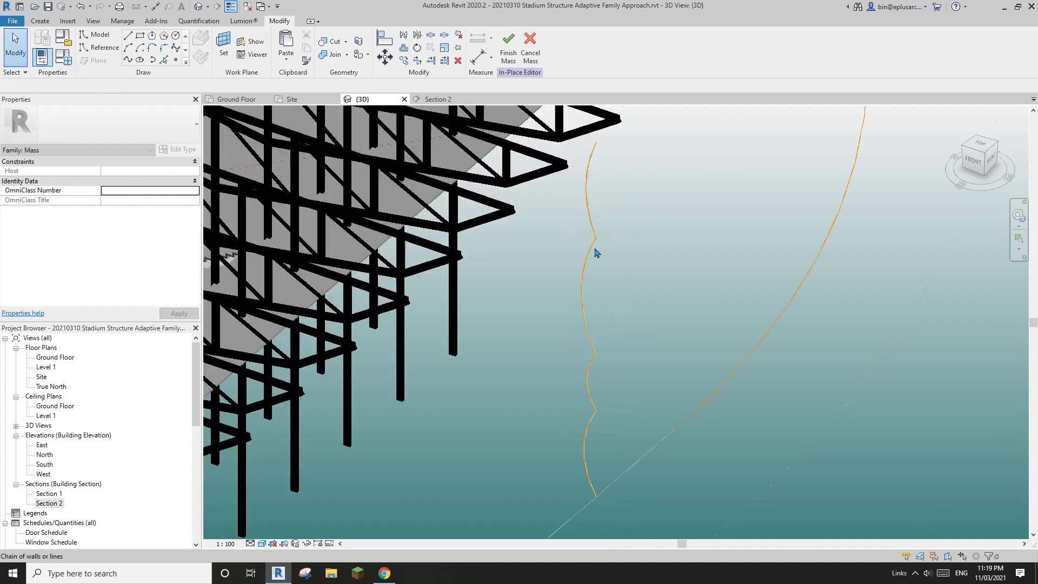
# - Draw a straight reference line joining the upper ends of the two parallel arc profiles, with 3D snapping turned off
pyautogui.scroll(2, 597, 253)
pyautogui.scroll(2, 546, 270)
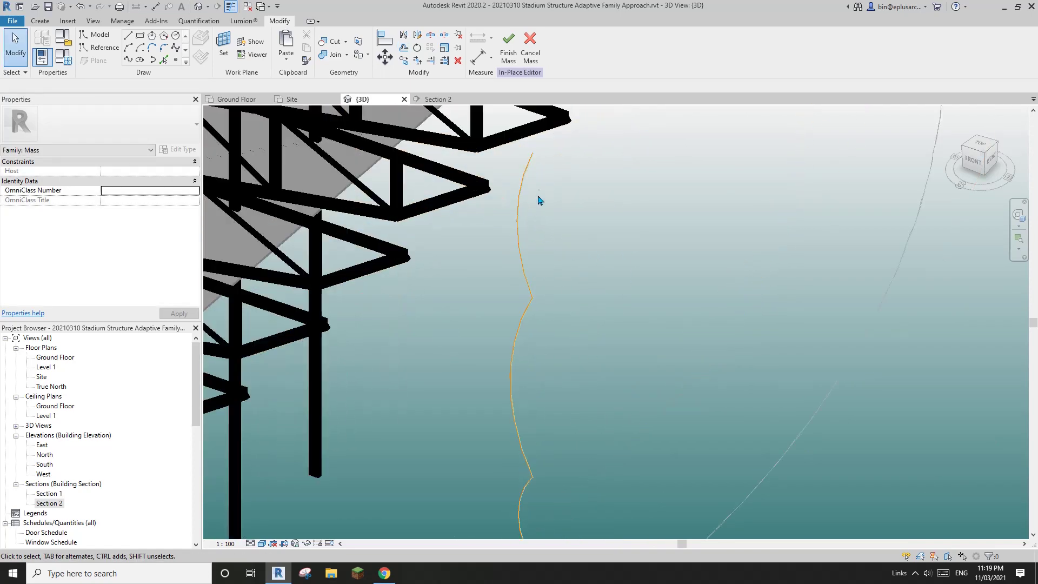
pyautogui.moveTo(539, 200)
pyautogui.keyDown('shift'); pyautogui.mouseDown(button='middle')
pyautogui.moveTo(533, 141)
pyautogui.moveTo(535, 182)
pyautogui.mouseUp(button='middle'); pyautogui.keyUp('shift')
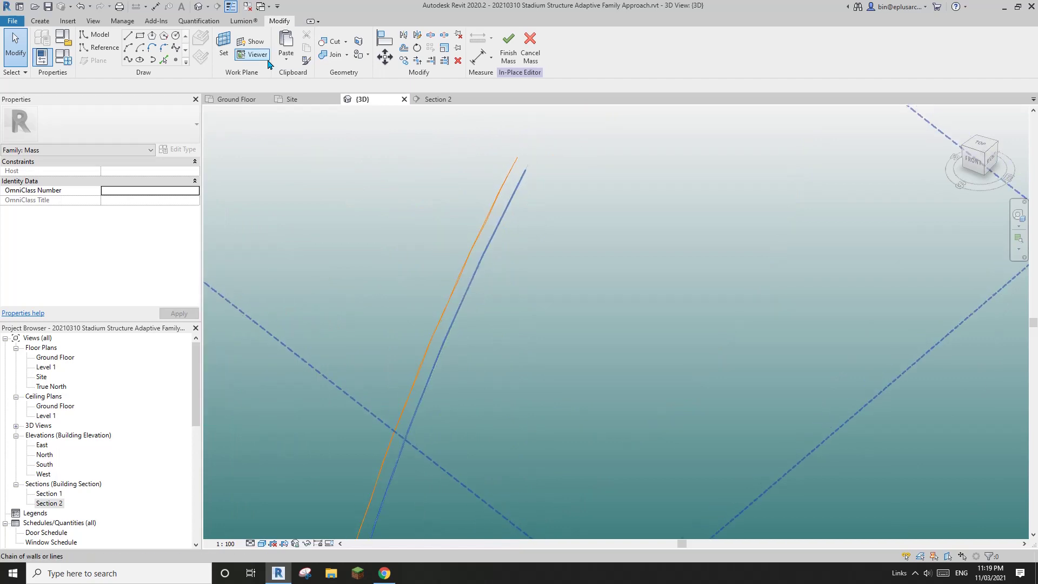
pyautogui.click(107, 47)
pyautogui.click(163, 59)
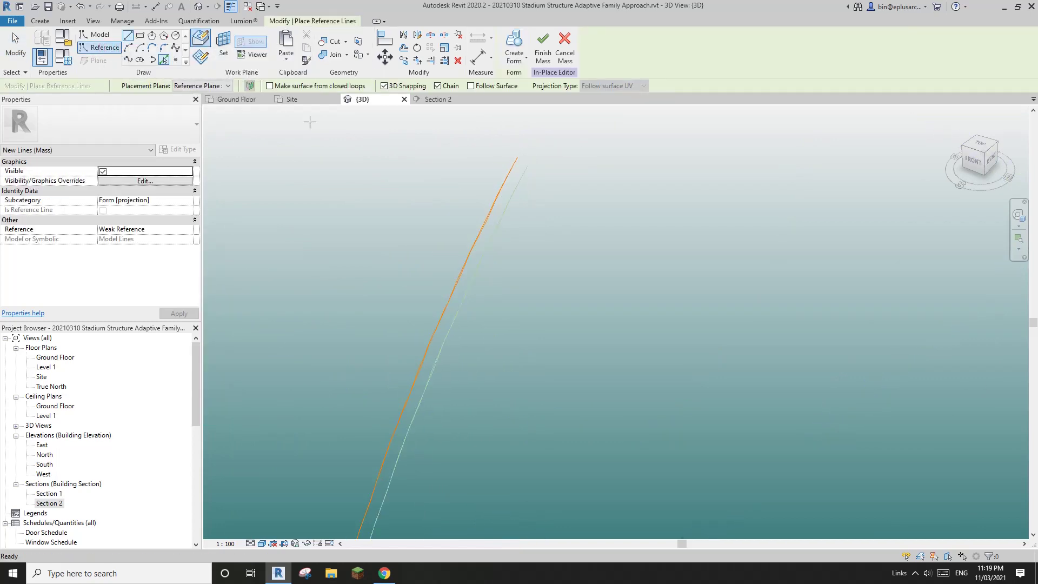
pyautogui.click(384, 87)
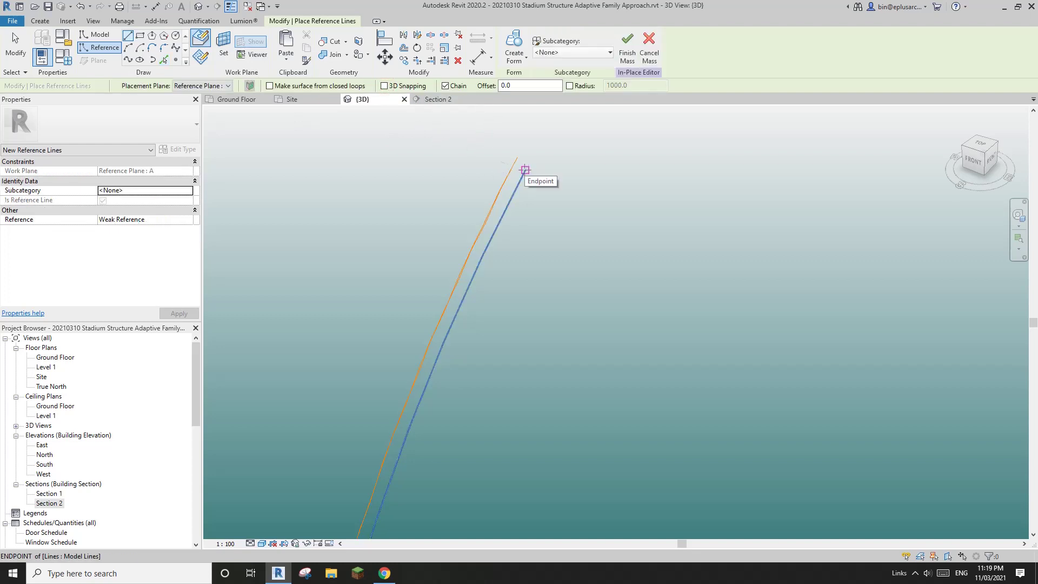
pyautogui.click(525, 169)
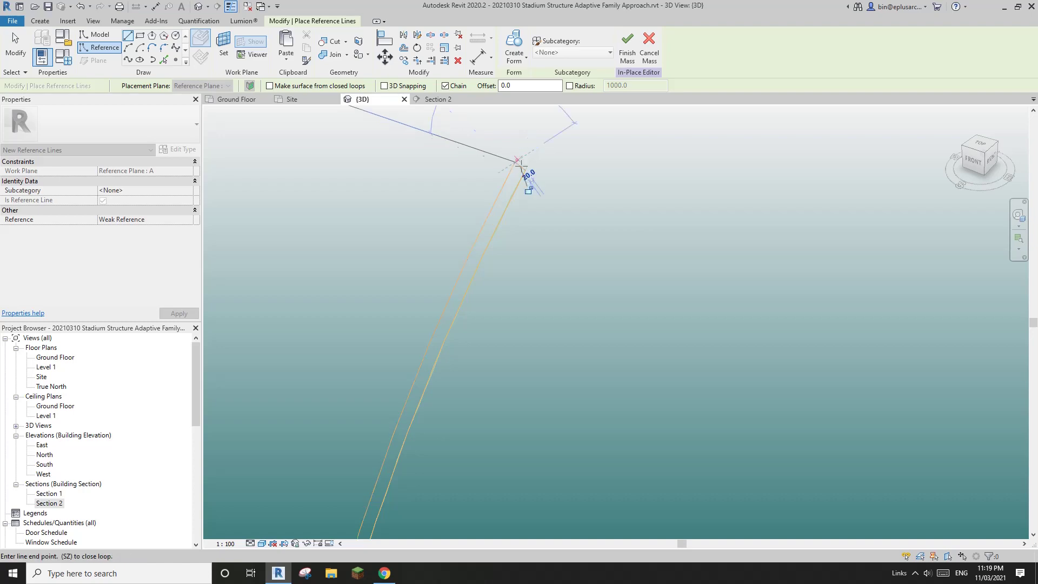
pyautogui.press('Escape')
pyautogui.scroll(-8, 586, 247)
pyautogui.moveTo(577, 476); pyautogui.dragTo(574, 212, button='middle')
pyautogui.press('Escape')
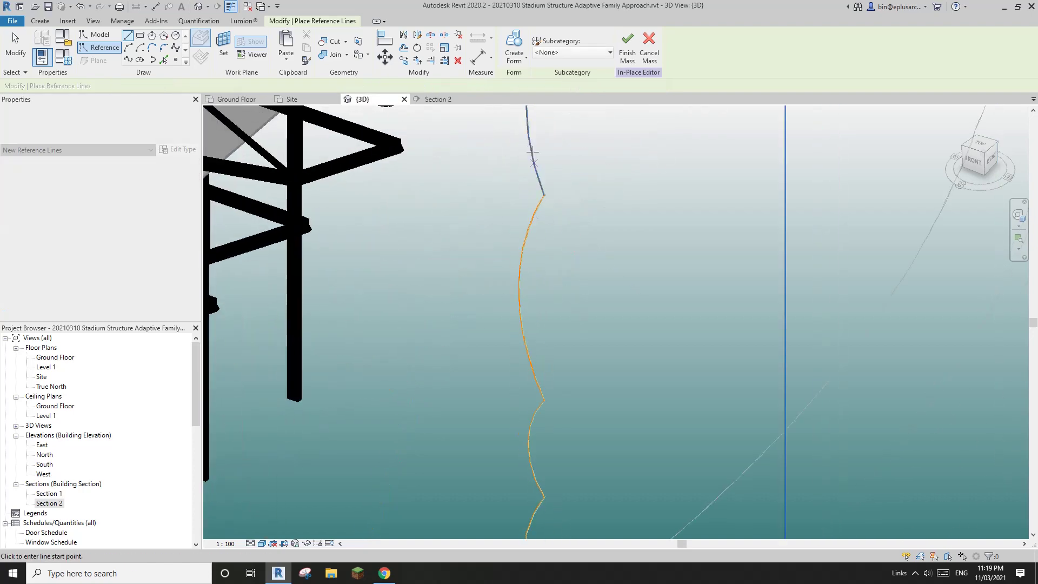
# - Toggle the Enable Sketchy Lines setting in the 3D view's Graphic Display Options
pyautogui.keyDown('shift'); pyautogui.moveTo(533, 152); pyautogui.dragTo(591, 151, button='middle'); pyautogui.keyUp('shift')
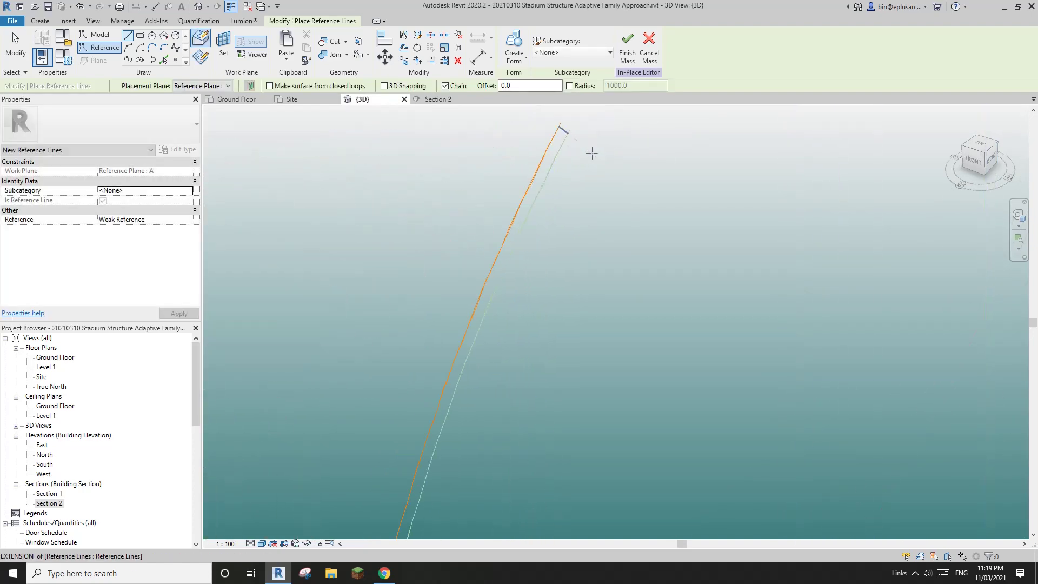
pyautogui.scroll(2, 559, 157)
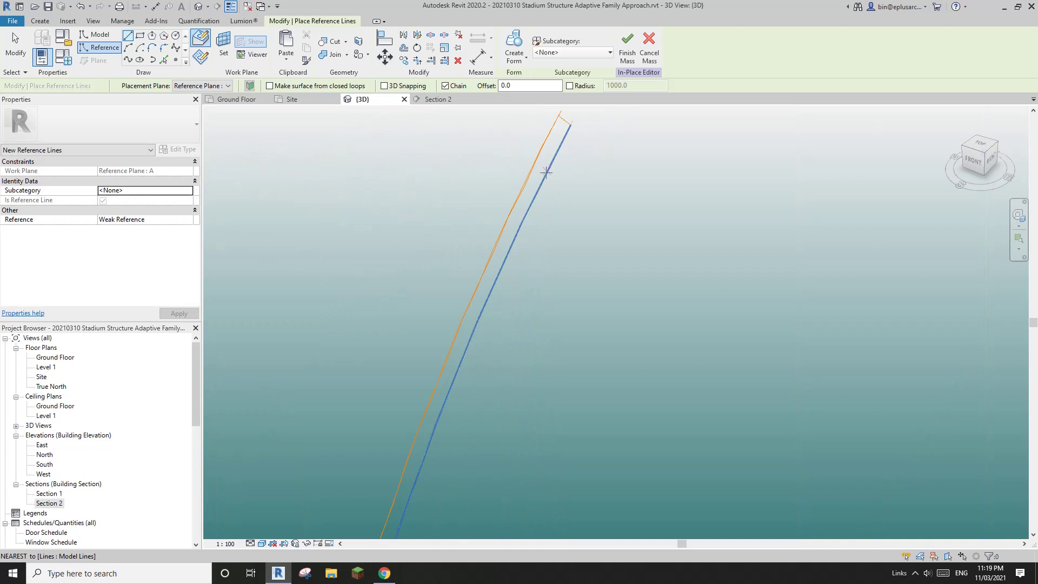
pyautogui.click(267, 544)
pyautogui.click(293, 462)
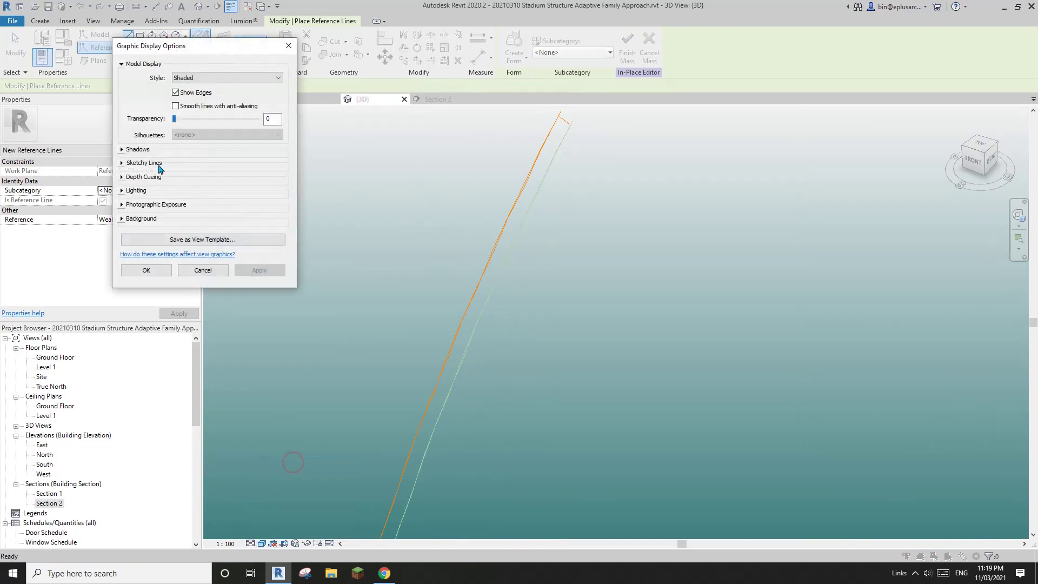
pyautogui.click(124, 163)
pyautogui.click(181, 179)
pyautogui.click(146, 308)
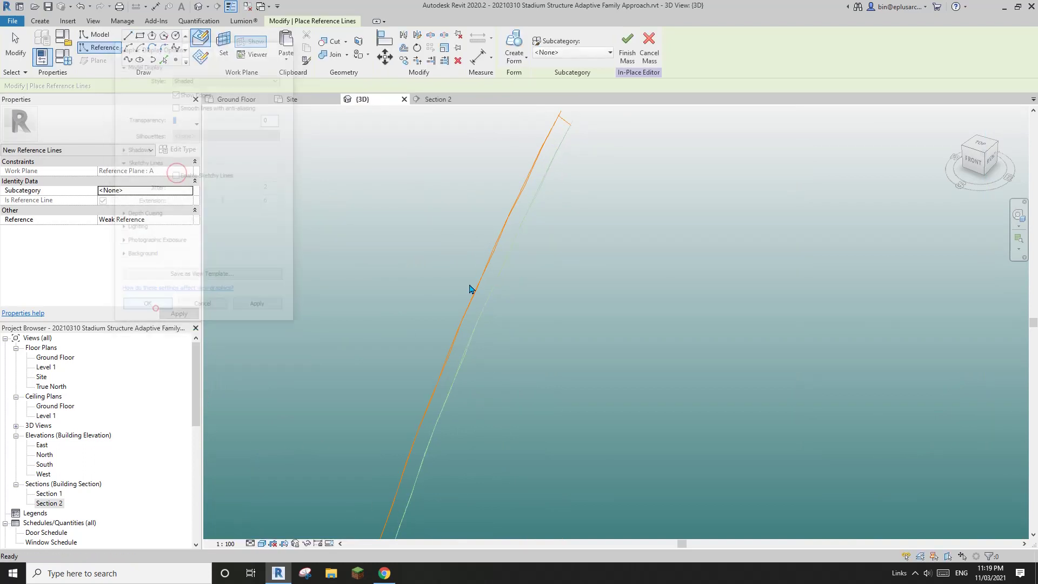
# - Draw a straight reference line joining the lower ends of the two parallel arc profiles
pyautogui.scroll(-6, 576, 292)
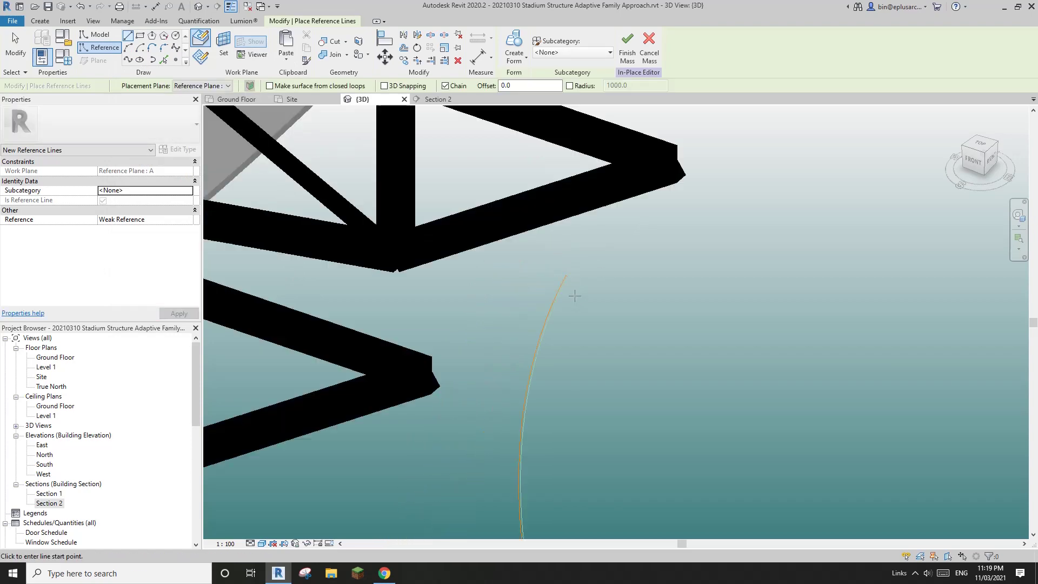
pyautogui.moveTo(627, 394); pyautogui.dragTo(636, 108, button='middle')
pyautogui.scroll(-1, 635, 111)
pyautogui.moveTo(594, 391); pyautogui.dragTo(609, 190, button='middle')
pyautogui.scroll(7, 601, 433)
pyautogui.scroll(5, 607, 366)
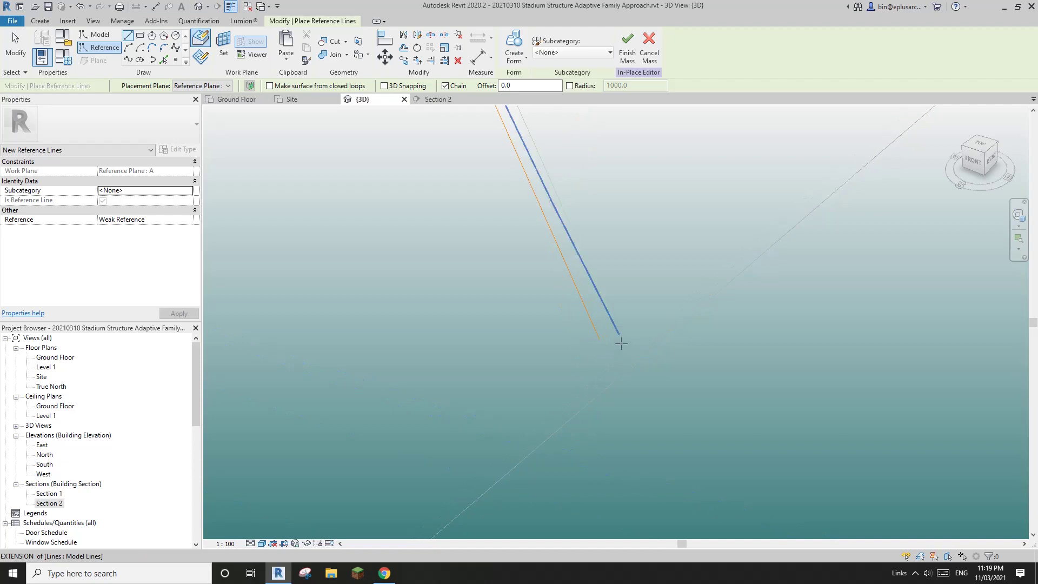
pyautogui.click(600, 338)
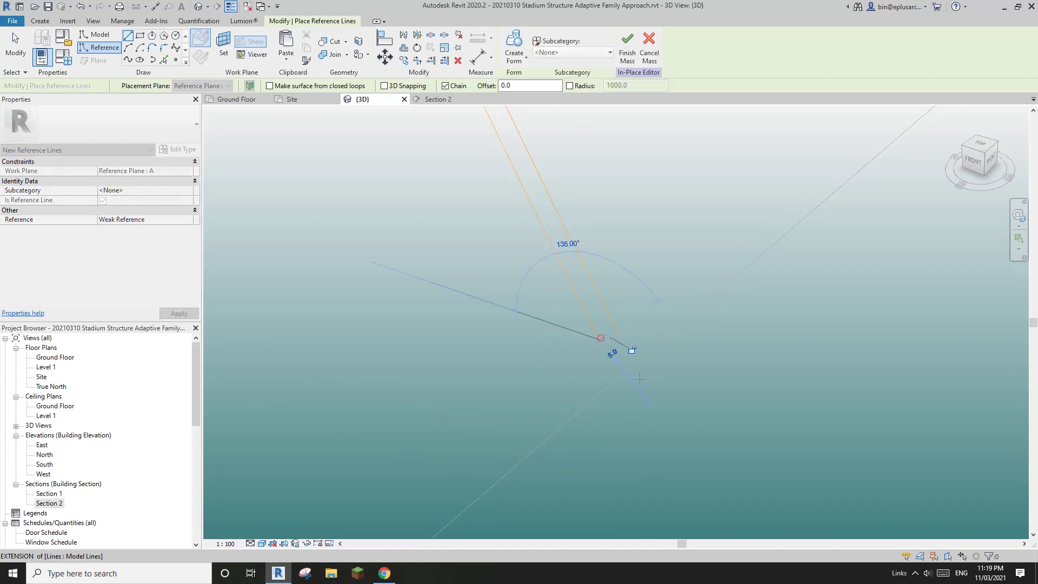
pyautogui.press('Escape')
pyautogui.press('Escape')
# - Create a form by sweeping the closed arc profile chain along the outer oval's reference line, and inspect it around the stadium
pyautogui.scroll(6, 627, 383)
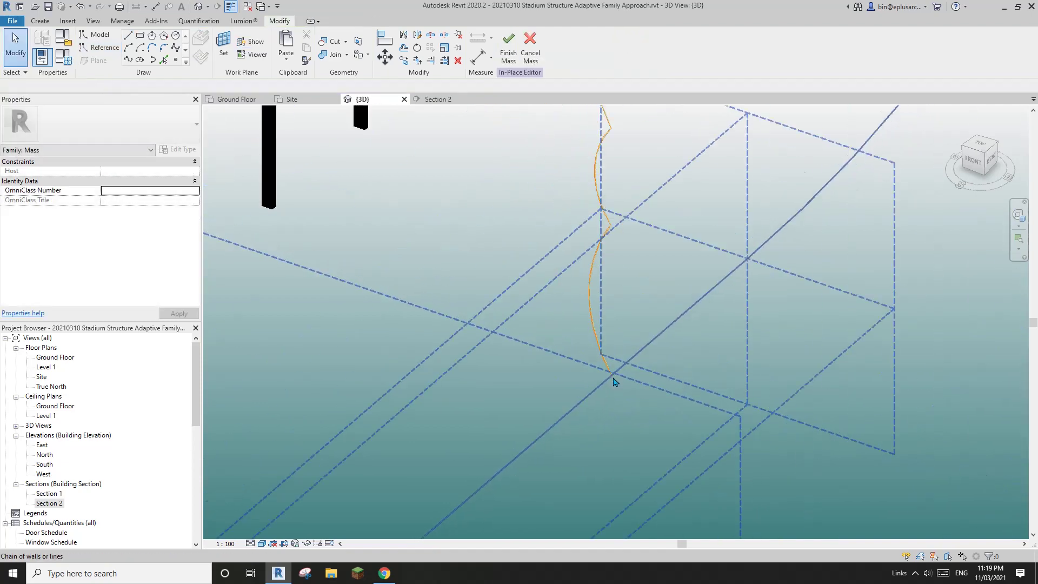
pyautogui.scroll(-3, 628, 383)
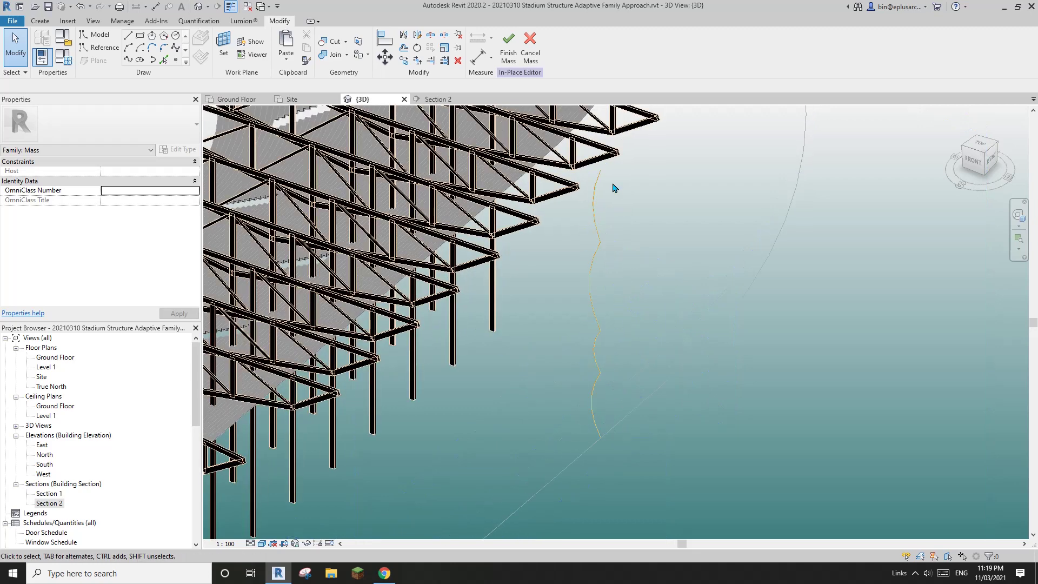
pyautogui.scroll(6, 616, 170)
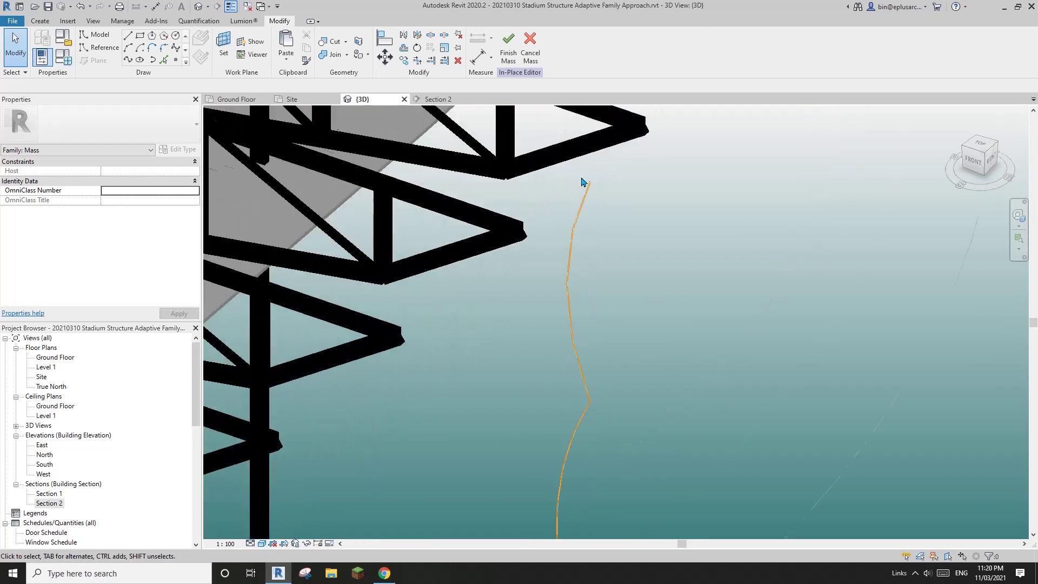
pyautogui.click(593, 196)
pyautogui.scroll(-6, 584, 283)
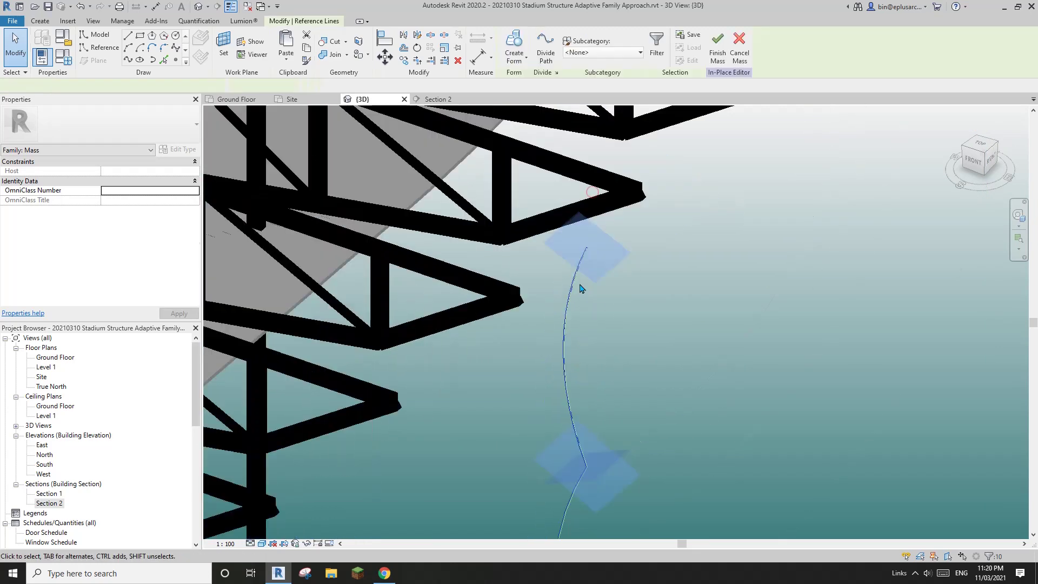
pyautogui.click(645, 303)
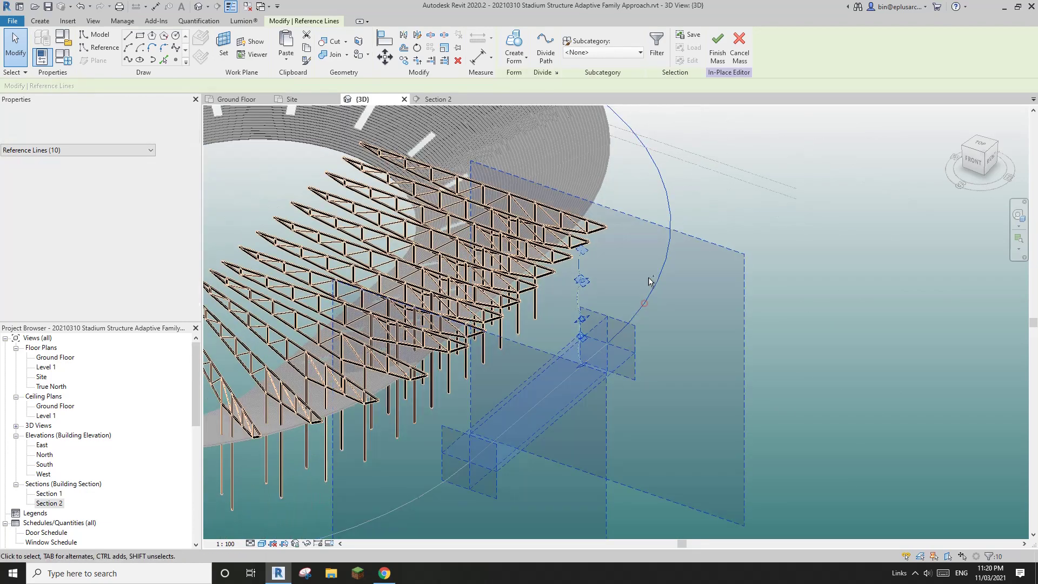
pyautogui.click(514, 43)
pyautogui.scroll(-4, 662, 301)
pyautogui.keyDown('shift'); pyautogui.moveTo(662, 301); pyautogui.dragTo(701, 290, button='middle'); pyautogui.keyUp('shift')
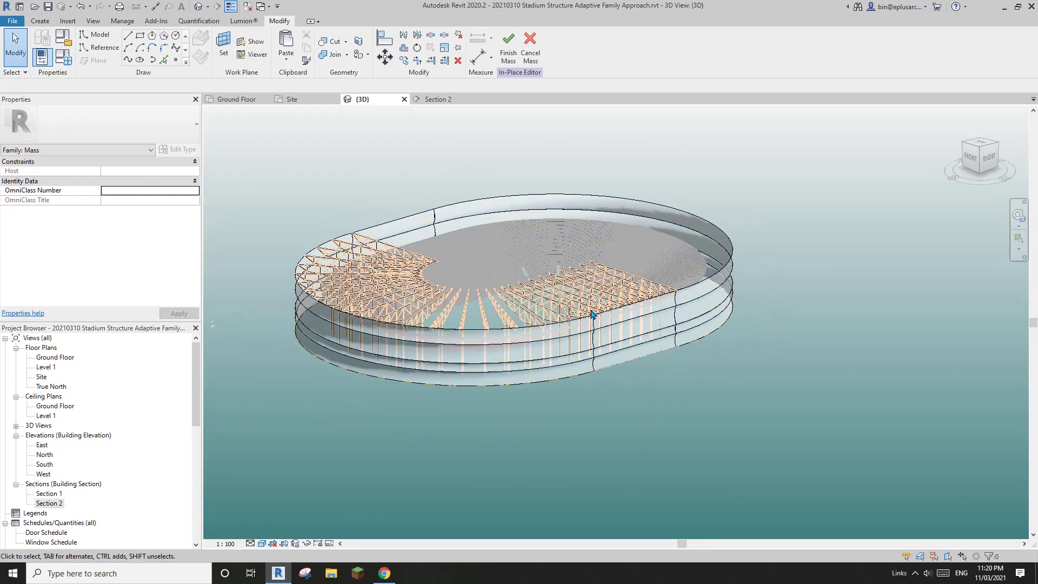
pyautogui.keyDown('shift'); pyautogui.moveTo(593, 315); pyautogui.dragTo(645, 289, button='middle'); pyautogui.keyUp('shift')
pyautogui.scroll(2, 648, 363)
pyautogui.scroll(4, 651, 281)
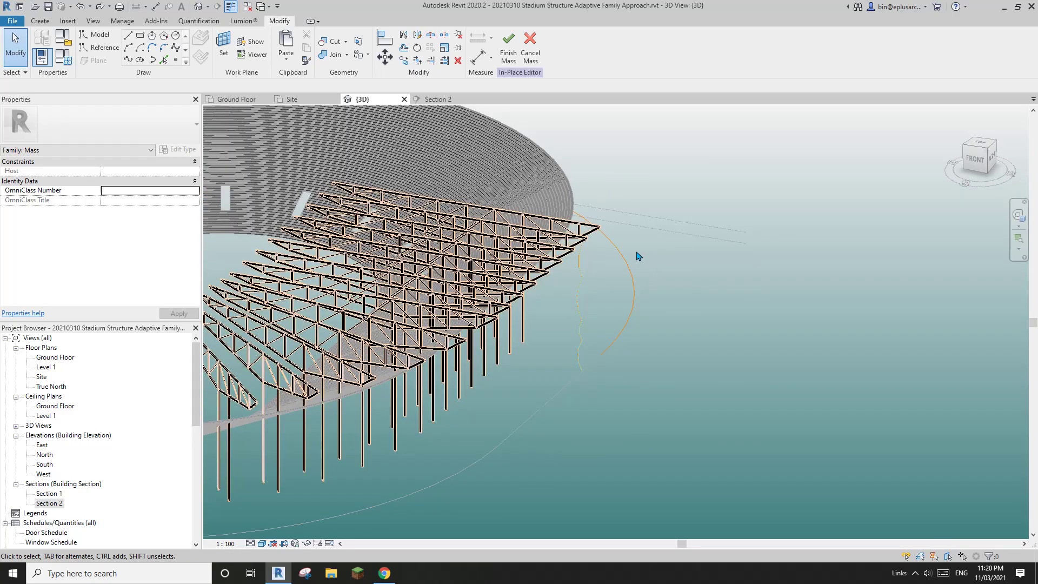
pyautogui.scroll(4, 586, 277)
pyautogui.scroll(3, 573, 248)
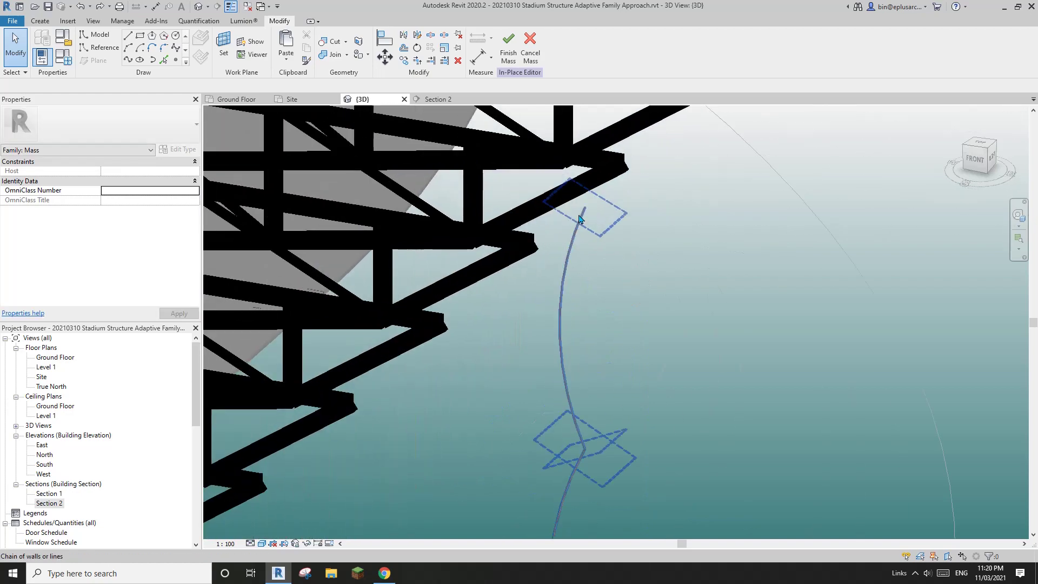
pyautogui.click(90, 38)
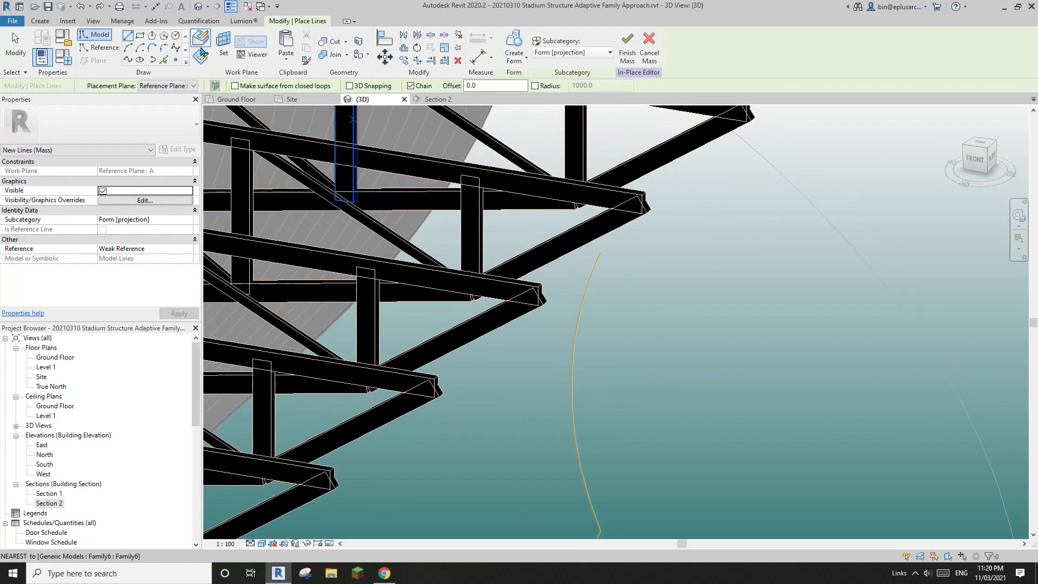
pyautogui.scroll(8, 535, 265)
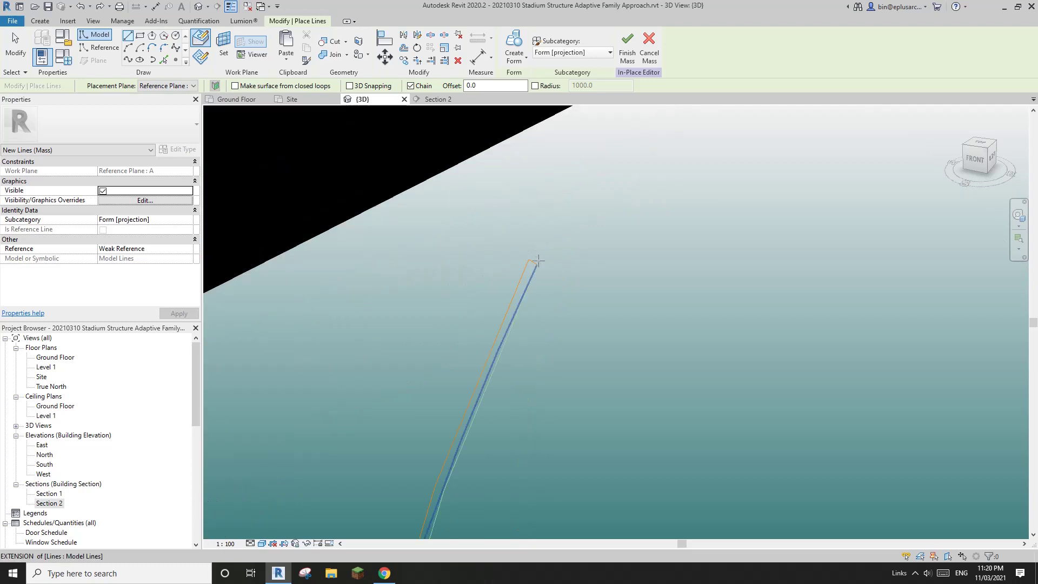
pyautogui.press('Escape')
pyautogui.press('Escape')
# - Delete the short reference line joining the upper ends of the two parallel arc profiles
pyautogui.click(528, 268)
pyautogui.press('Escape')
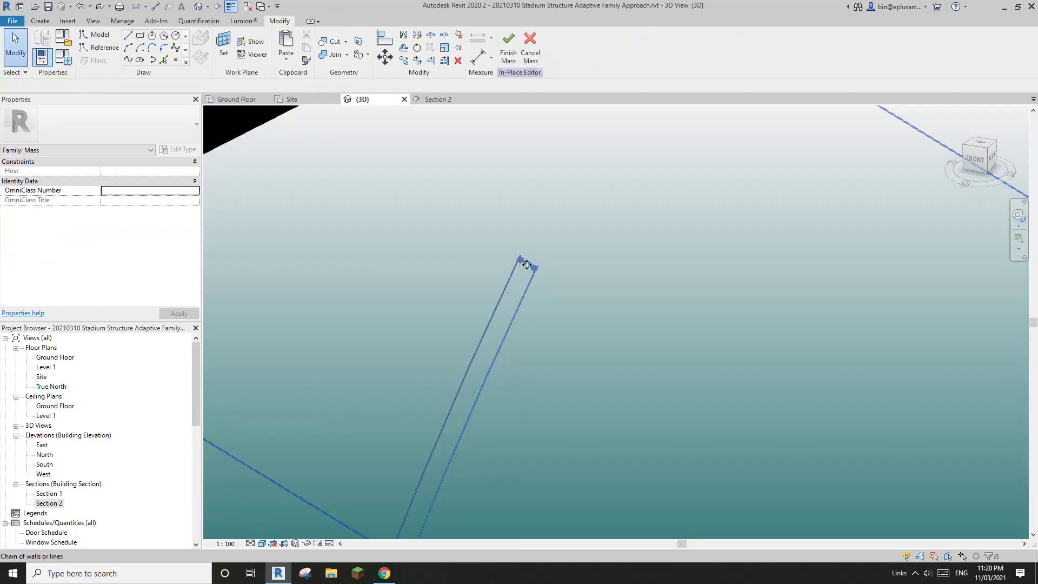
pyautogui.click(527, 269)
pyautogui.press('d')
pyautogui.press('e')
pyautogui.scroll(-2, 713, 300)
pyautogui.press('l')
pyautogui.press('i')
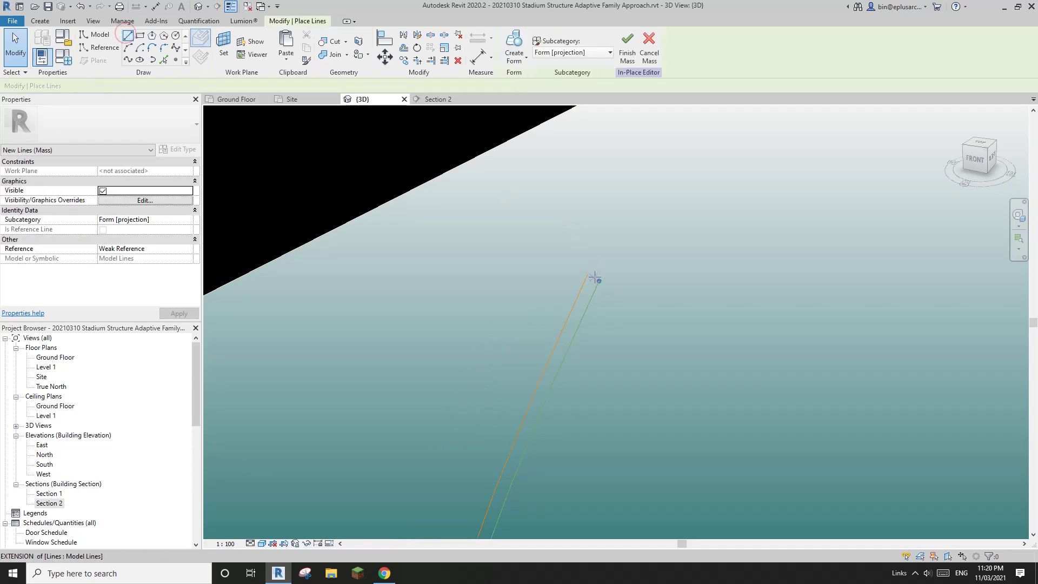
pyautogui.click(598, 281)
pyautogui.scroll(-3, 479, 260)
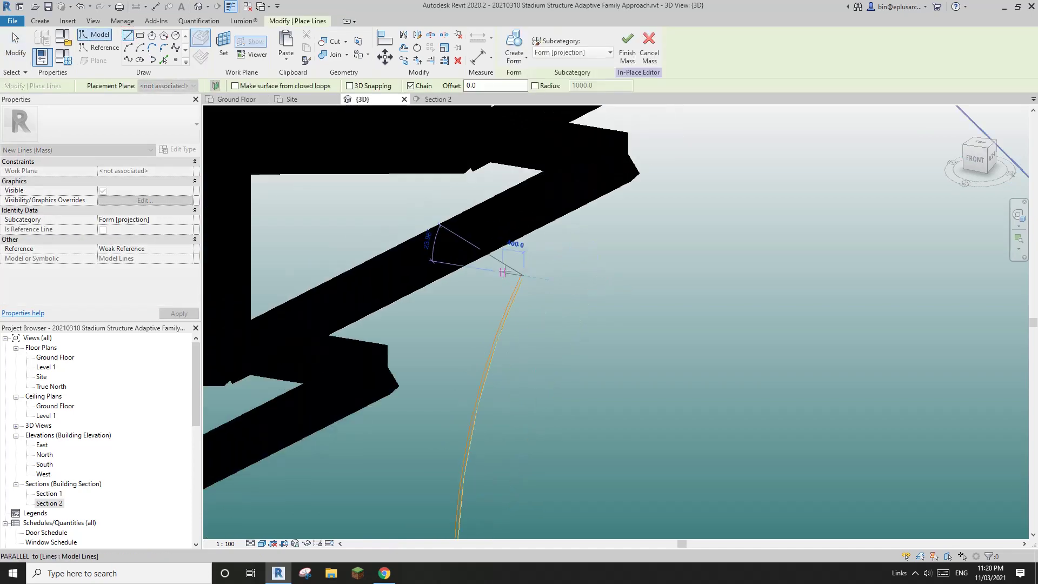
pyautogui.scroll(-4, 479, 266)
pyautogui.scroll(3, 738, 281)
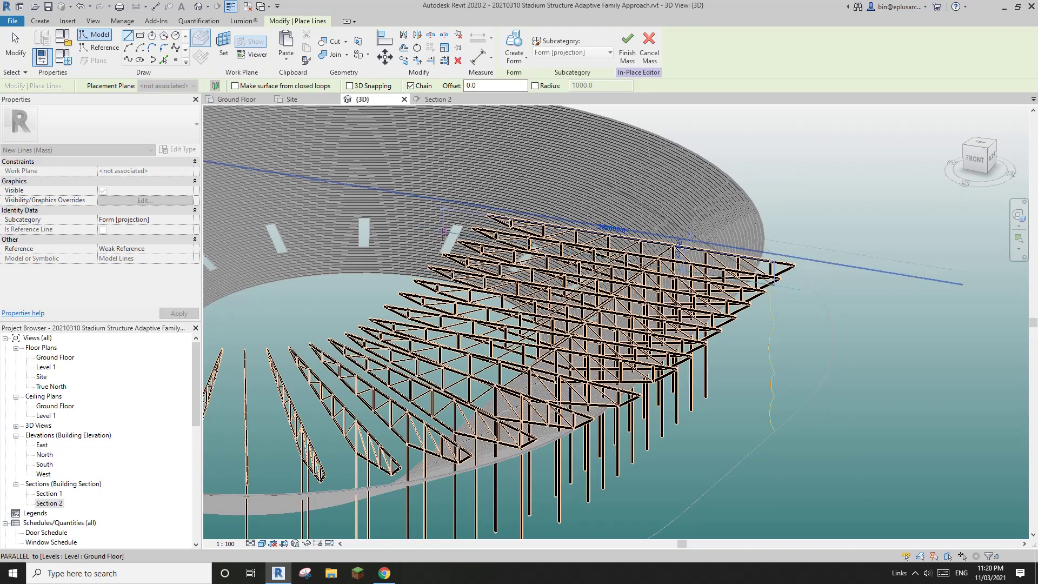
pyautogui.press('Escape')
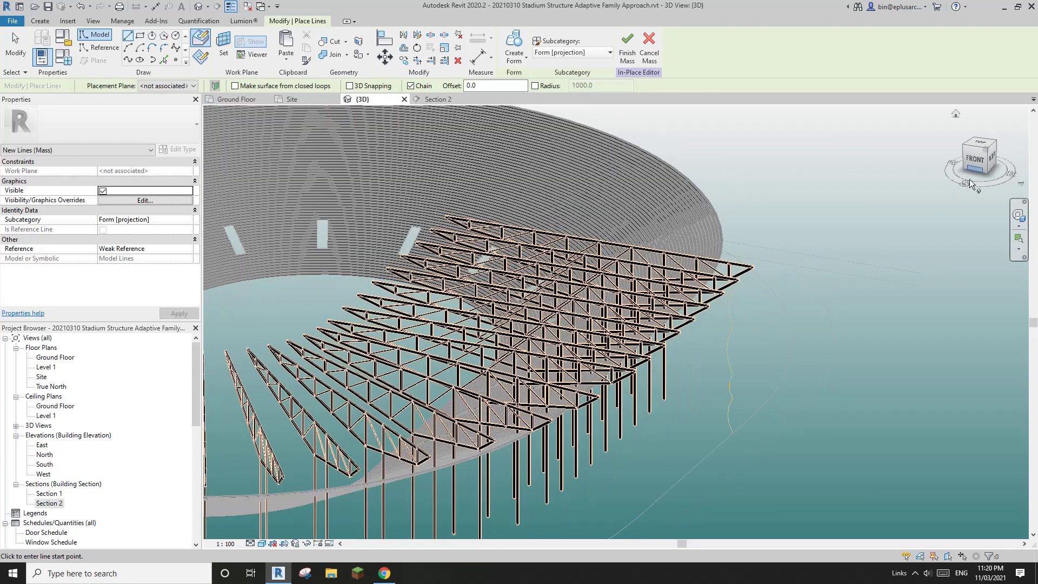
# - Orient the 3D view to Front, focused on the arc profiles' upper ends at the outer tip of the roof truss
pyautogui.click(977, 159)
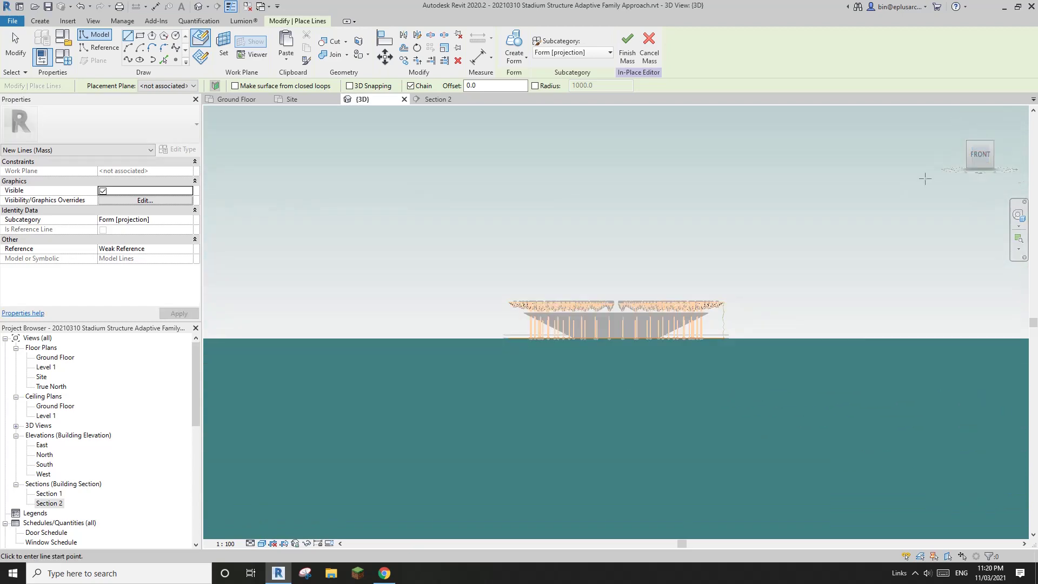
pyautogui.scroll(10, 694, 323)
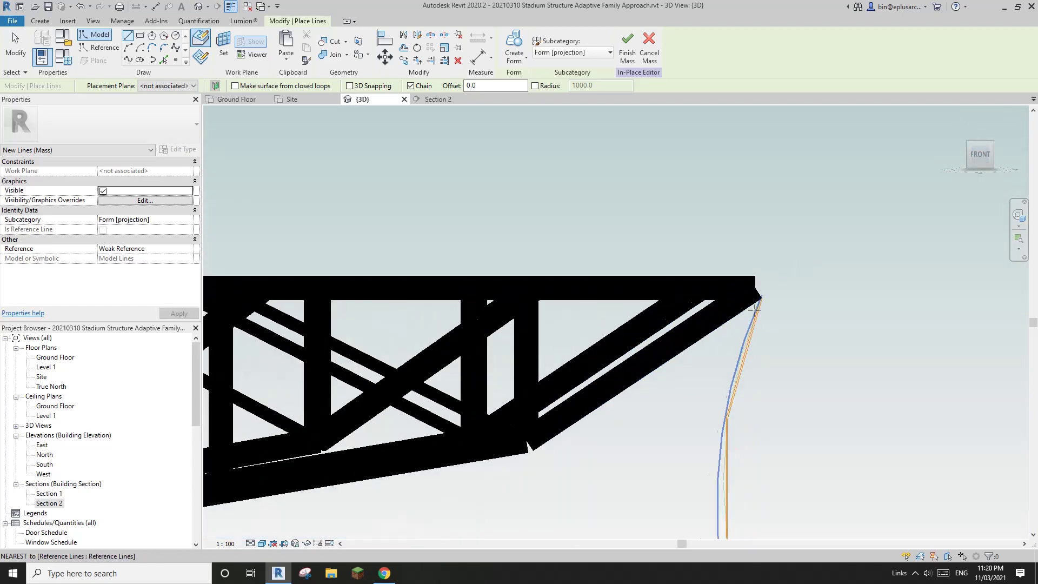
pyautogui.scroll(2, 770, 291)
pyautogui.scroll(-1, 769, 290)
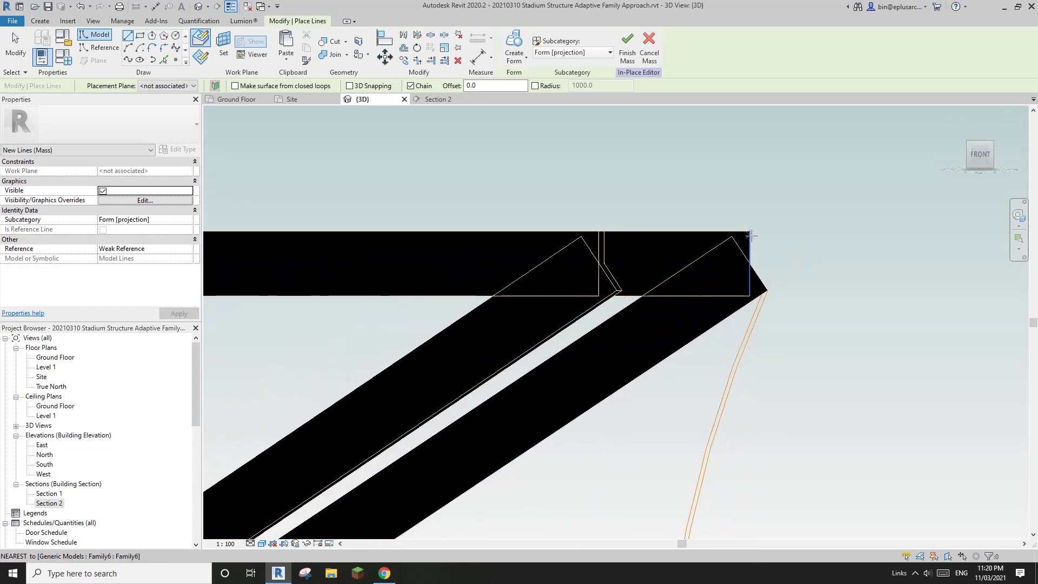
pyautogui.click(767, 290)
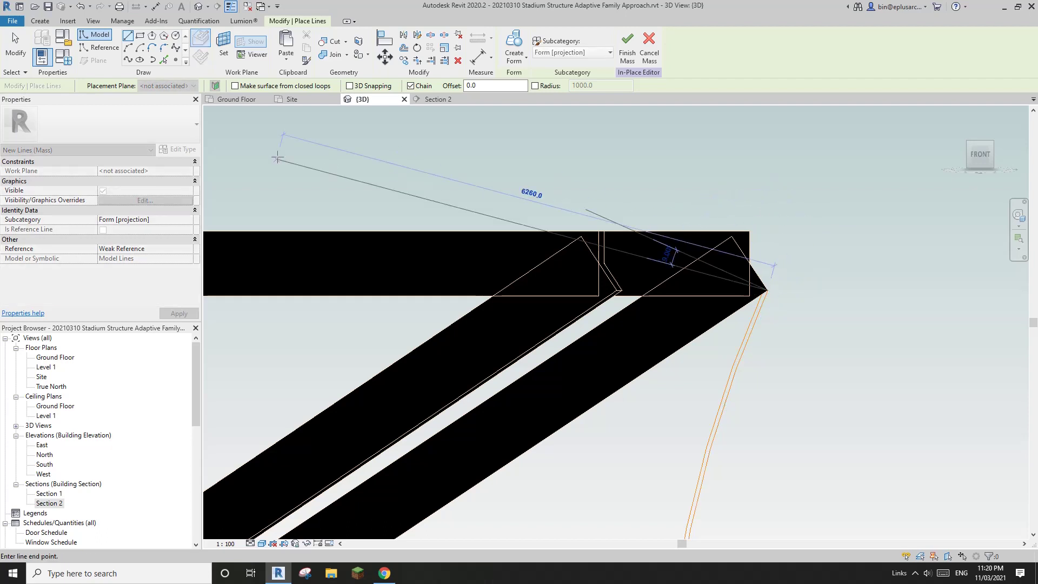
pyautogui.moveTo(779, 220); pyautogui.dragTo(706, 243, button='middle')
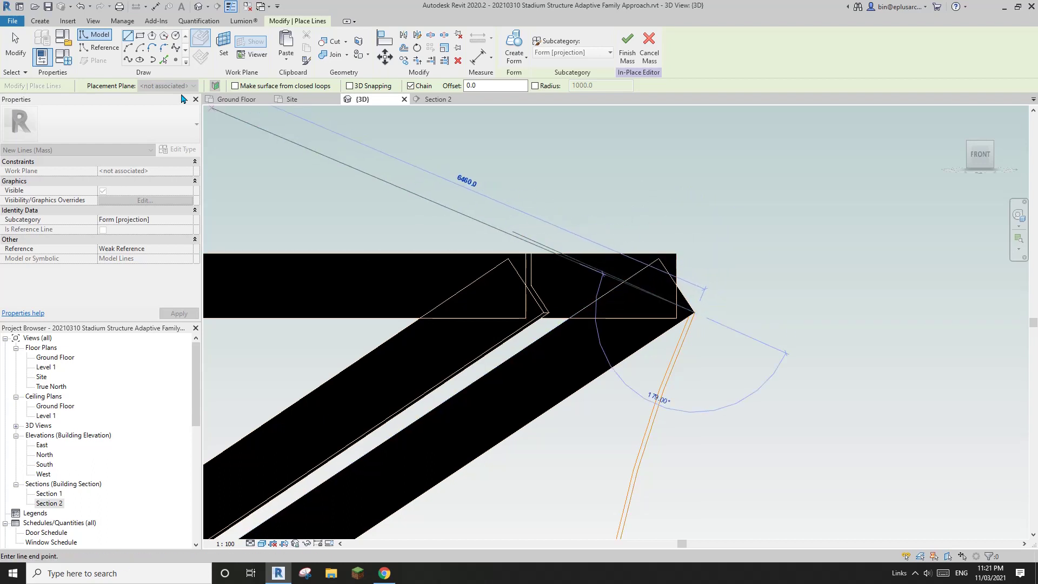
pyautogui.press('Escape')
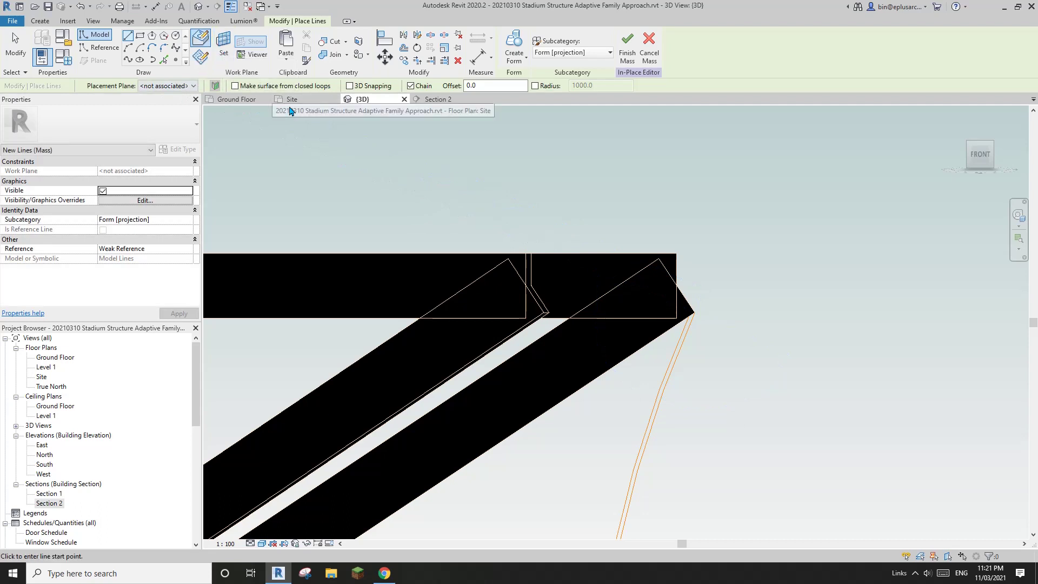
# - Set the work plane for the new profile lines to Reference Plane : A
pyautogui.moveTo(554, 208); pyautogui.dragTo(543, 210, button='middle')
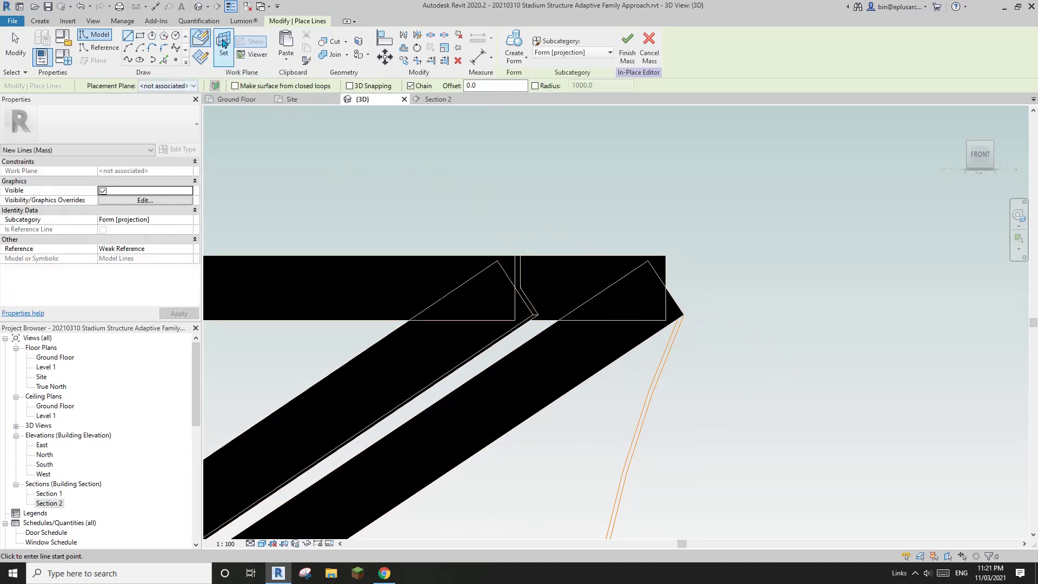
pyautogui.press('Escape')
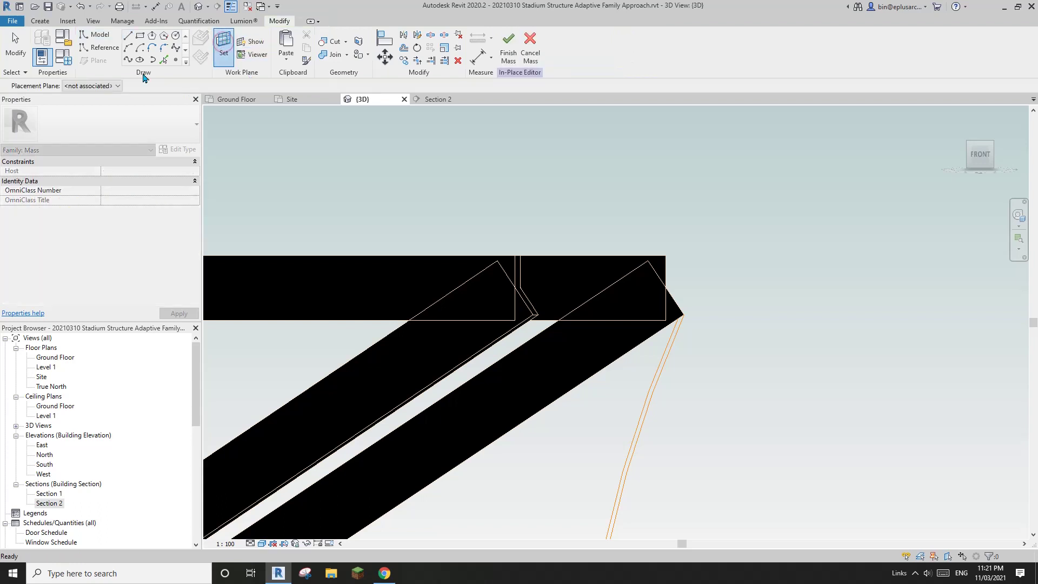
pyautogui.click(105, 87)
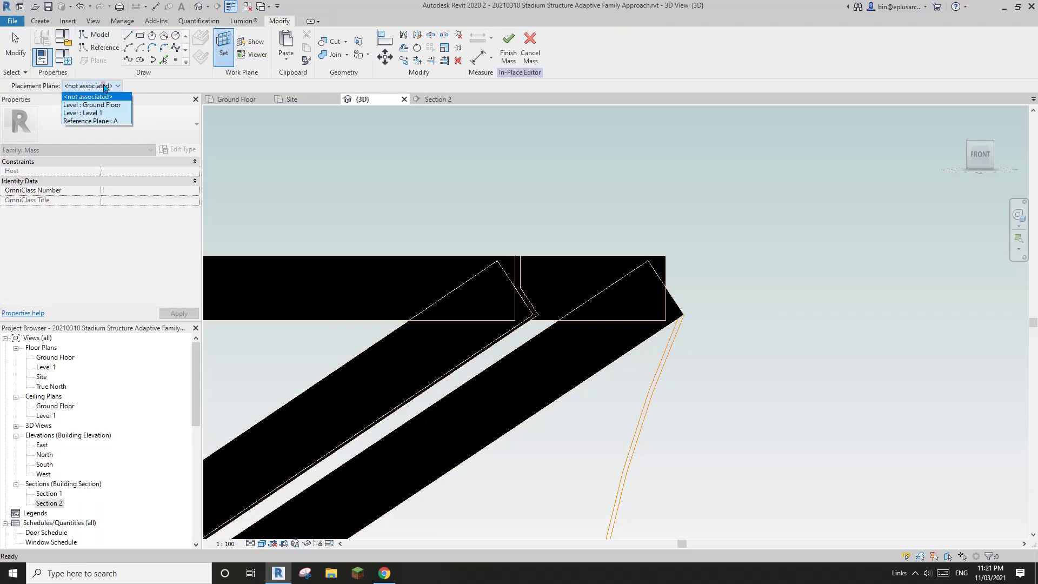
pyautogui.click(105, 121)
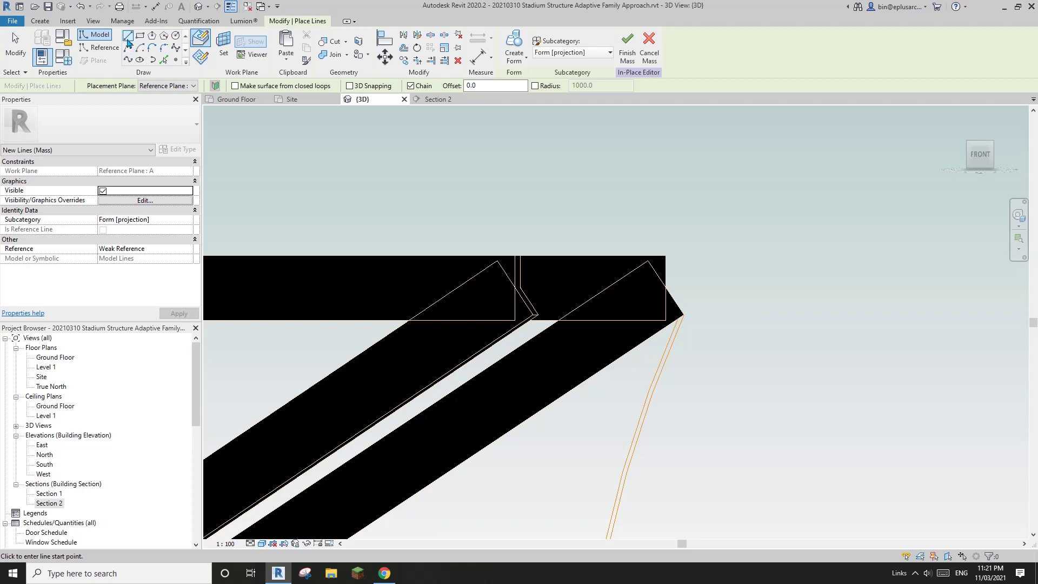
# - Draw chained reference lines from the arc profile's upper end: 800 straight up, then horizontally inward along the top of the roof trusses
pyautogui.click(97, 48)
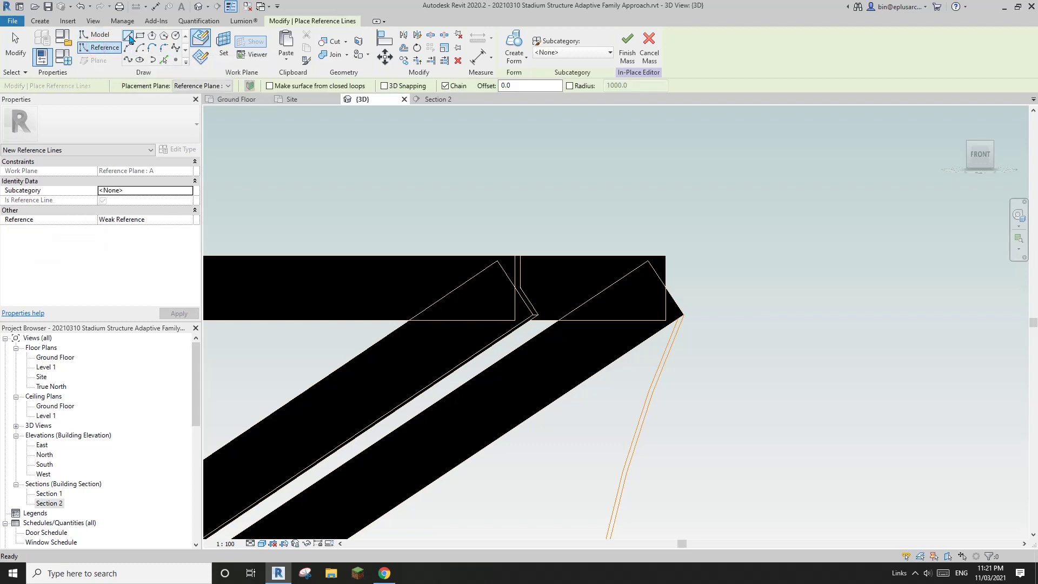
pyautogui.click(685, 313)
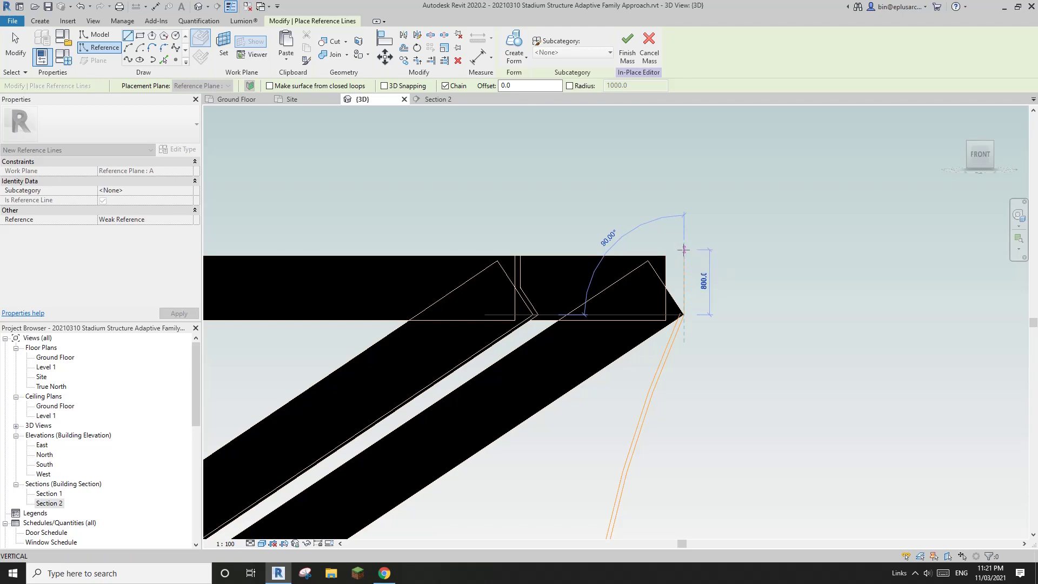
pyautogui.click(684, 249)
pyautogui.scroll(-7, 542, 250)
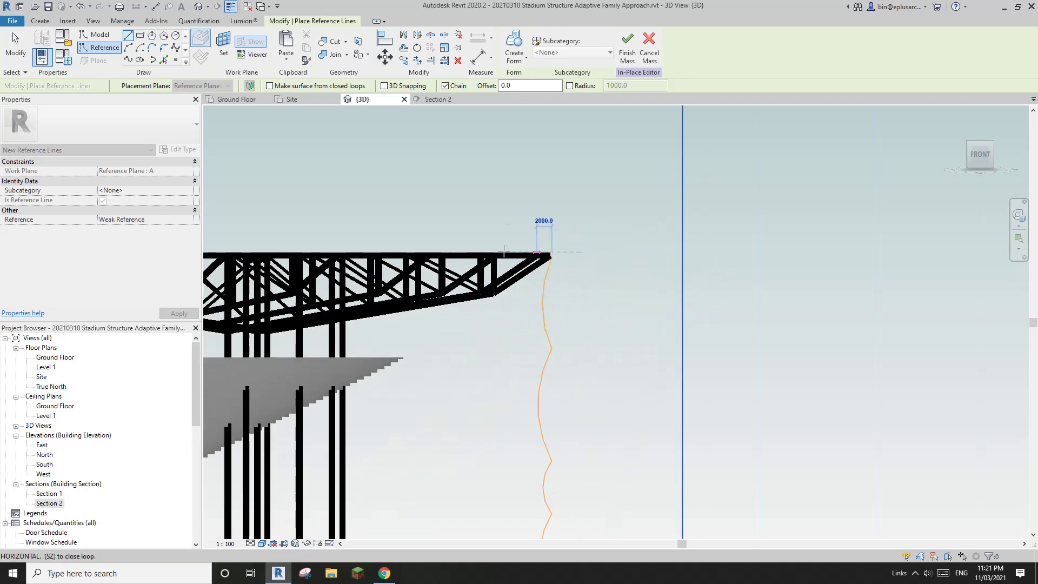
pyautogui.moveTo(227, 250); pyautogui.dragTo(599, 247, button='middle')
pyautogui.scroll(5, 723, 250)
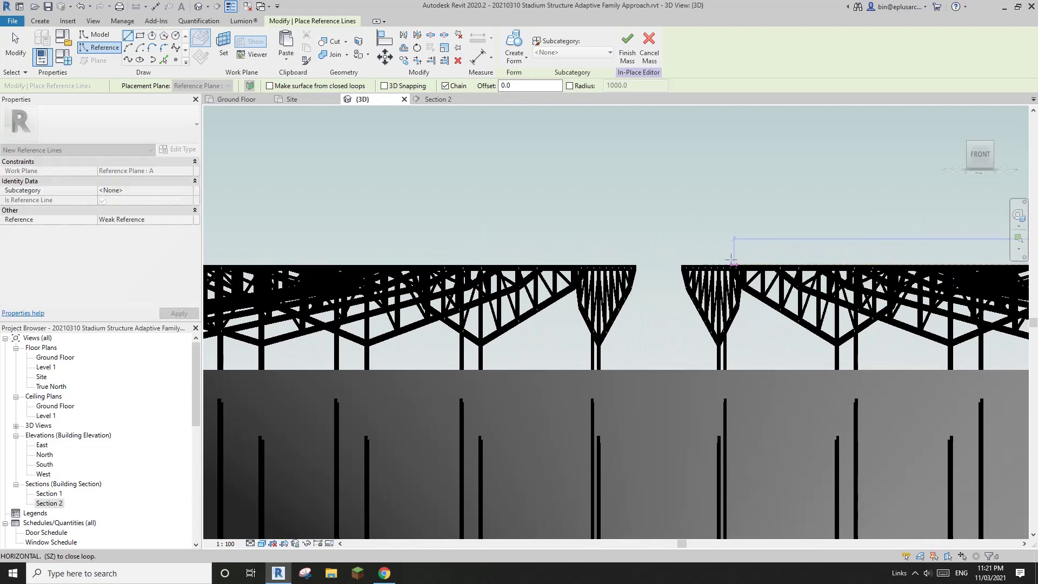
pyautogui.moveTo(783, 257); pyautogui.dragTo(617, 215, button='middle')
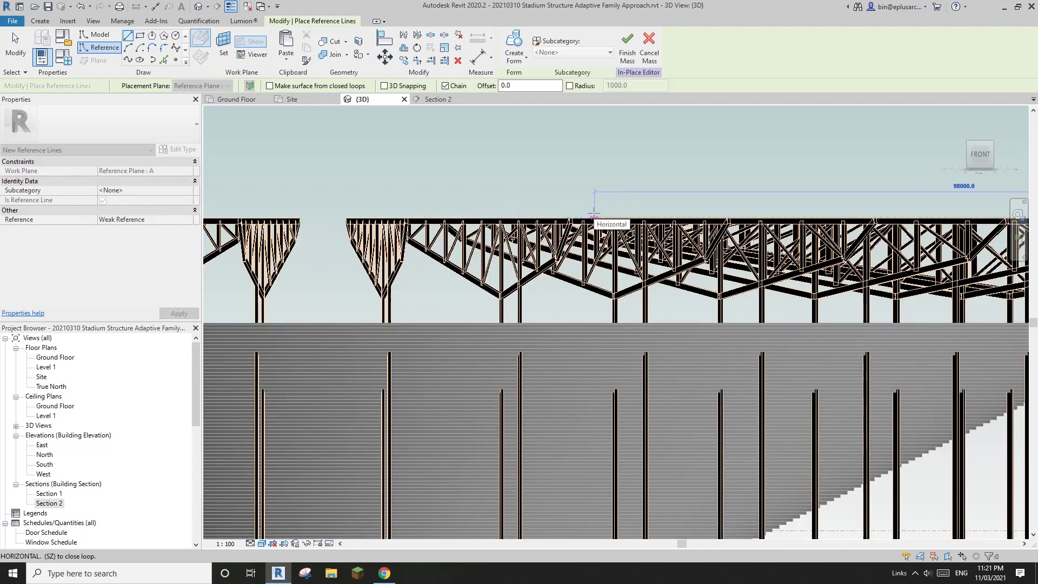
pyautogui.scroll(2, 554, 212)
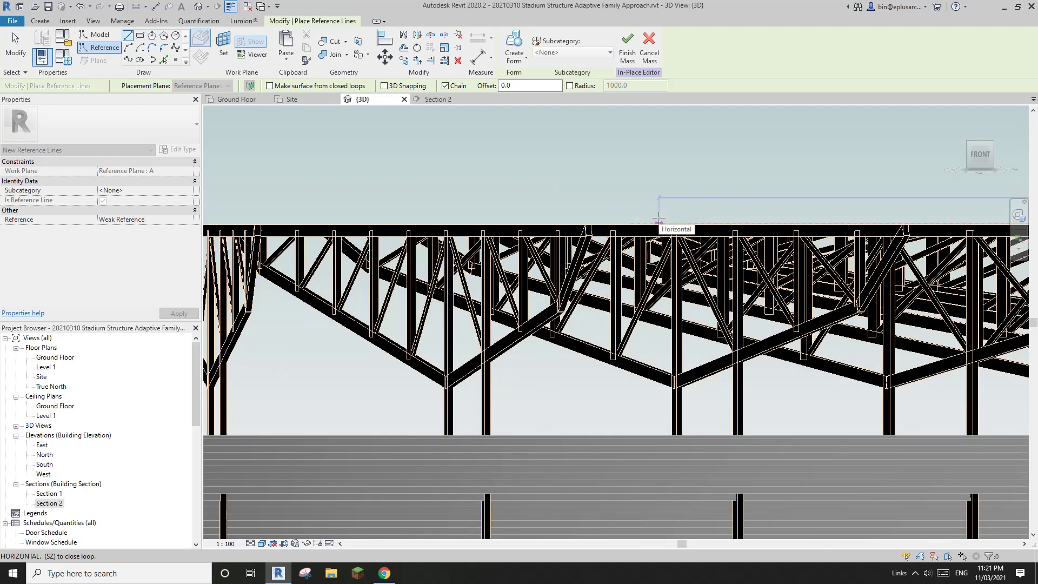
pyautogui.click(659, 219)
pyautogui.press('Escape')
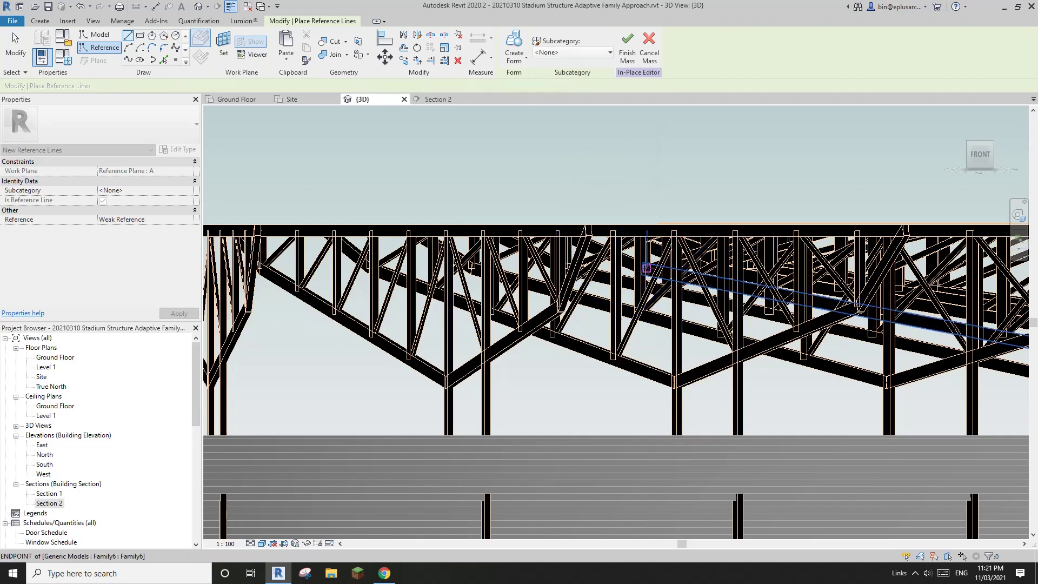
# - Shorten the upper horizontal reference line by moving its free inner end back to the tip of the roof truss
pyautogui.scroll(-4, 646, 268)
pyautogui.moveTo(697, 267)
pyautogui.keyDown('shift'); pyautogui.mouseDown(button='middle')
pyautogui.moveTo(712, 295)
pyautogui.moveTo(697, 287)
pyautogui.mouseUp(button='middle'); pyautogui.keyUp('shift')
pyautogui.scroll(10, 574, 226)
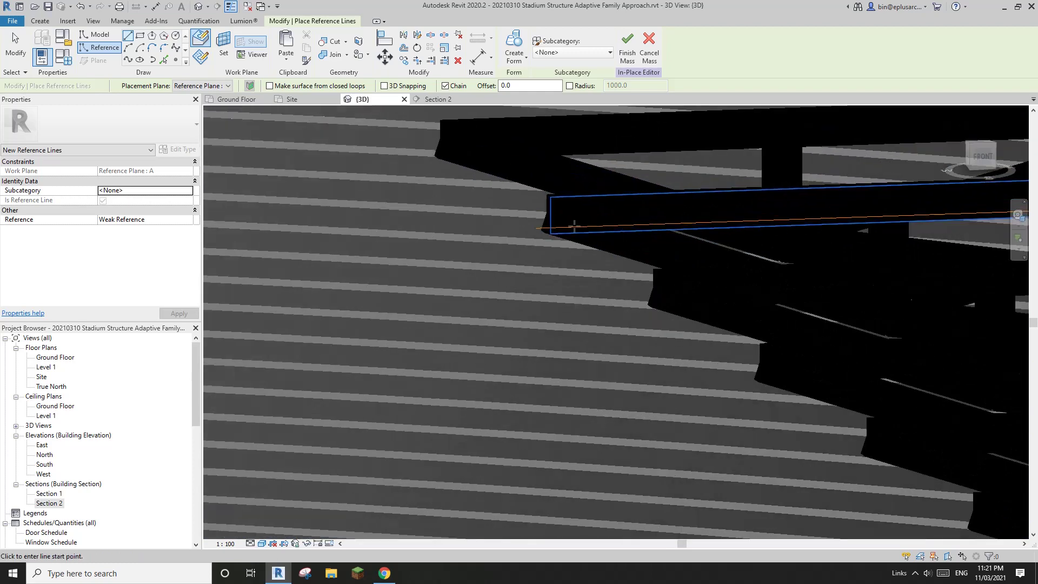
pyautogui.press('Escape')
pyautogui.click(568, 254)
pyautogui.scroll(1, 569, 254)
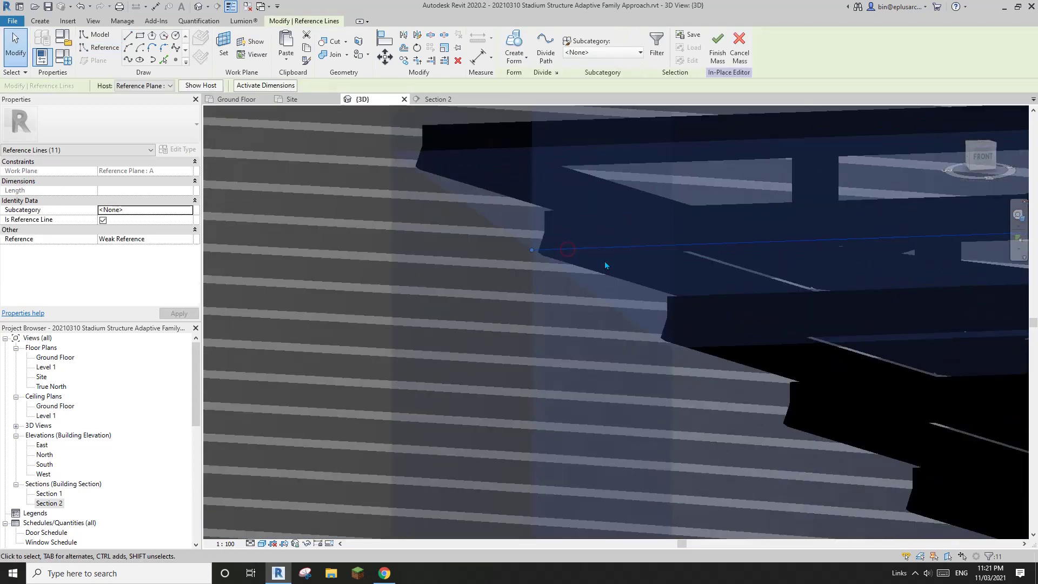
pyautogui.keyDown('shift'); pyautogui.moveTo(605, 264); pyautogui.dragTo(575, 266, button='middle'); pyautogui.keyUp('shift')
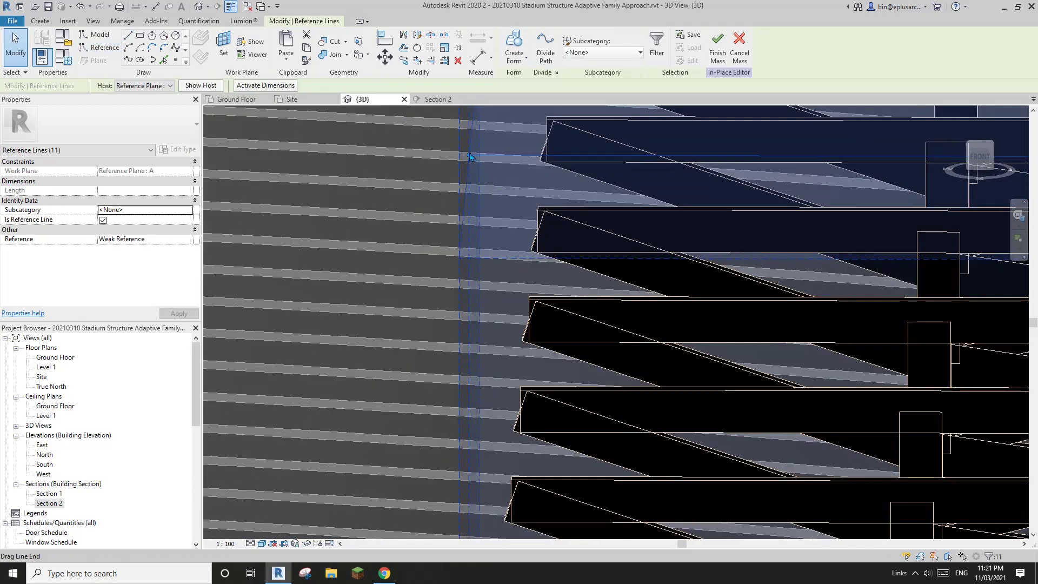
pyautogui.moveTo(469, 155); pyautogui.dragTo(533, 149)
pyautogui.press('Escape')
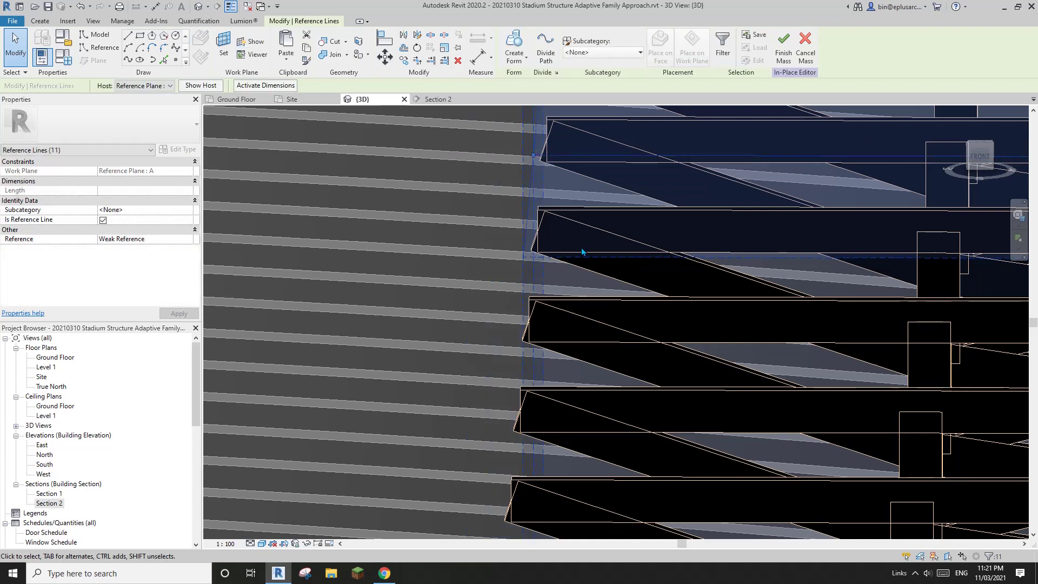
# - Create a second horizontal reference line on Reference Plane : A by picking the upper edge of the roof truss's top chord
pyautogui.scroll(-2, 582, 252)
pyautogui.moveTo(582, 252)
pyautogui.keyDown('shift'); pyautogui.mouseDown(button='middle')
pyautogui.moveTo(598, 243)
pyautogui.moveTo(579, 233)
pyautogui.mouseUp(button='middle'); pyautogui.keyUp('shift')
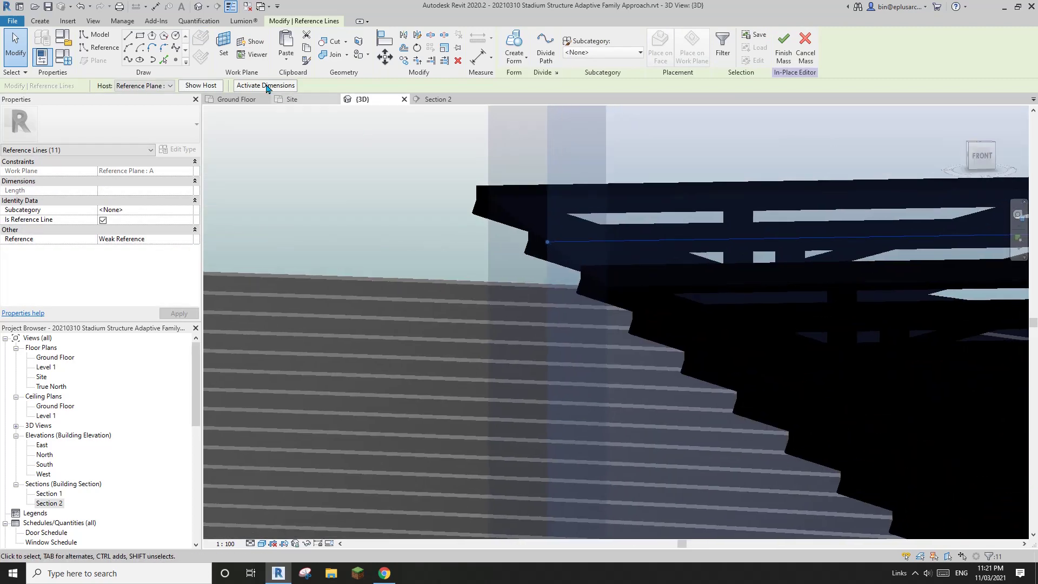
pyautogui.click(120, 51)
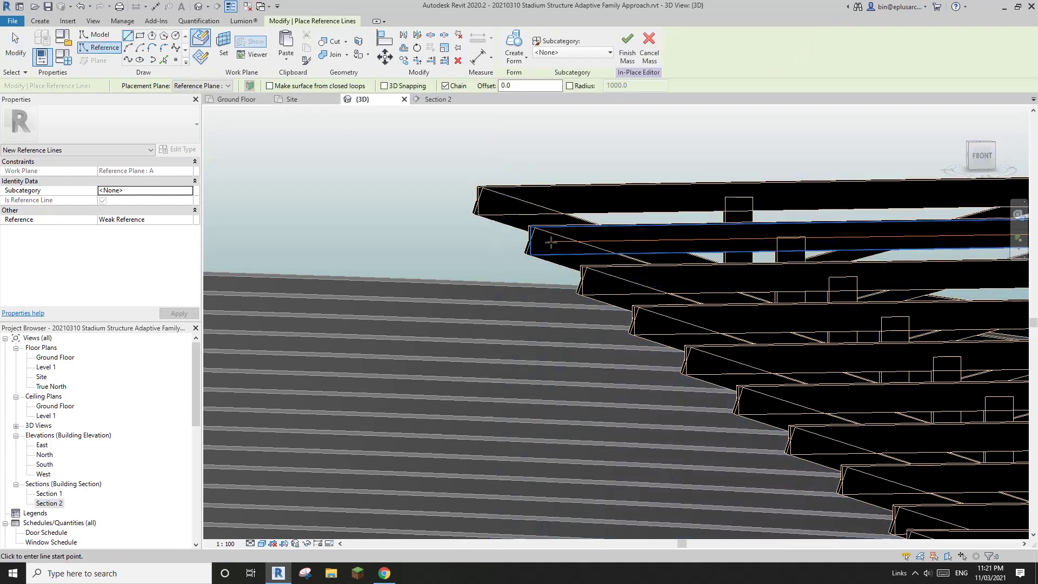
pyautogui.moveTo(587, 248); pyautogui.dragTo(574, 254, button='middle')
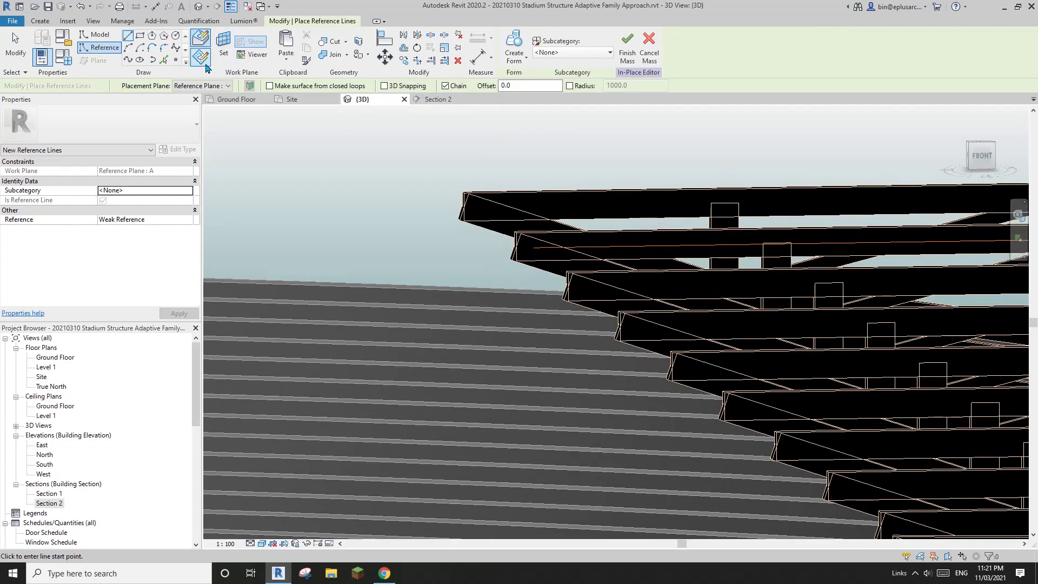
pyautogui.click(167, 60)
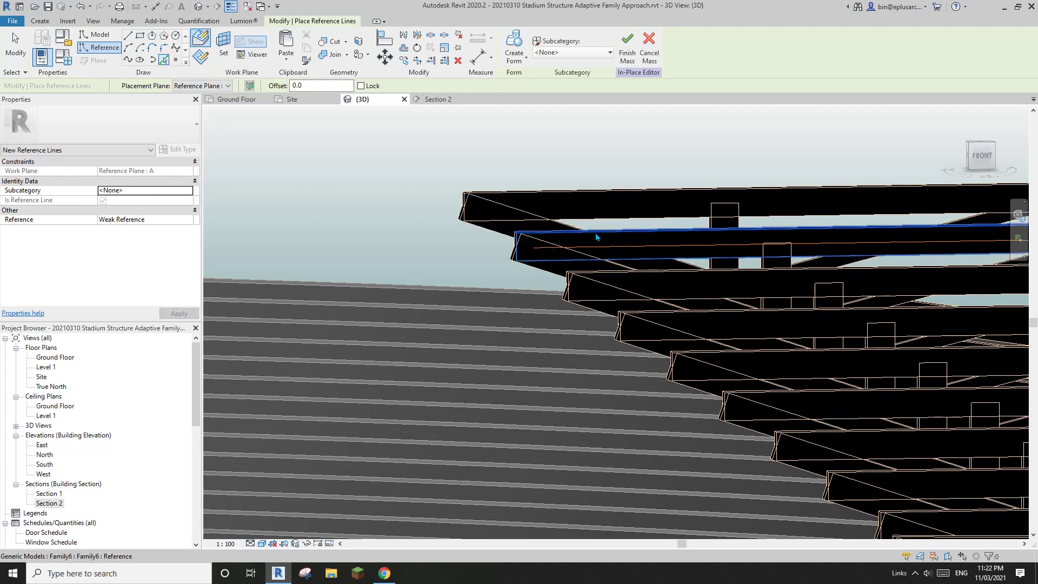
pyautogui.scroll(2, 594, 234)
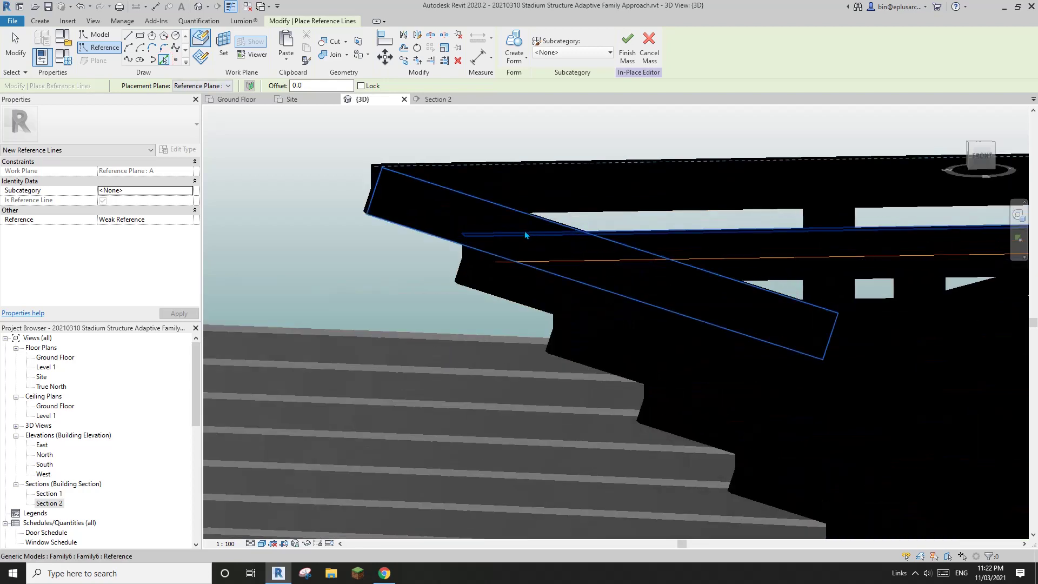
pyautogui.click(677, 233)
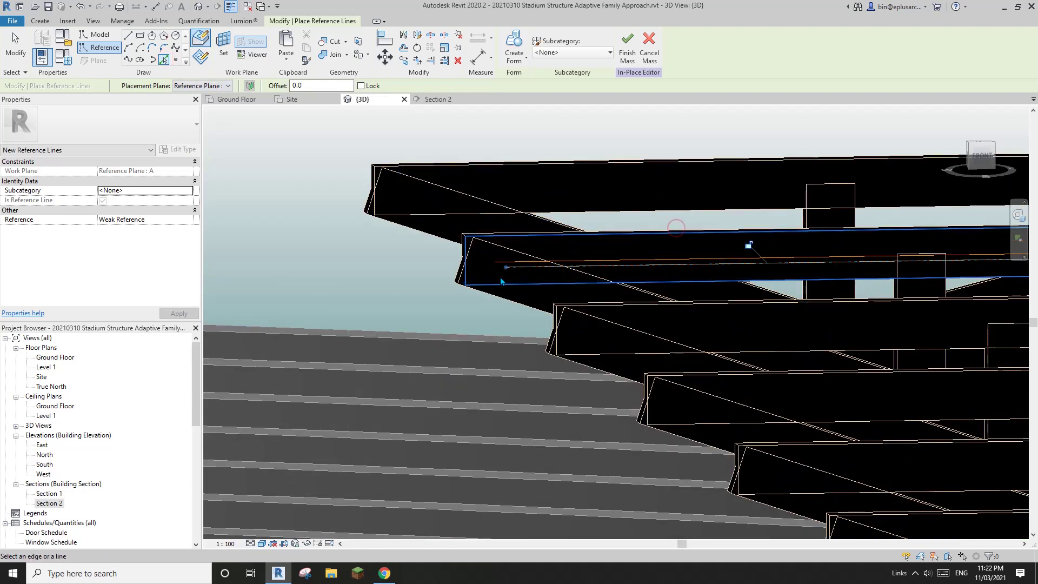
pyautogui.scroll(3, 508, 270)
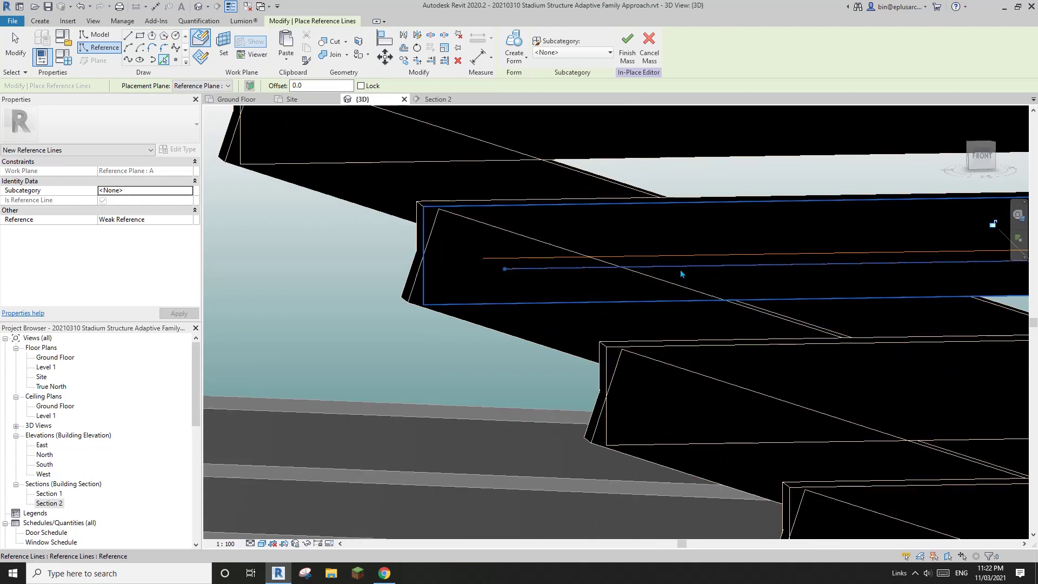
pyautogui.moveTo(680, 271); pyautogui.dragTo(664, 284, button='middle')
pyautogui.click(128, 36)
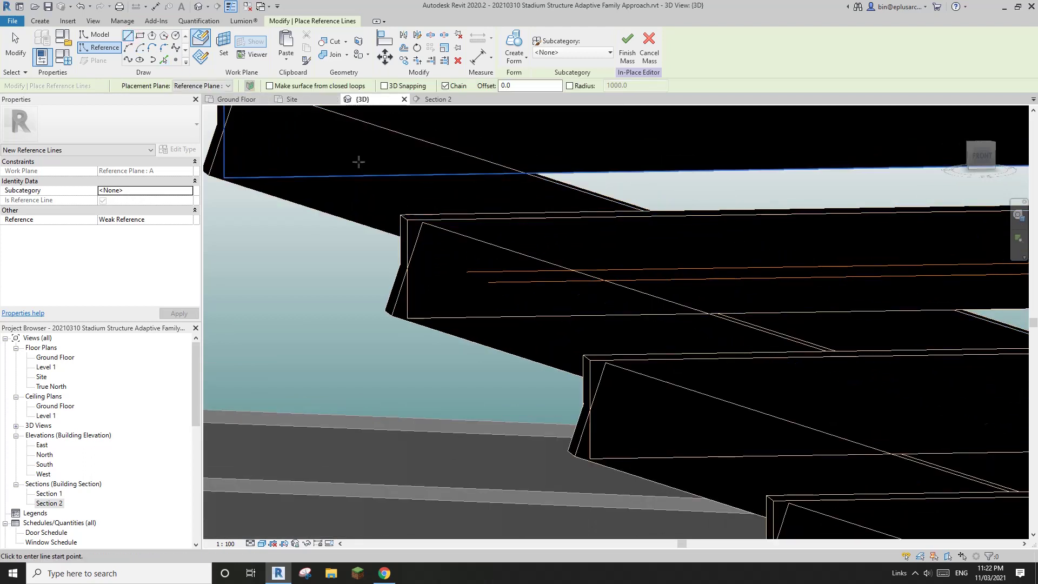
pyautogui.click(164, 59)
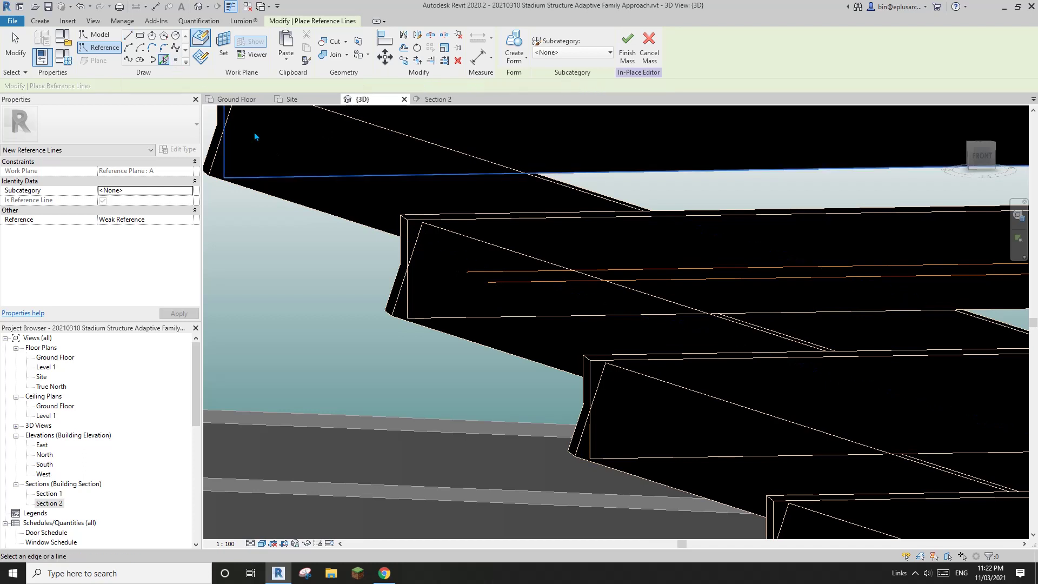
pyautogui.click(408, 242)
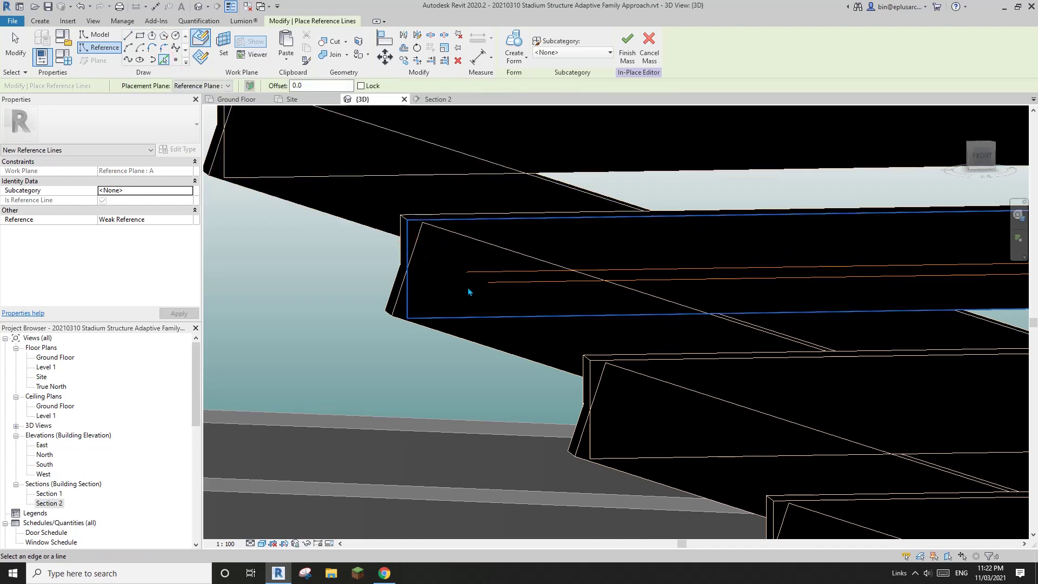
pyautogui.press('Escape')
pyautogui.press('Escape')
pyautogui.press('r')
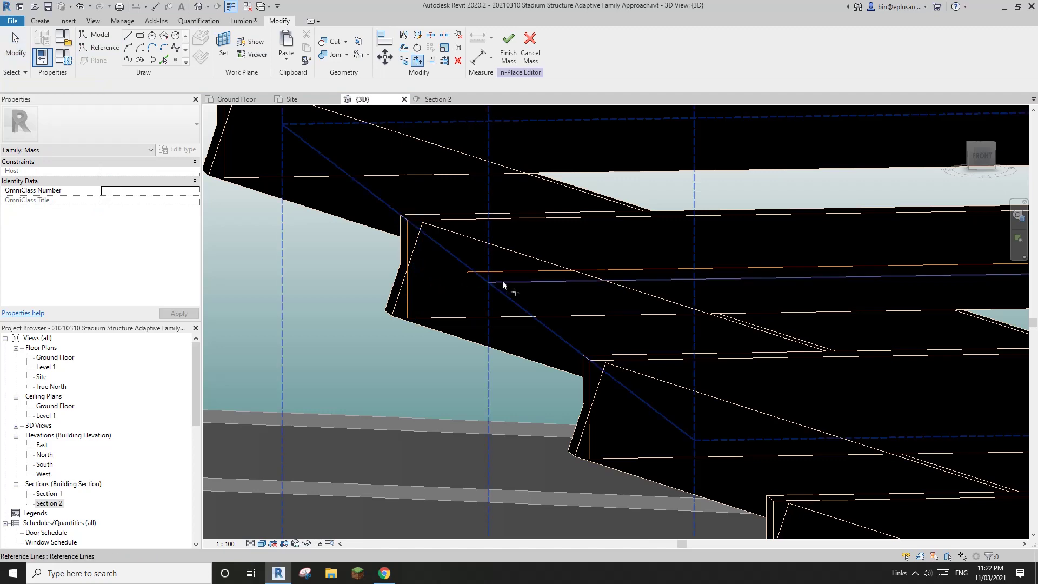
pyautogui.click(512, 282)
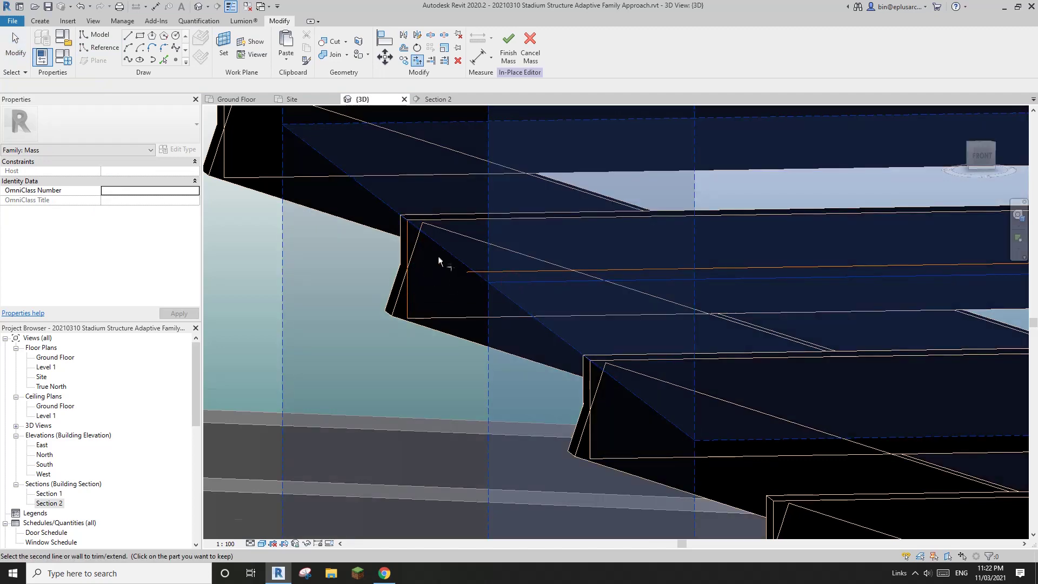
pyautogui.press('Escape')
pyautogui.press('Escape')
pyautogui.scroll(-5, 439, 261)
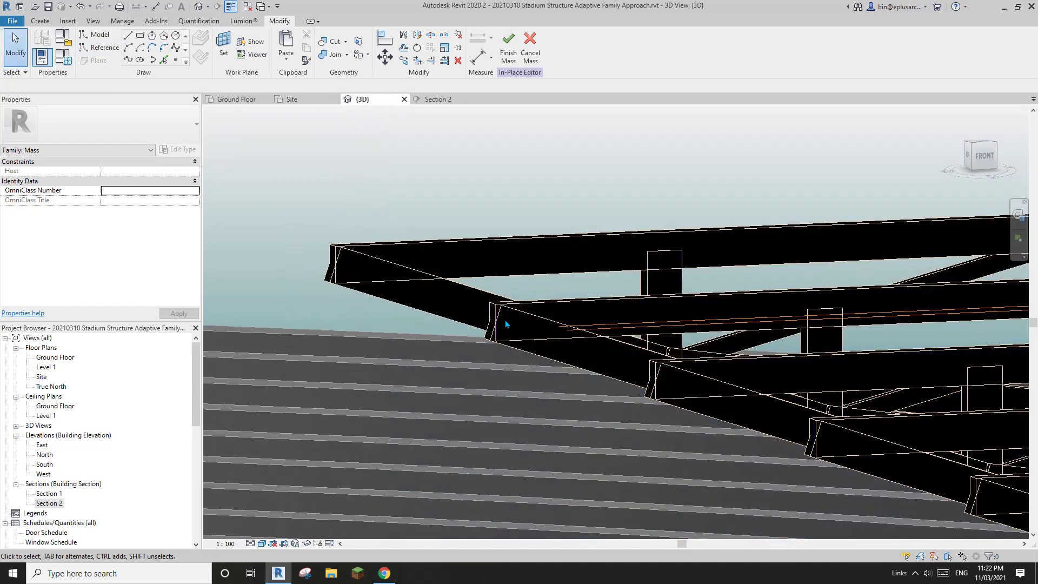
pyautogui.click(496, 322)
pyautogui.press('Escape')
# - Try drawing on the unassociated work plane with a reference line picked from the truss tip's vertical edge, and delete that line
pyautogui.moveTo(498, 317)
pyautogui.keyDown('shift'); pyautogui.mouseDown(button='middle')
pyautogui.moveTo(505, 311)
pyautogui.moveTo(490, 313)
pyautogui.mouseUp(button='middle'); pyautogui.keyUp('shift')
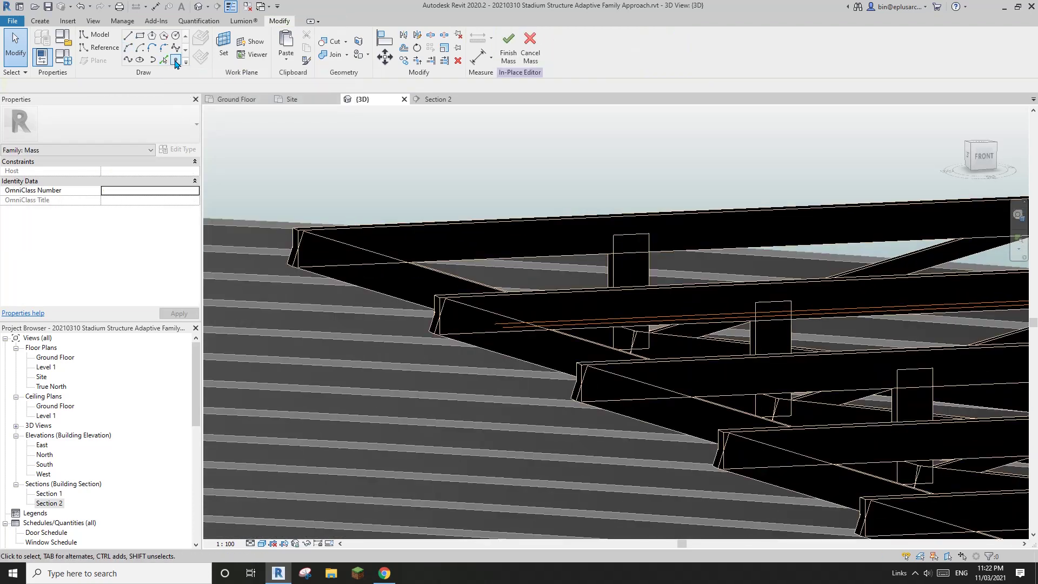
pyautogui.click(101, 49)
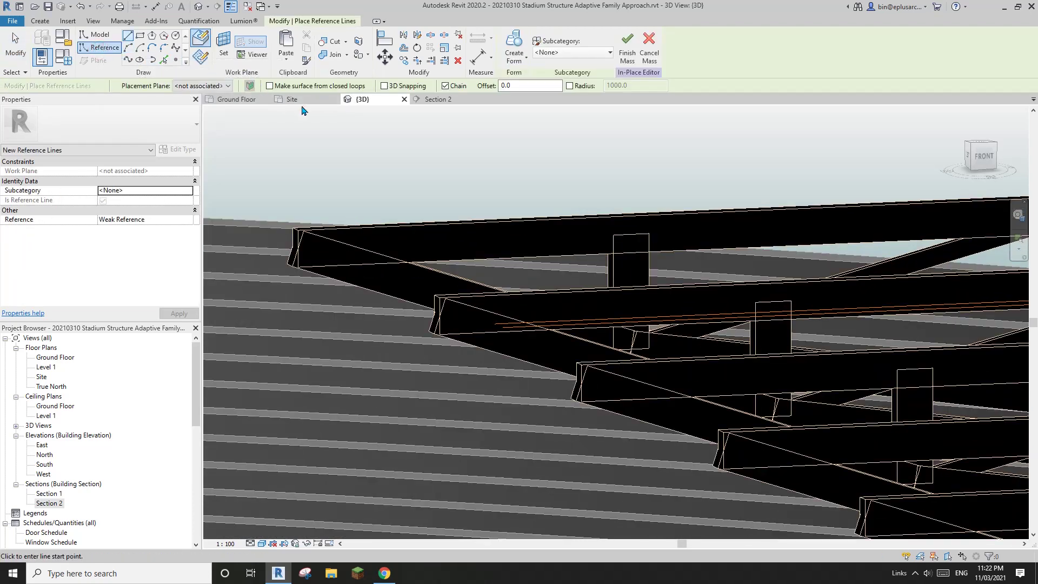
pyautogui.moveTo(385, 142); pyautogui.dragTo(384, 150, button='middle')
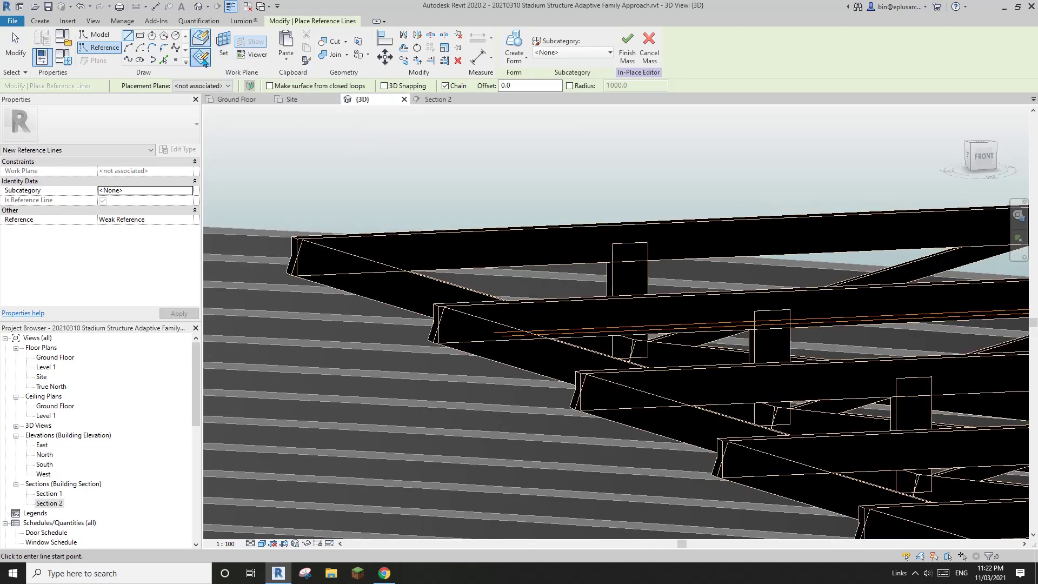
pyautogui.moveTo(378, 169); pyautogui.dragTo(393, 171, button='middle')
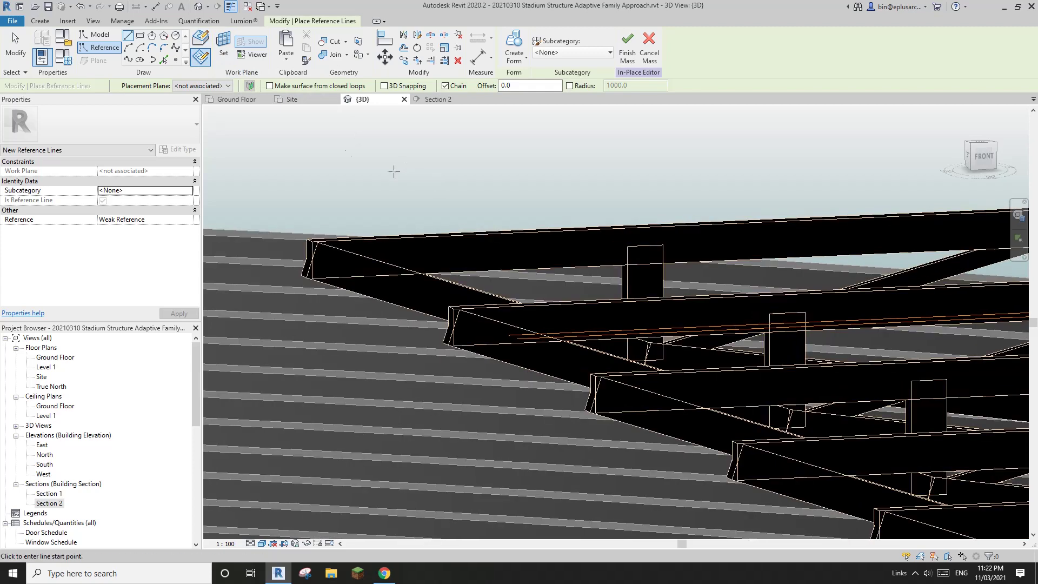
pyautogui.click(201, 57)
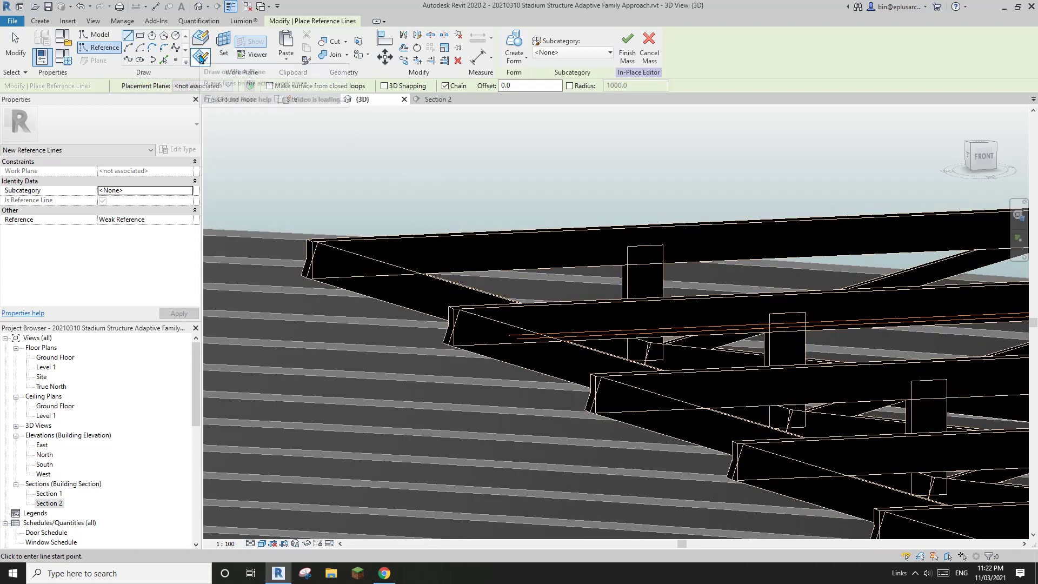
pyautogui.click(165, 60)
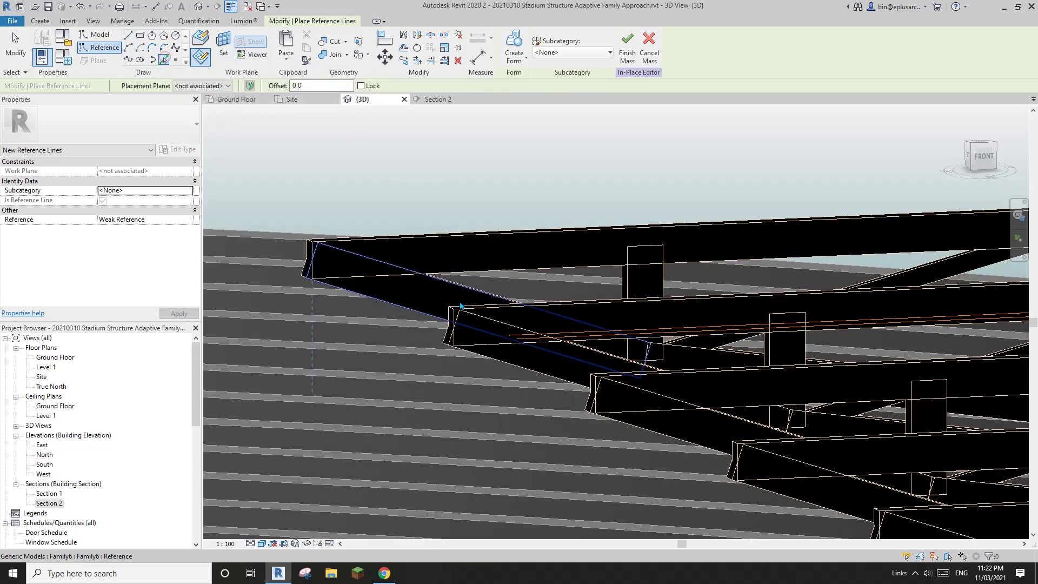
pyautogui.click(453, 331)
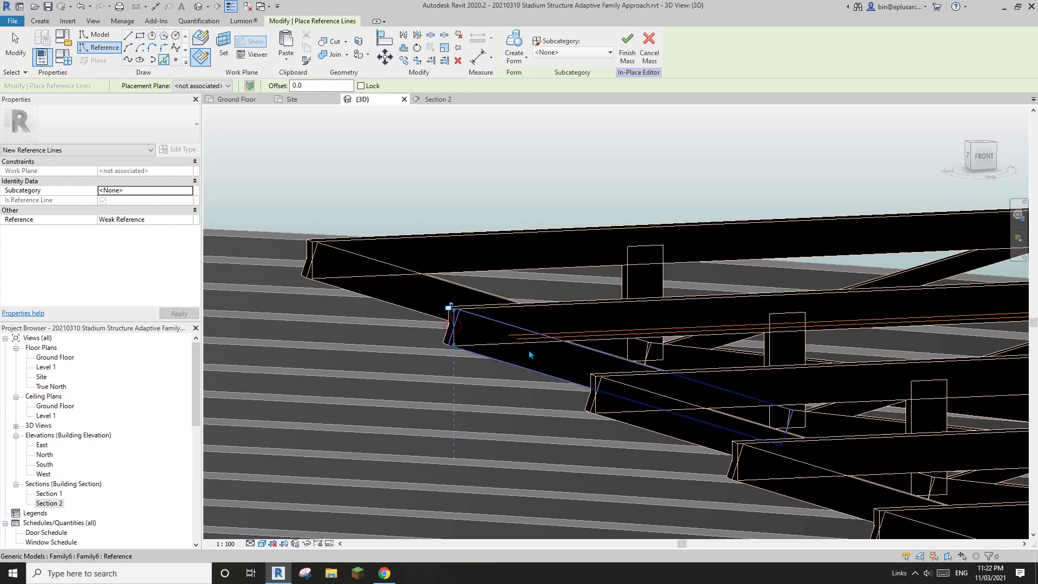
pyautogui.moveTo(530, 355); pyautogui.dragTo(522, 356, button='middle')
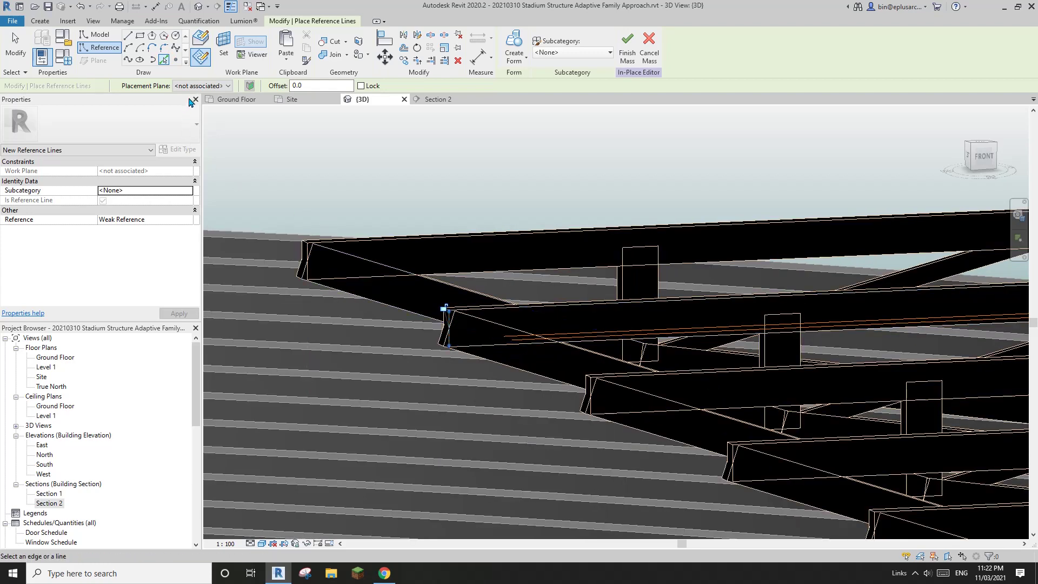
pyautogui.press('Escape')
pyautogui.click(450, 322)
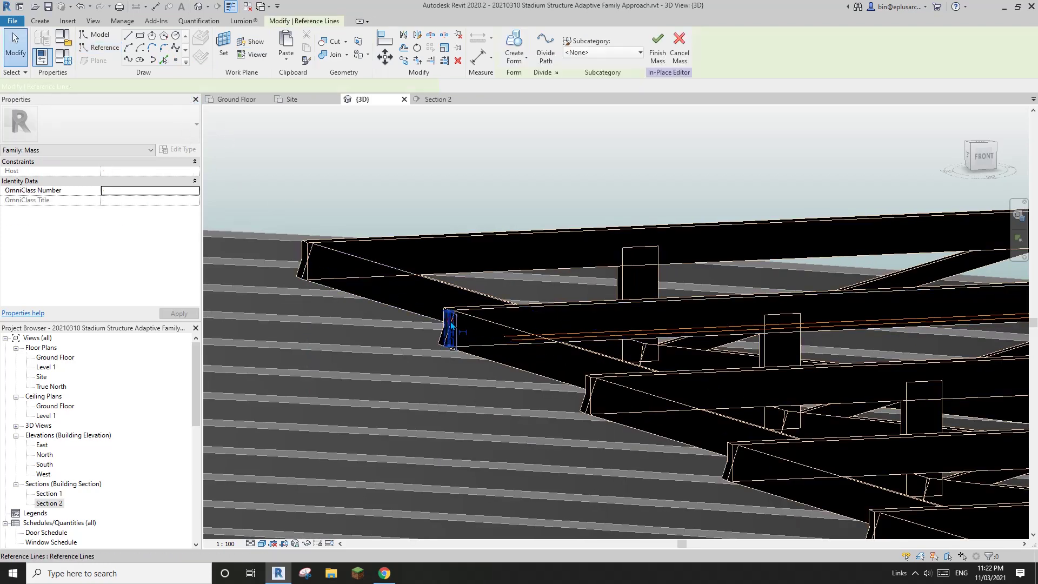
pyautogui.press('Delete')
# - Set the work plane to Reference Plane : A and create a reference line by picking the vertical edge at the truss tip
pyautogui.click(96, 48)
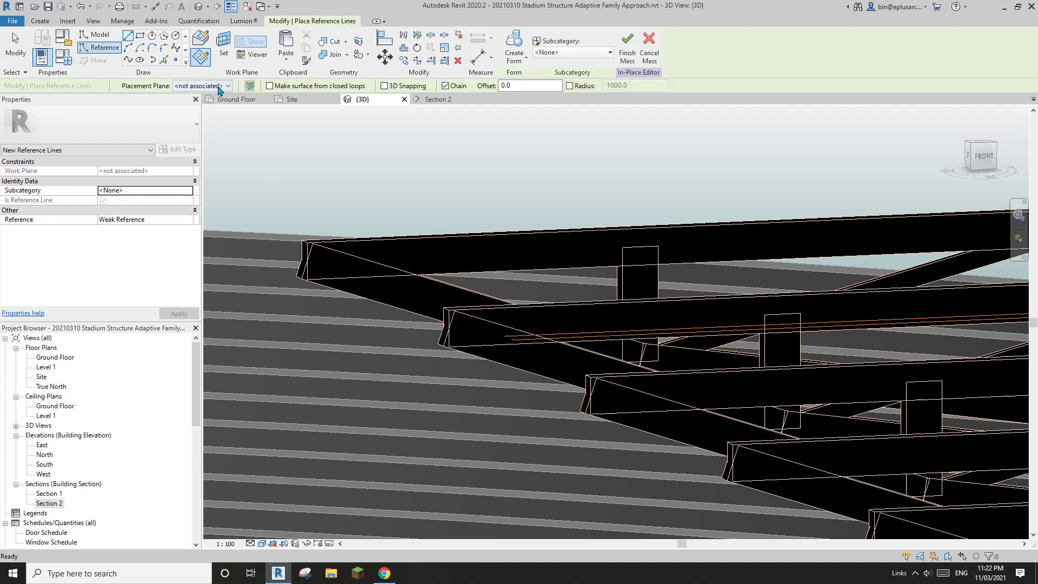
pyautogui.click(224, 51)
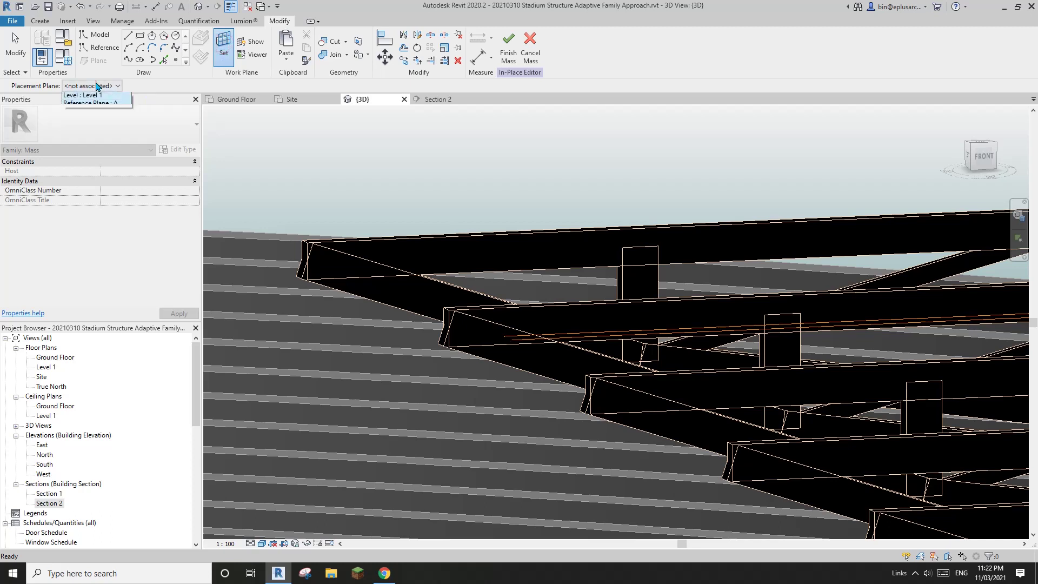
pyautogui.click(98, 129)
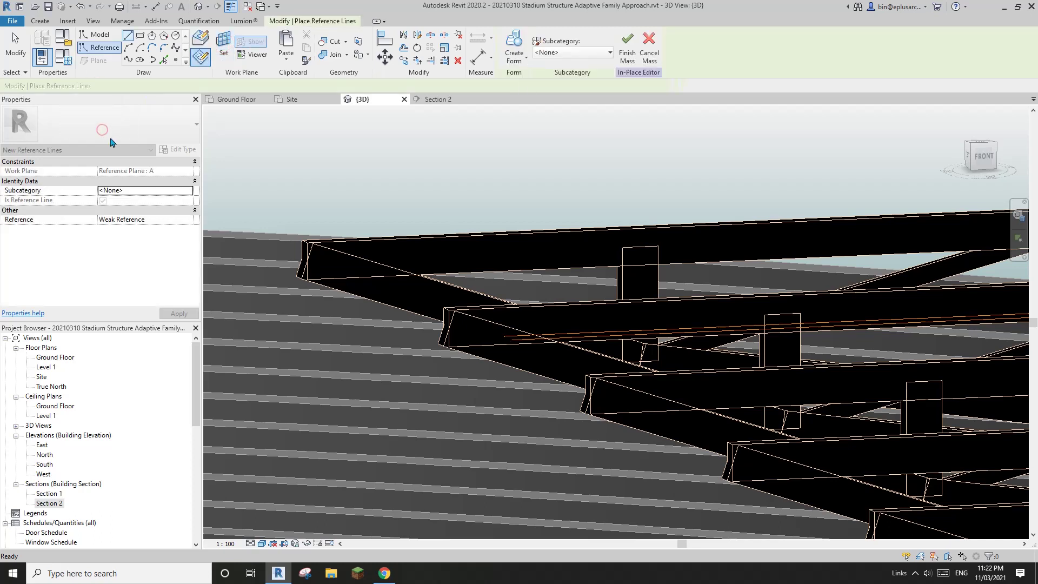
pyautogui.click(164, 60)
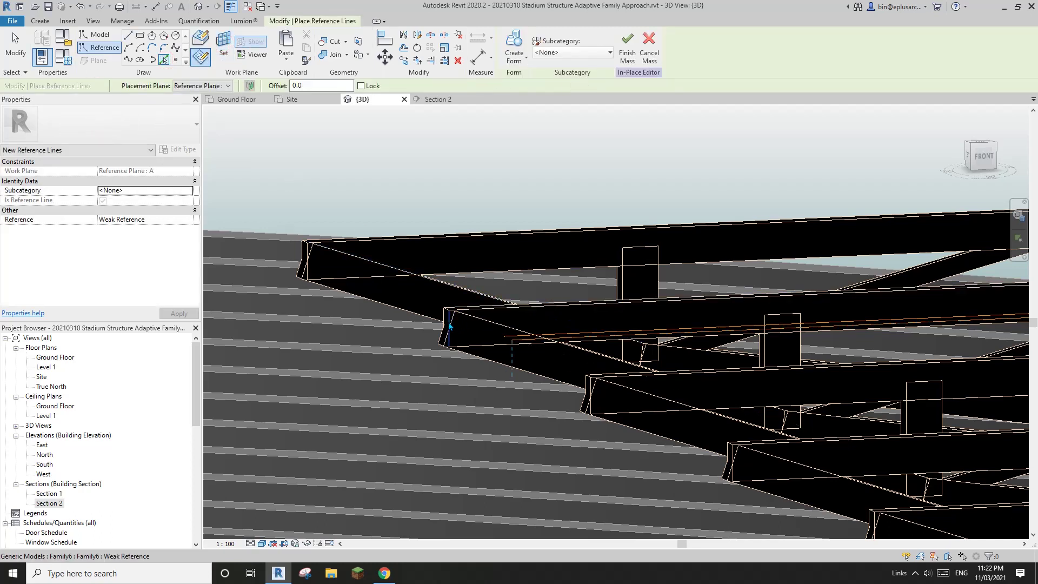
pyautogui.scroll(3, 466, 343)
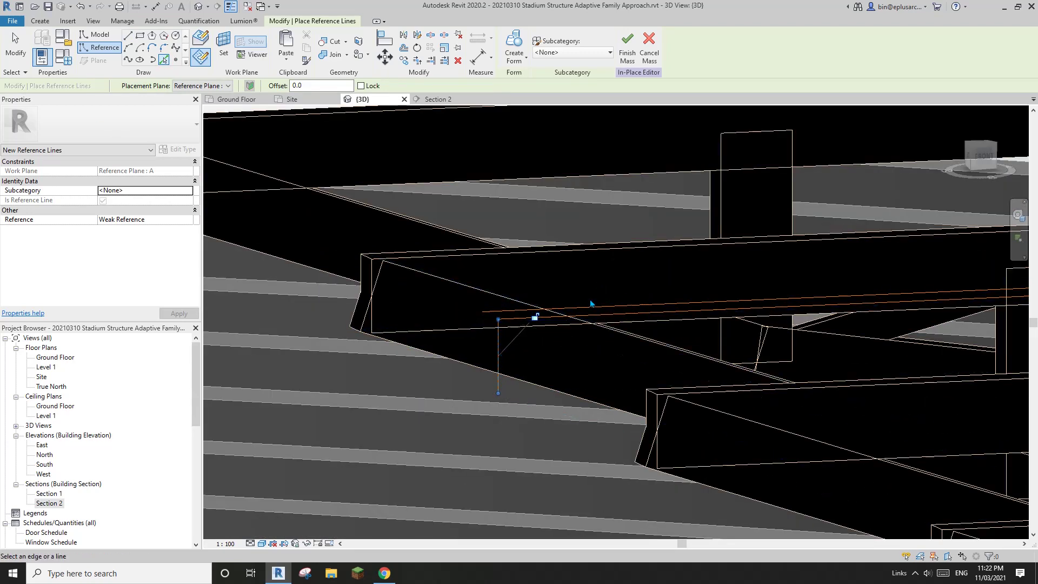
pyautogui.scroll(2, 499, 335)
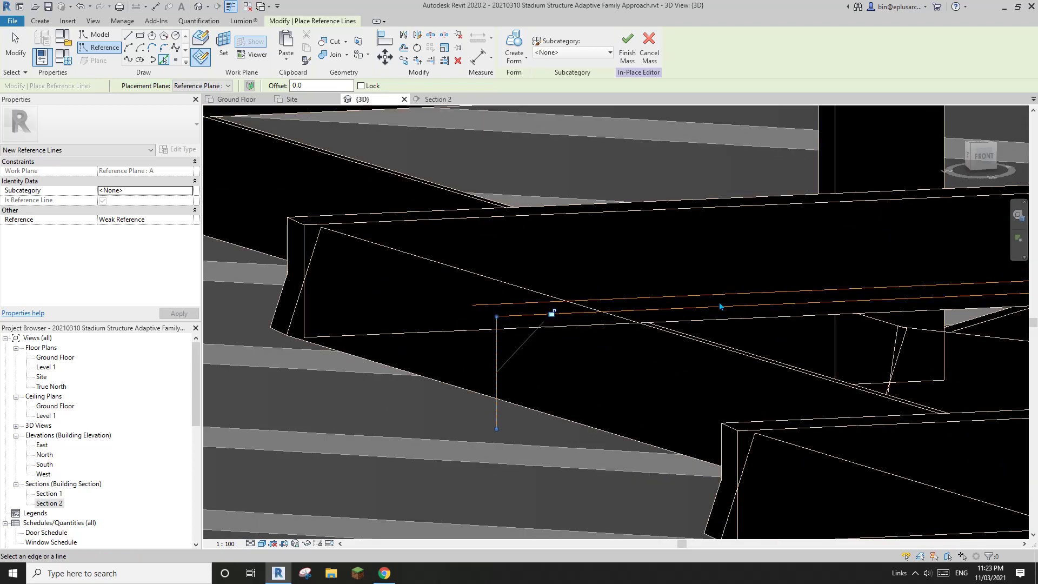
# - Trim the vertical reference line to corners with both horizontal roof lines, closing the profile at its inner end
pyautogui.press('t')
pyautogui.press('r')
pyautogui.click(494, 331)
pyautogui.click(514, 304)
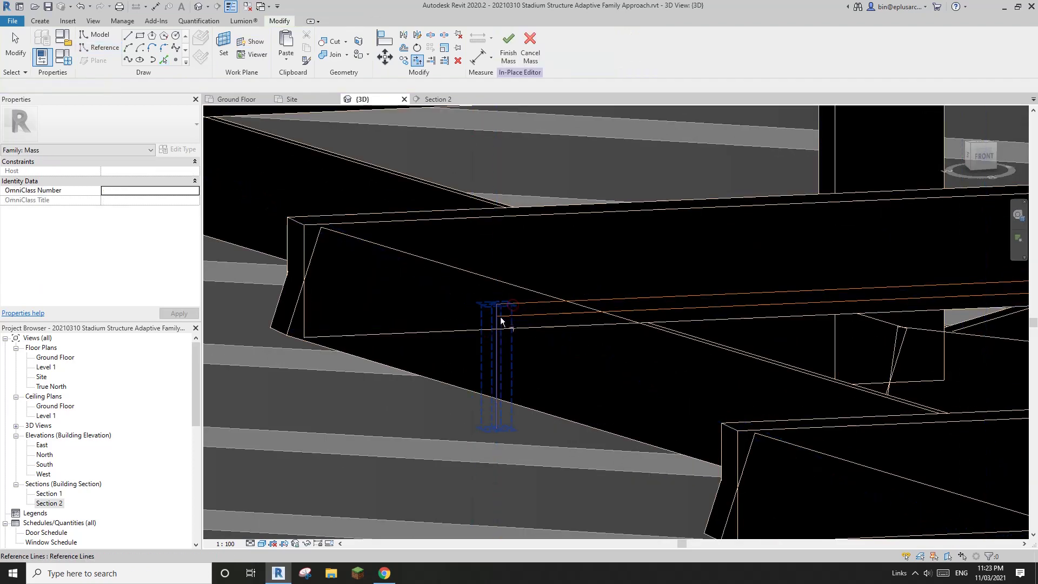
pyautogui.click(501, 316)
pyautogui.click(494, 309)
pyautogui.scroll(-2, 513, 321)
pyautogui.scroll(-3, 512, 321)
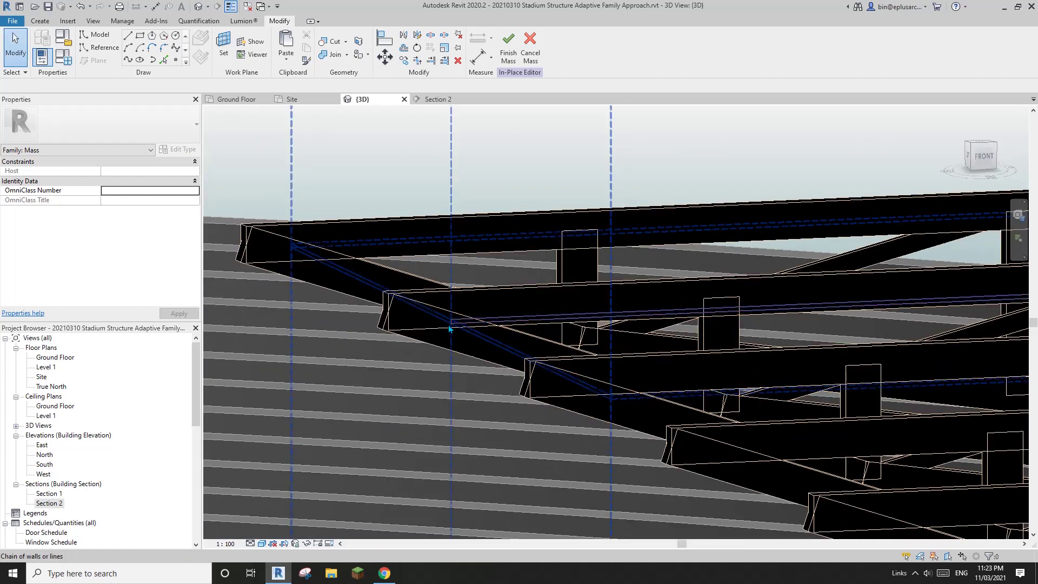
pyautogui.scroll(3, 453, 330)
pyautogui.scroll(-1, 470, 329)
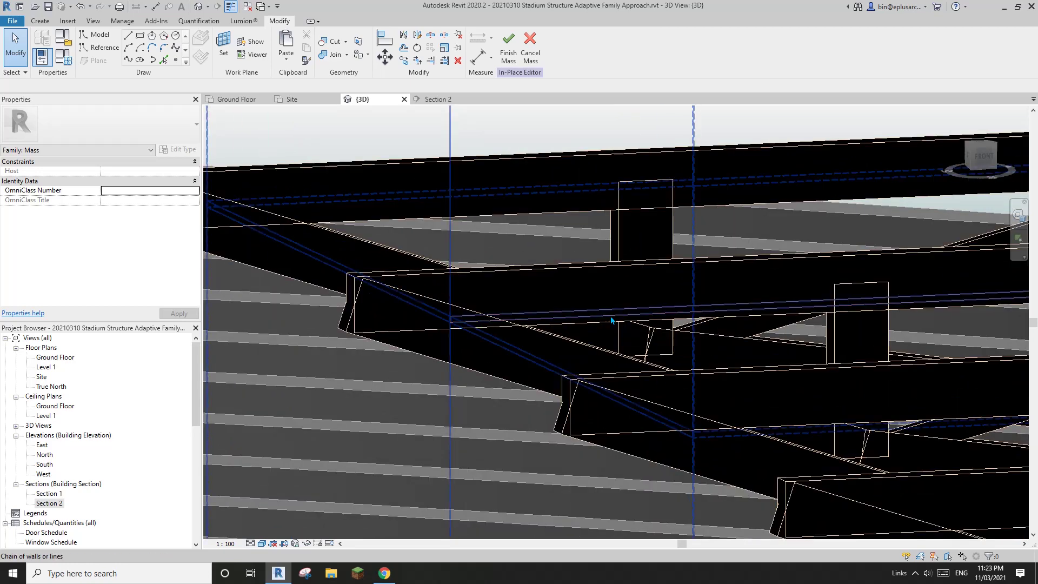
pyautogui.scroll(3, 459, 320)
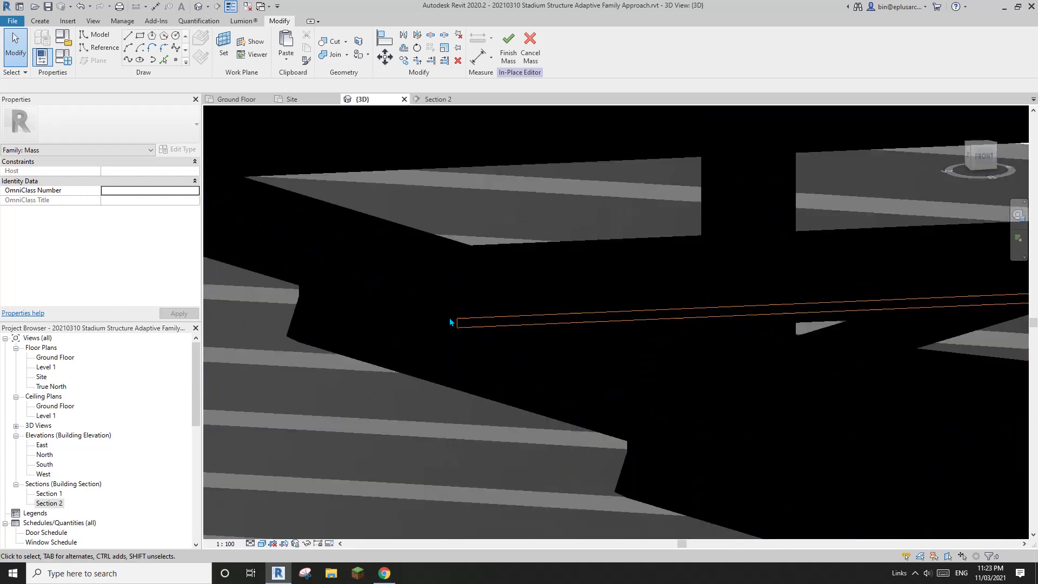
pyautogui.scroll(-1, 490, 320)
pyautogui.click(484, 323)
pyautogui.scroll(-10, 481, 328)
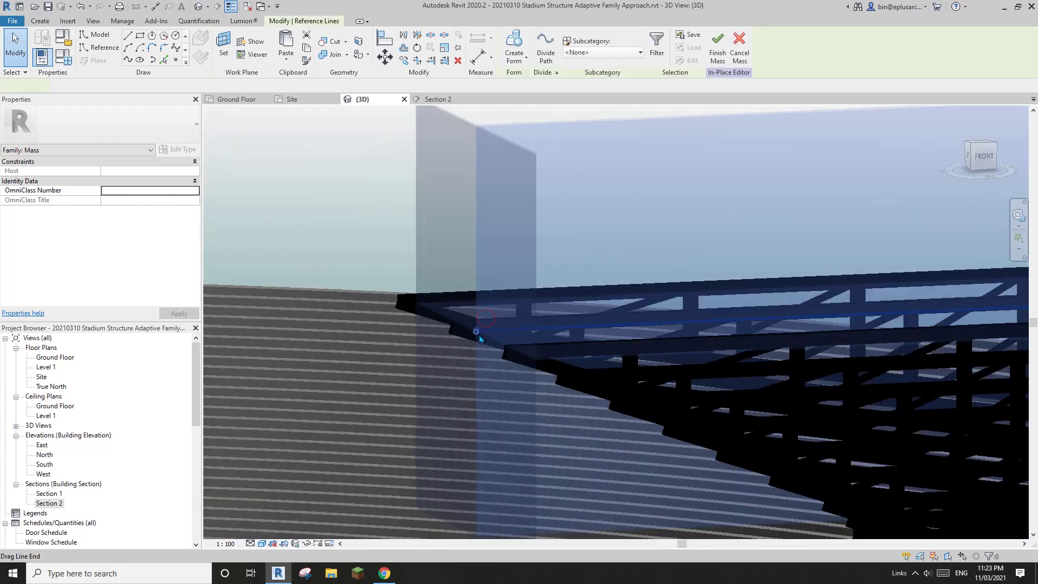
pyautogui.scroll(10, 703, 301)
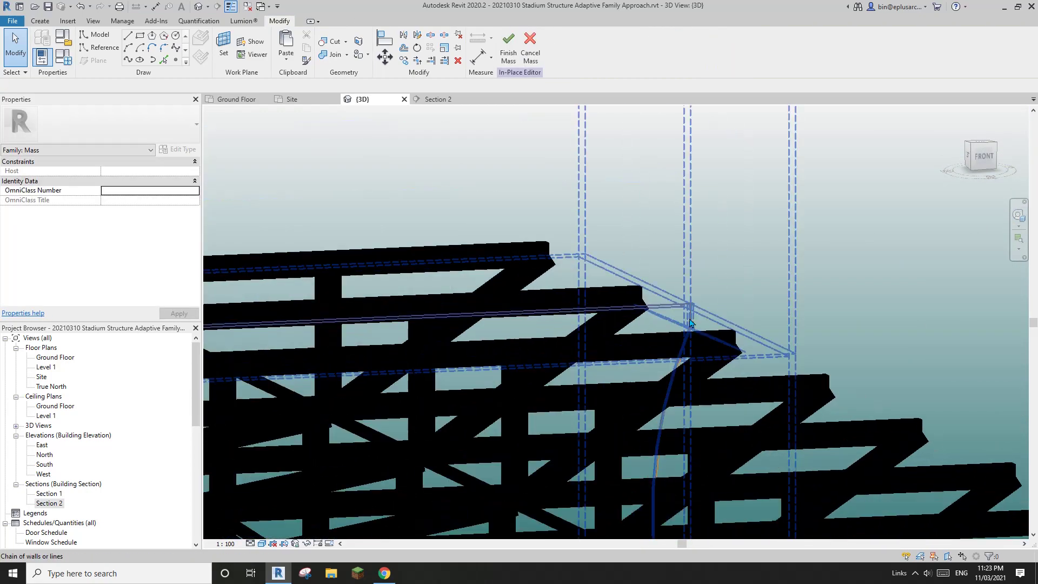
pyautogui.click(708, 300)
pyautogui.press('t')
pyautogui.press('r')
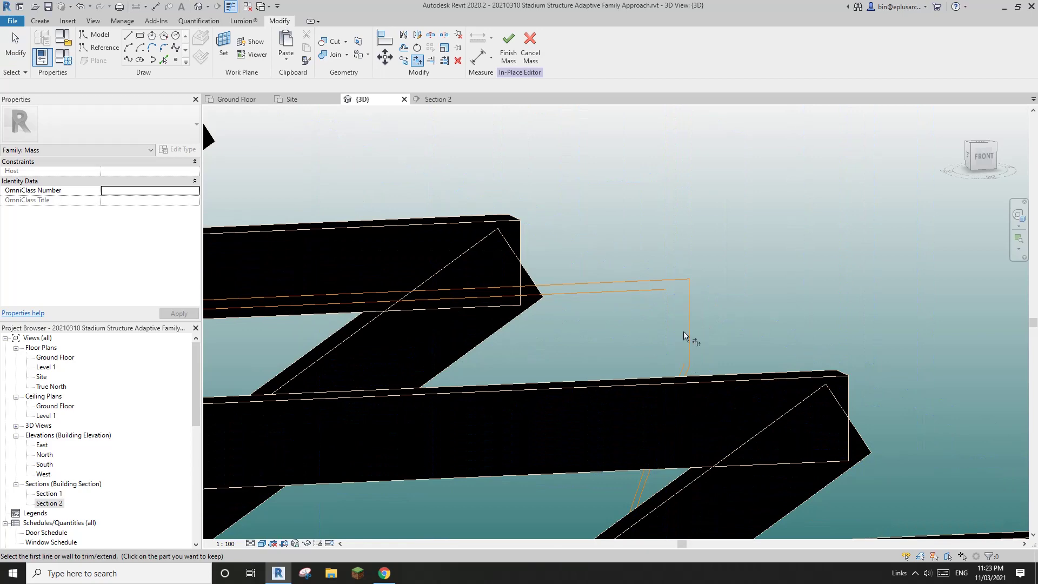
pyautogui.press('Tab')
pyautogui.press('Escape')
pyautogui.click(691, 339)
pyautogui.press('Escape')
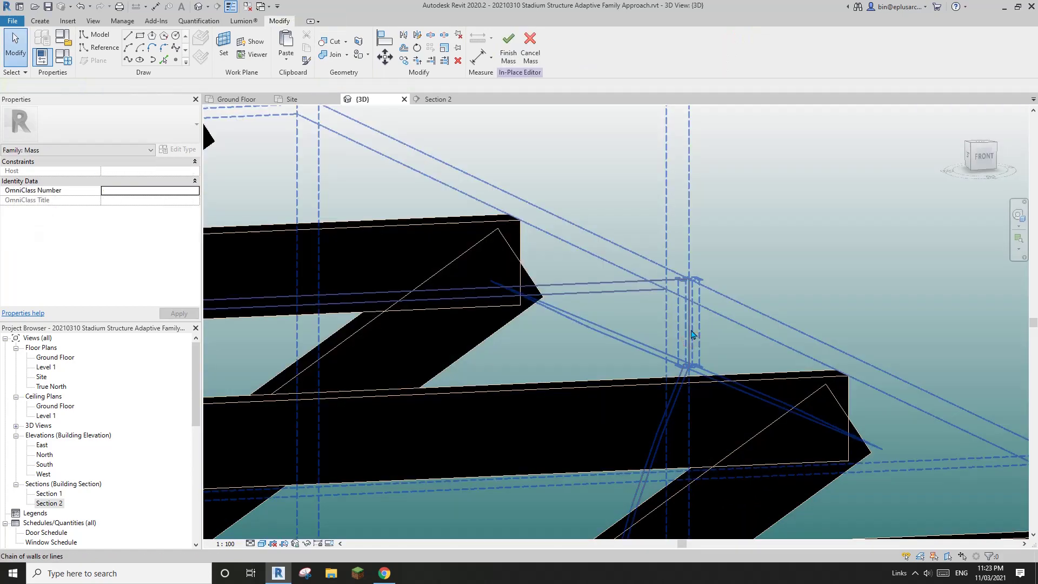
# - Copy the short vertical reference line at the facade's upper outer corner inward to the end of the inner arc
pyautogui.click(692, 334)
pyautogui.scroll(3, 687, 372)
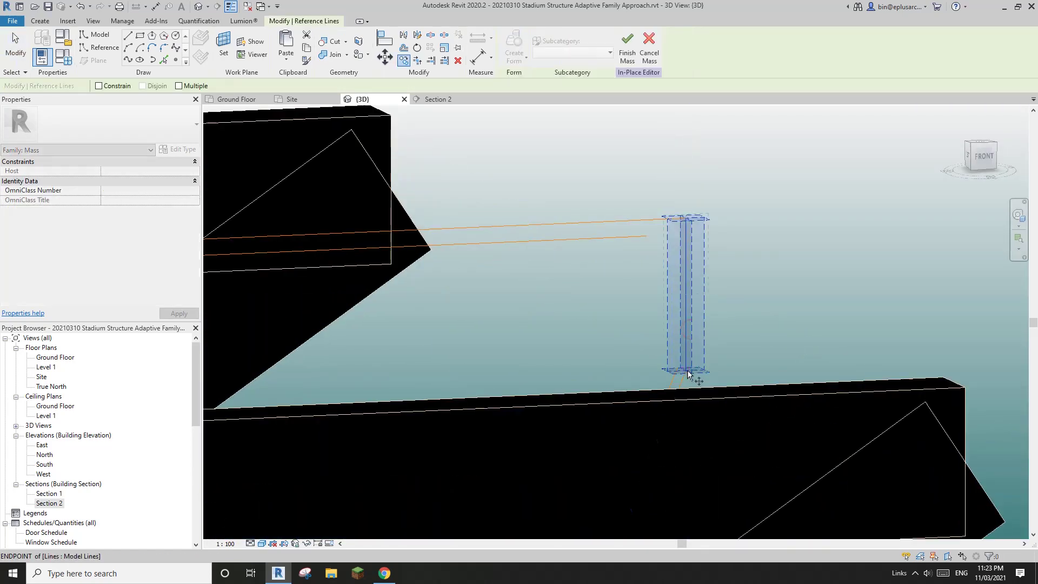
pyautogui.moveTo(688, 372); pyautogui.dragTo(676, 374)
# - Trim the copied vertical line and the lower horizontal roof line to a corner, closing the profile
pyautogui.press('t')
pyautogui.press('r')
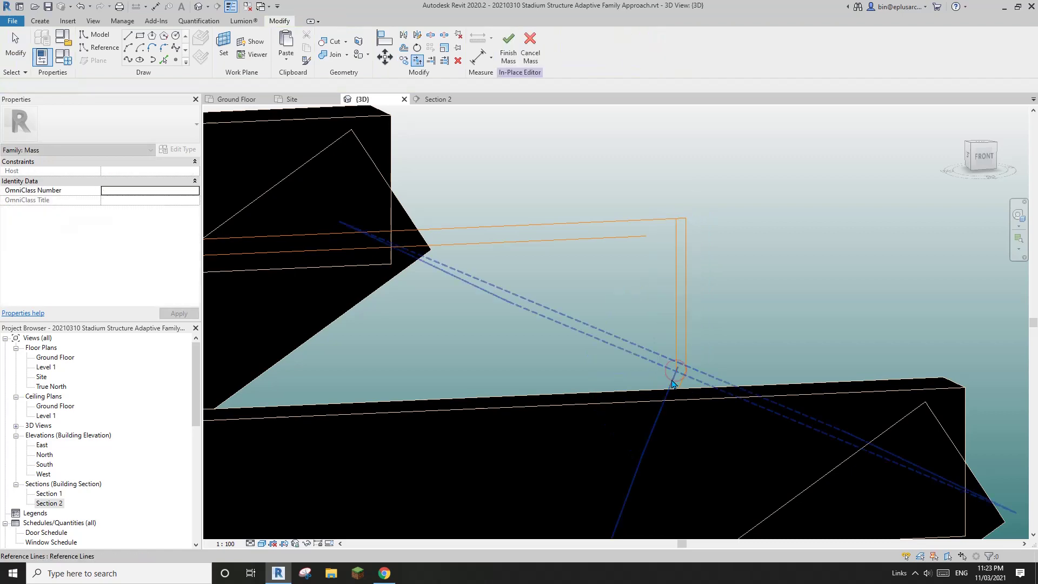
pyautogui.click(676, 267)
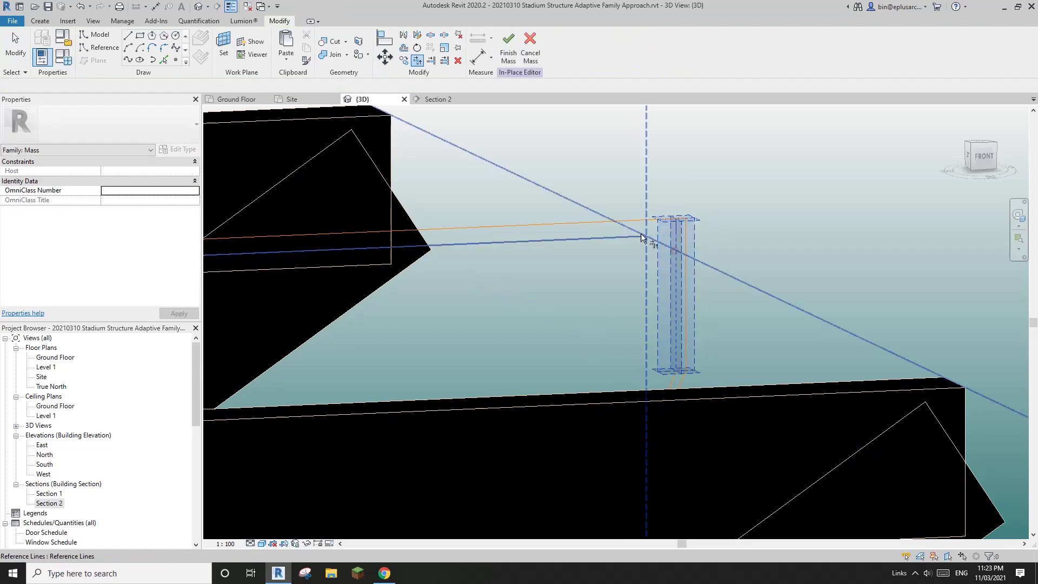
pyautogui.click(640, 235)
pyautogui.press('Escape')
# - Create a solid form by sweeping the closed facade-and-roof profile chain along the outer oval path
pyautogui.scroll(-6, 670, 309)
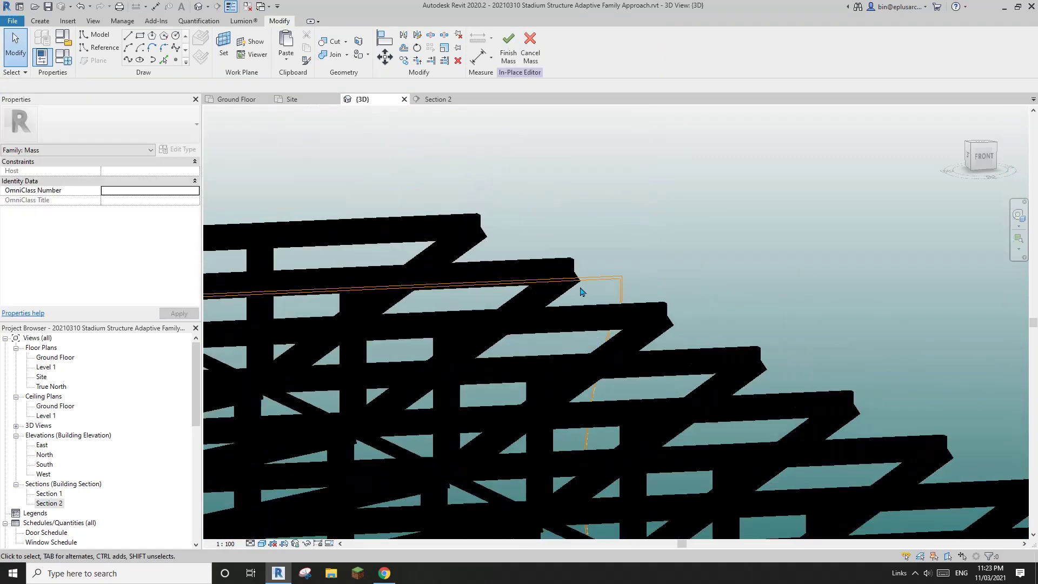
pyautogui.scroll(-3, 646, 296)
pyautogui.keyDown('shift'); pyautogui.moveTo(487, 341); pyautogui.dragTo(368, 389, button='middle'); pyautogui.keyUp('shift')
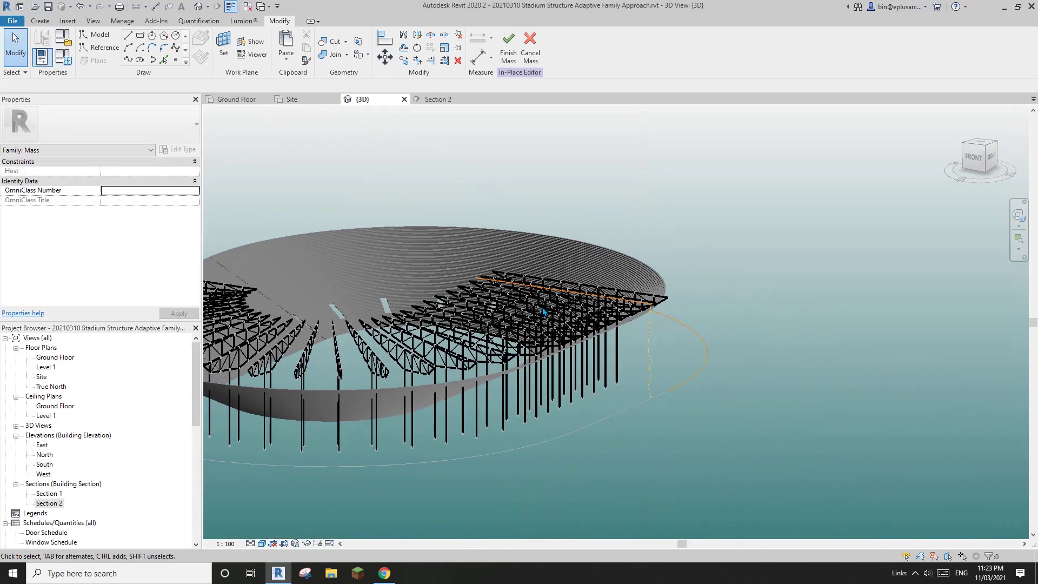
pyautogui.scroll(2, 650, 335)
pyautogui.moveTo(650, 335); pyautogui.dragTo(677, 352, button='middle')
pyautogui.scroll(1, 677, 352)
pyautogui.press('Tab')
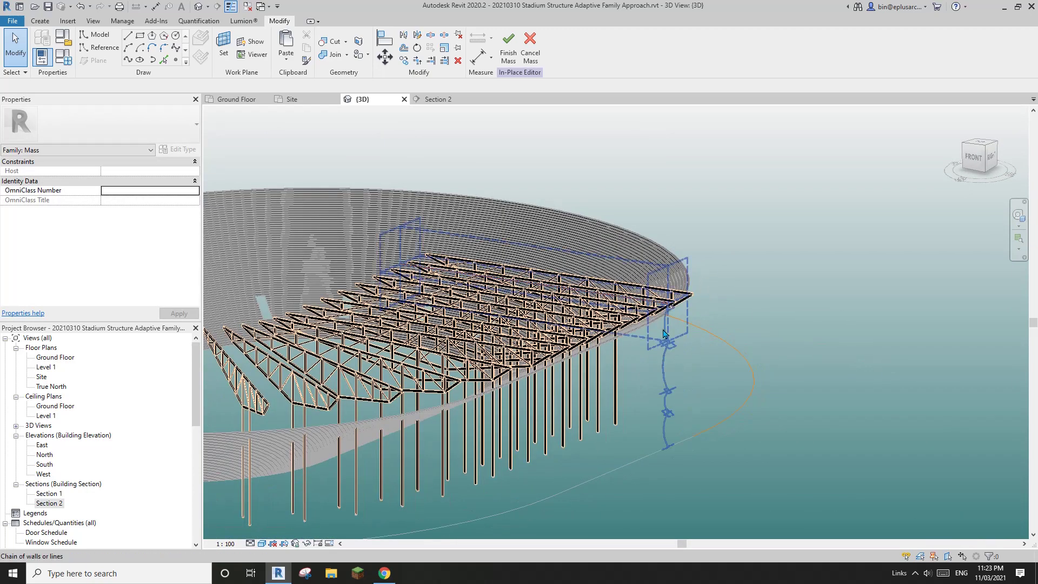
pyautogui.click(663, 329)
pyautogui.press('Tab')
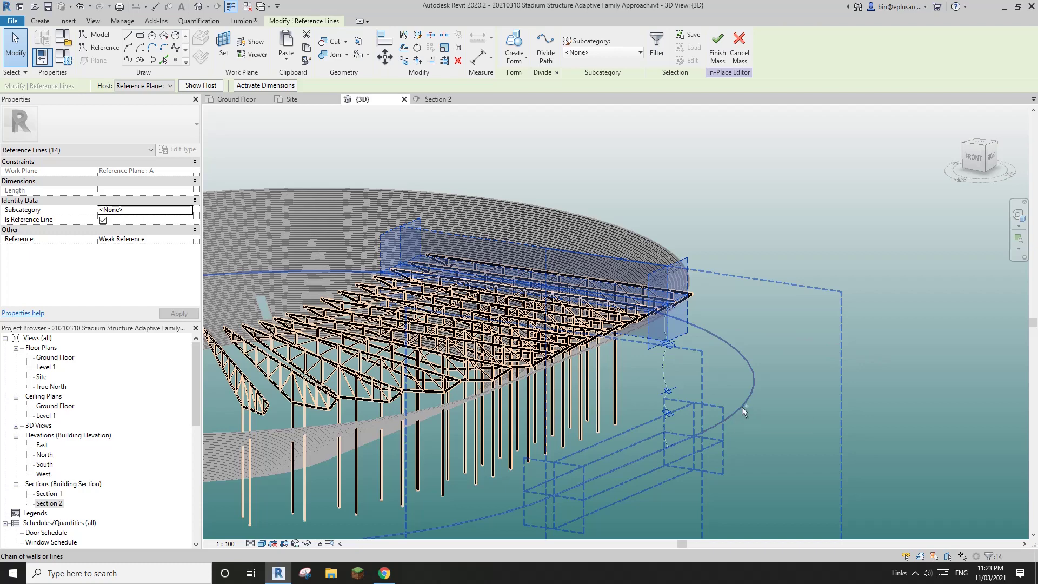
pyautogui.click(742, 406)
pyautogui.click(517, 53)
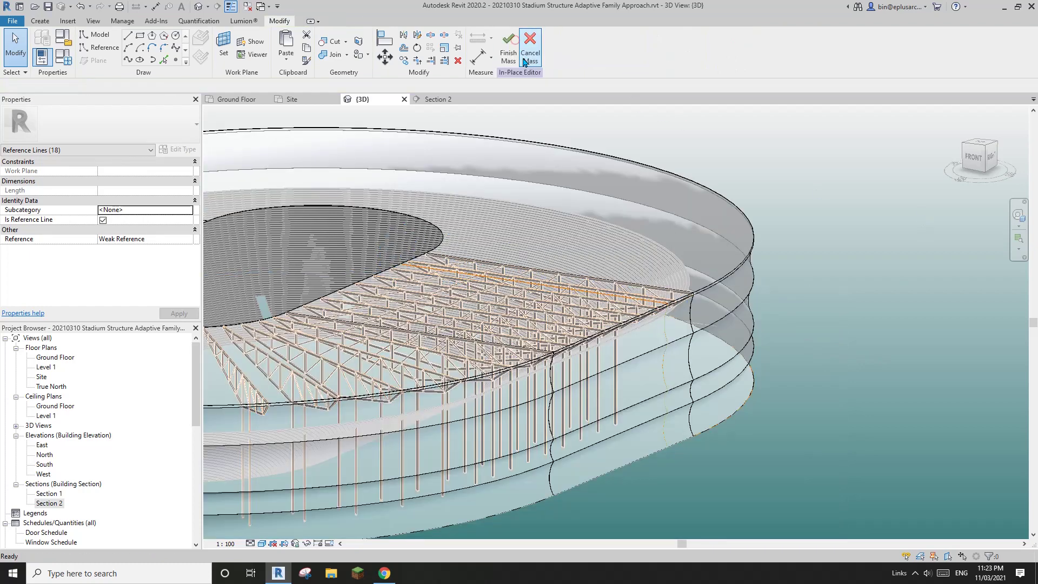
# - Examine the swept facade and roof form from several sides, including its curved outer surfaces
pyautogui.keyDown('shift'); pyautogui.moveTo(595, 178); pyautogui.dragTo(717, 197, button='middle'); pyautogui.keyUp('shift')
pyautogui.keyDown('shift'); pyautogui.moveTo(421, 251); pyautogui.dragTo(419, 333, button='middle'); pyautogui.keyUp('shift')
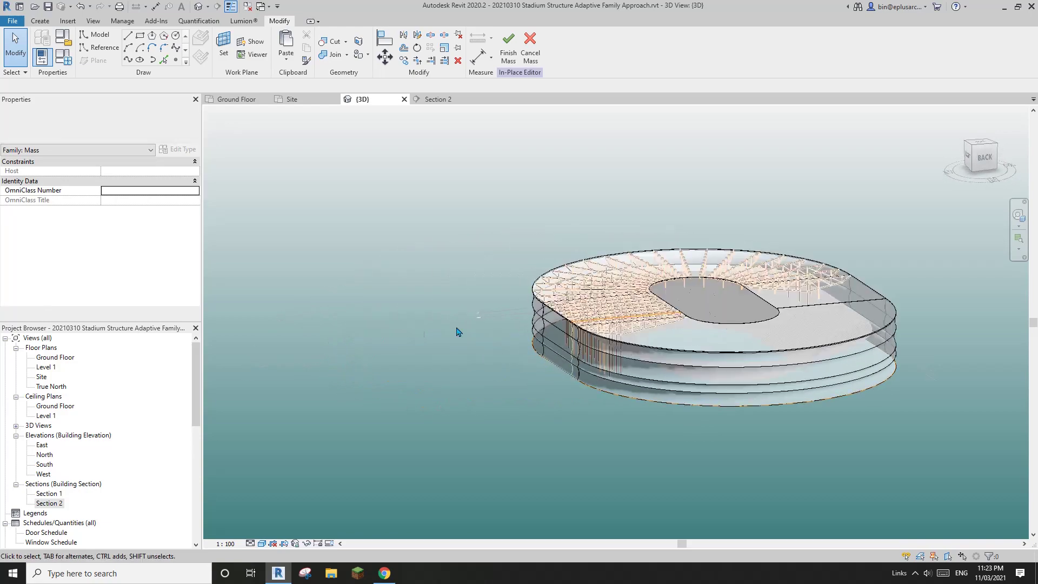
pyautogui.scroll(2, 649, 332)
pyautogui.moveTo(649, 333); pyautogui.dragTo(589, 341, button='middle')
pyautogui.scroll(8, 589, 341)
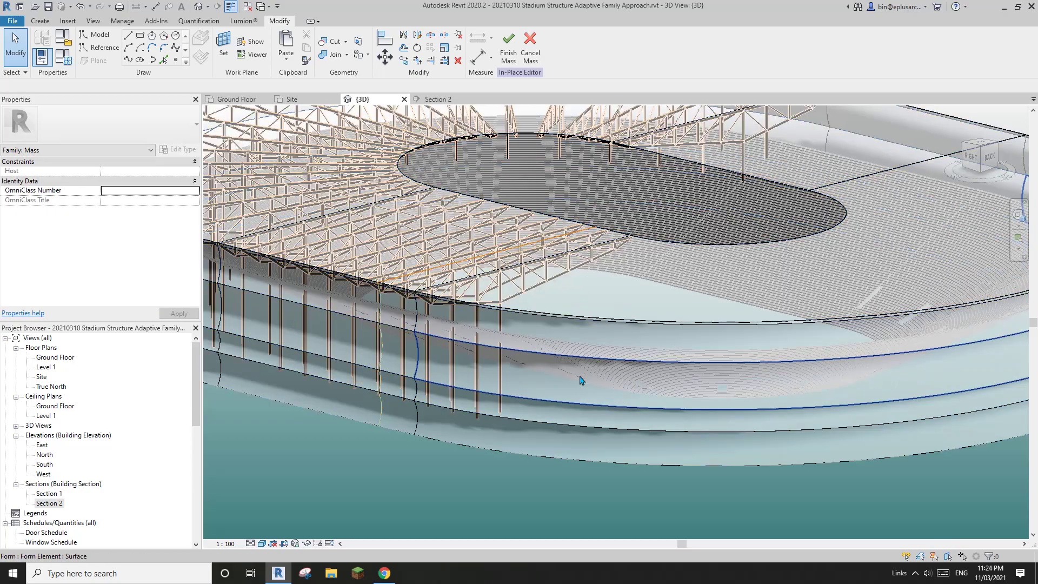
pyautogui.click(579, 381)
pyautogui.scroll(-2, 580, 381)
pyautogui.keyDown('shift'); pyautogui.moveTo(579, 380); pyautogui.dragTo(730, 362, button='middle'); pyautogui.keyUp('shift')
pyautogui.press('Escape')
pyautogui.moveTo(821, 363)
pyautogui.mouseDown(button='middle')
pyautogui.moveTo(761, 368)
pyautogui.moveTo(822, 371)
pyautogui.mouseUp(button='middle')
pyautogui.scroll(2, 760, 365)
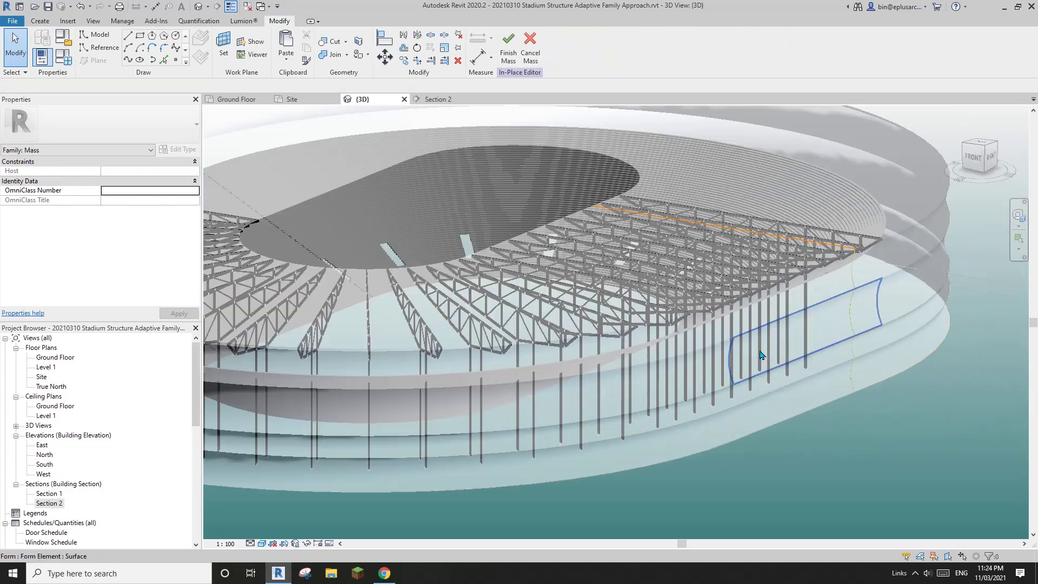
# - Select the four stacked outer facade surfaces of the straight side section and divide them with Divide Surface
pyautogui.moveTo(760, 359); pyautogui.dragTo(637, 370, button='middle')
pyautogui.click(721, 342)
pyautogui.scroll(3, 720, 342)
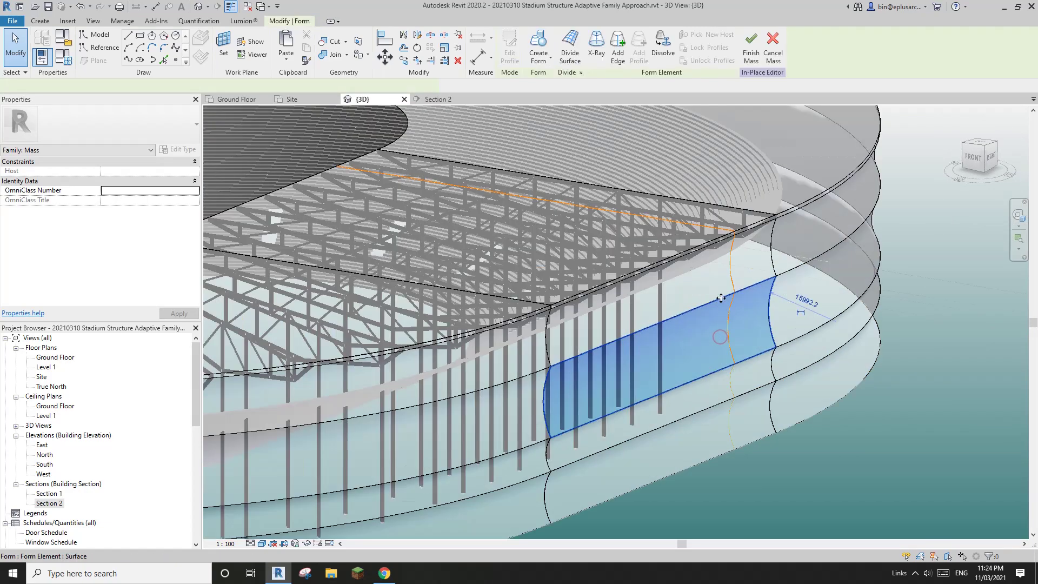
pyautogui.keyDown('ctrl'); pyautogui.click(717, 396); pyautogui.keyUp('ctrl')
pyautogui.keyDown('ctrl'); pyautogui.click(705, 429); pyautogui.keyUp('ctrl')
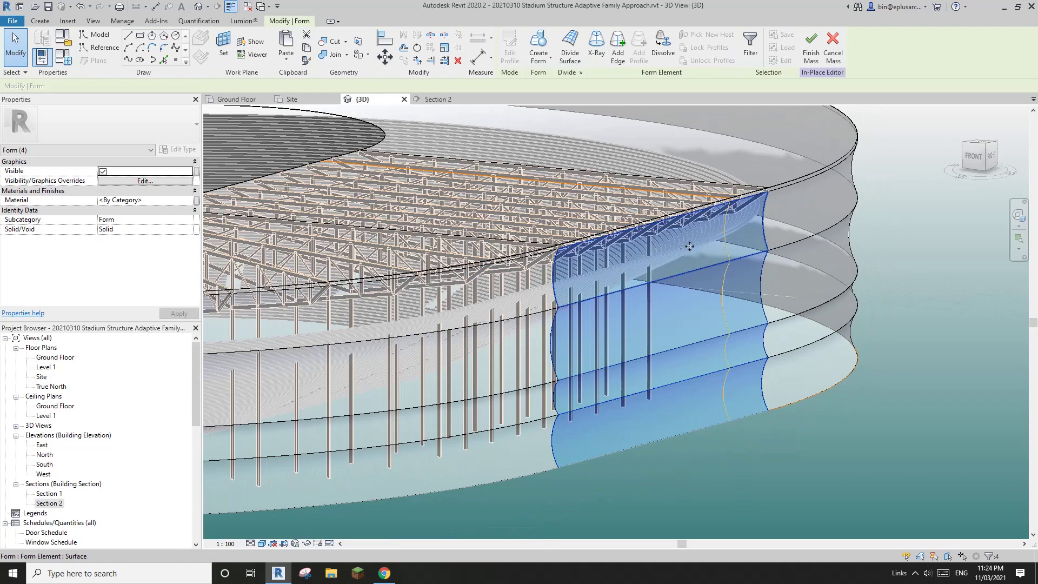
pyautogui.keyDown('shift'); pyautogui.moveTo(676, 381); pyautogui.dragTo(546, 303, button='middle'); pyautogui.keyUp('shift')
pyautogui.keyDown('shift'); pyautogui.moveTo(589, 411); pyautogui.dragTo(631, 247, button='middle'); pyautogui.keyUp('shift')
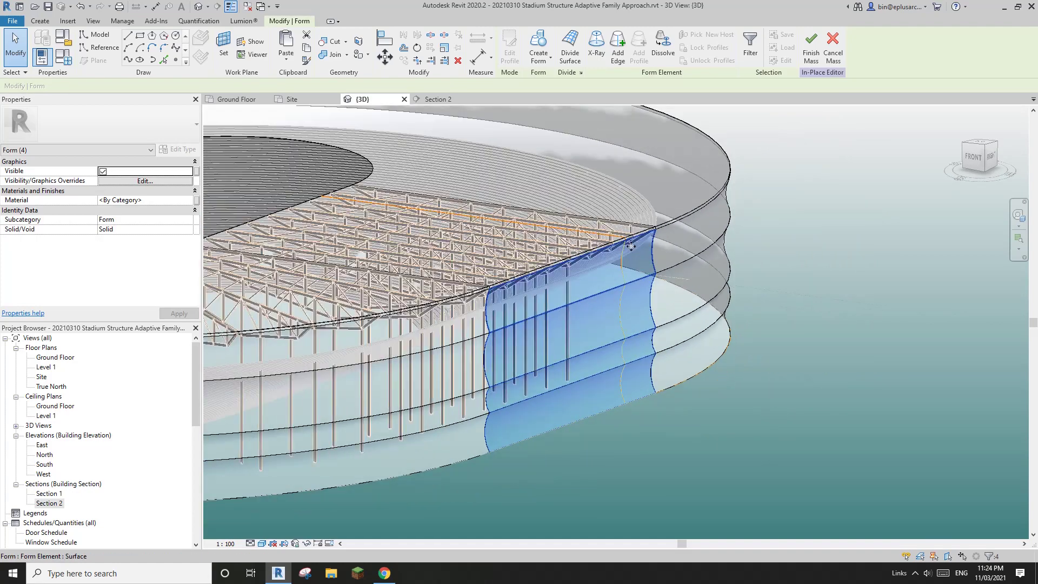
pyautogui.moveTo(601, 318); pyautogui.dragTo(596, 330, button='middle')
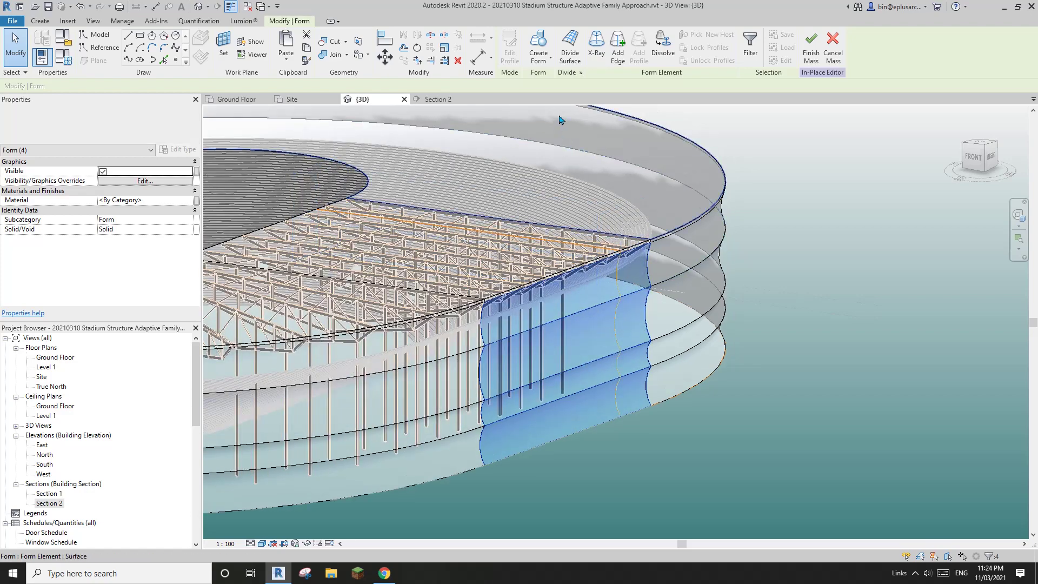
pyautogui.click(569, 47)
pyautogui.scroll(4, 585, 382)
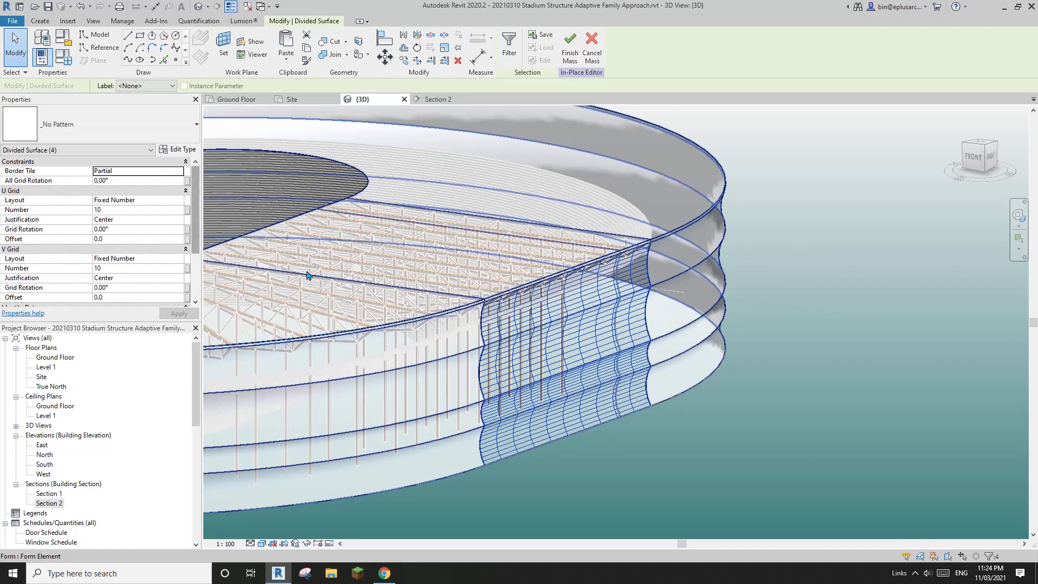
# - Set the V grid number of the four divided facade surfaces to 2
pyautogui.keyDown('shift'); pyautogui.moveTo(585, 382); pyautogui.dragTo(616, 325, button='middle'); pyautogui.keyUp('shift')
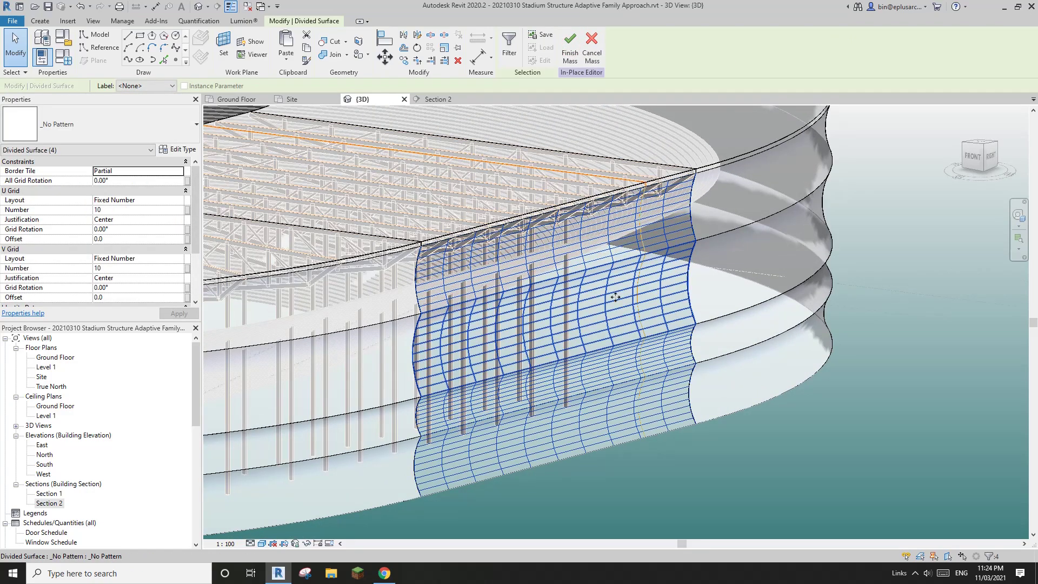
pyautogui.doubleClick(162, 269)
pyautogui.write('2')
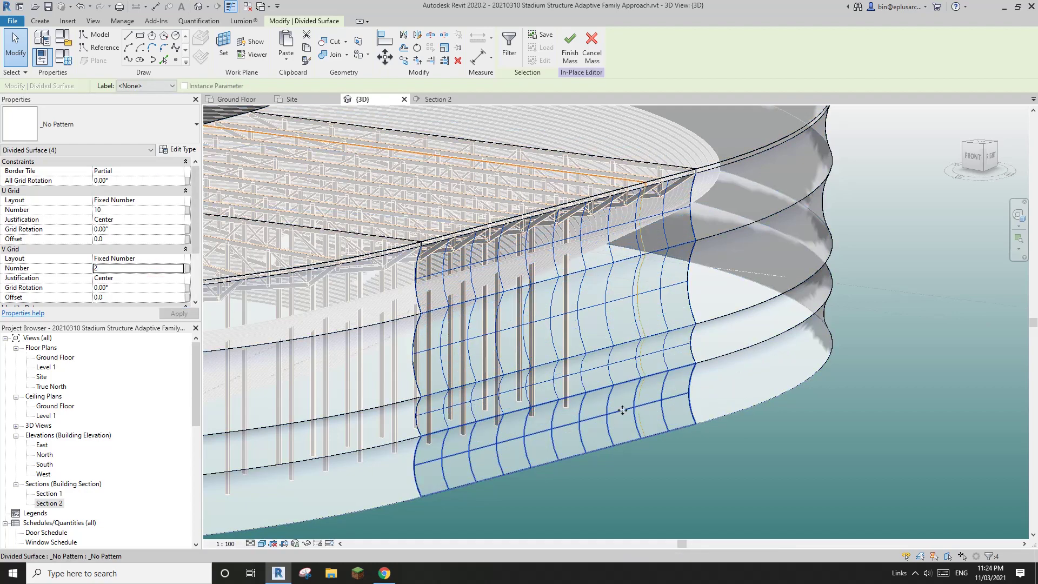
# - Set the U grid layout of the four divided facade surfaces to Fixed Distance with a distance of 4000
pyautogui.keyDown('shift'); pyautogui.moveTo(675, 399); pyautogui.dragTo(600, 319, button='middle'); pyautogui.keyUp('shift')
pyautogui.scroll(1, 638, 311)
pyautogui.click(179, 199)
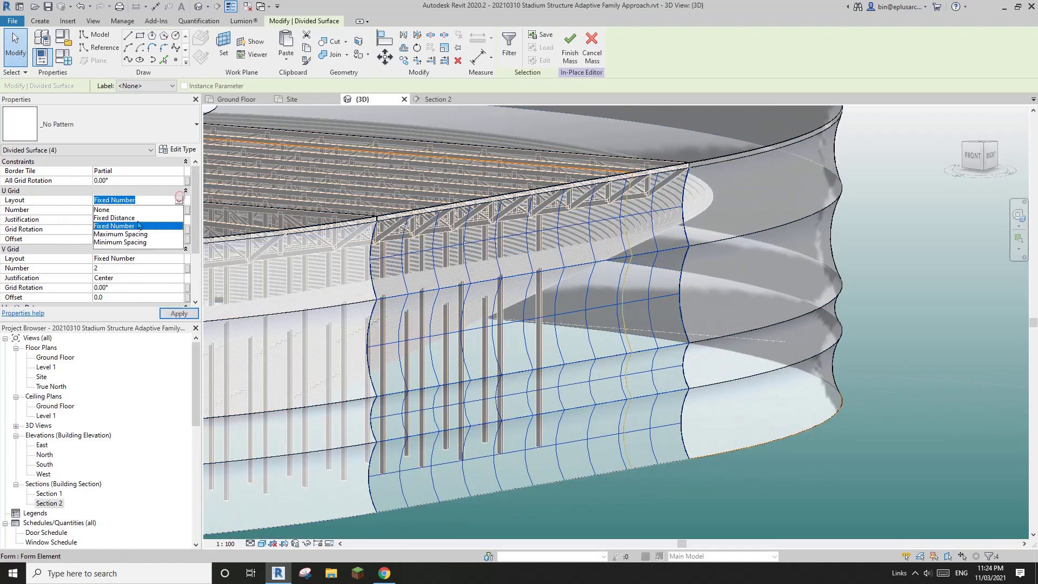
pyautogui.click(121, 218)
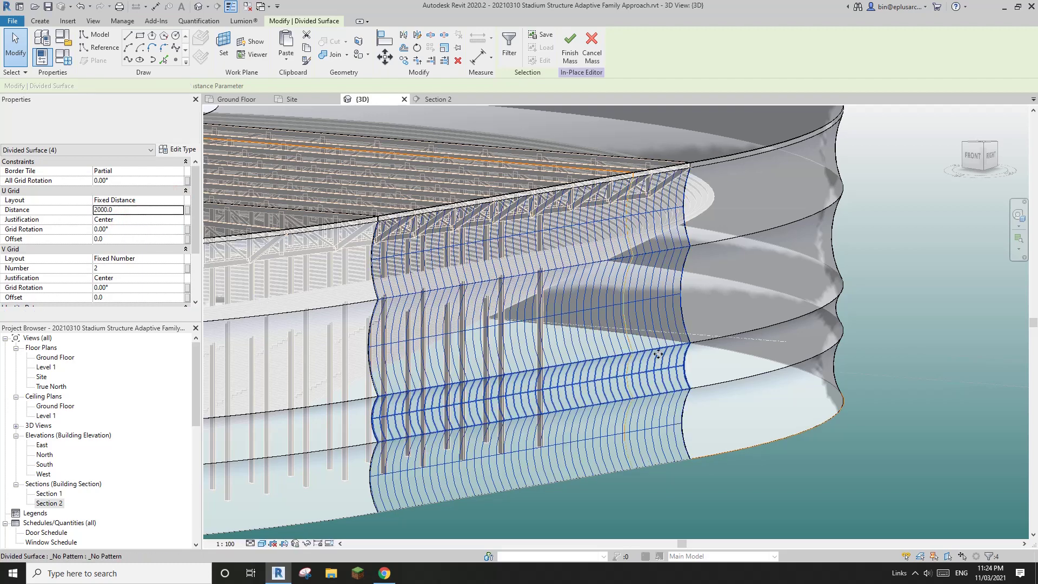
pyautogui.keyDown('shift'); pyautogui.moveTo(664, 333); pyautogui.dragTo(422, 403, button='middle'); pyautogui.keyUp('shift')
pyautogui.click(143, 211)
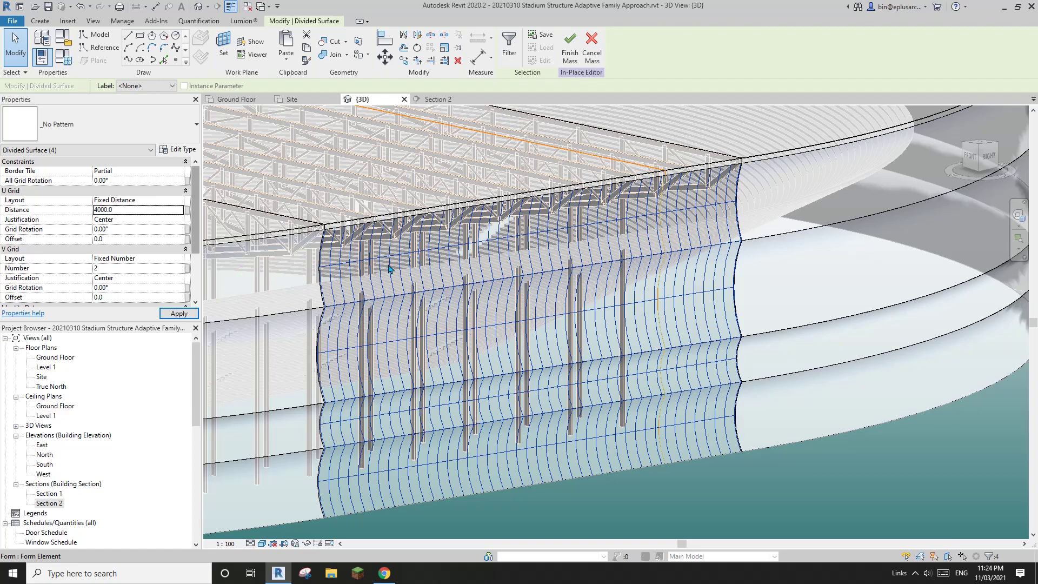
pyautogui.scroll(-2, 543, 322)
pyautogui.keyDown('shift'); pyautogui.moveTo(591, 327); pyautogui.dragTo(493, 346, button='middle'); pyautogui.keyUp('shift')
pyautogui.press('Escape')
# - Examine the grid of the divided facade section up close against the columns and trusses behind it
pyautogui.keyDown('shift'); pyautogui.moveTo(612, 394); pyautogui.dragTo(668, 349, button='middle'); pyautogui.keyUp('shift')
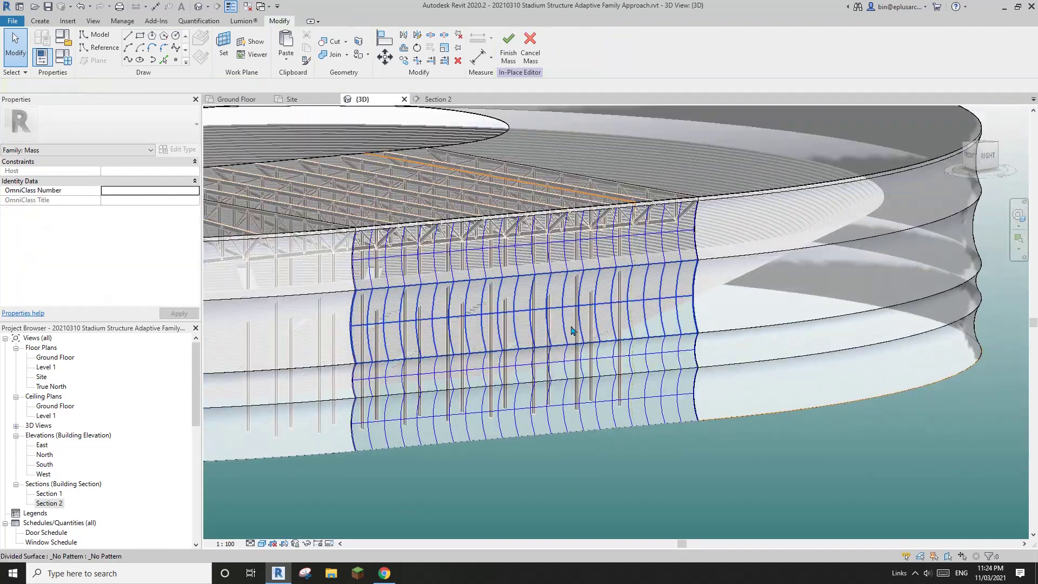
pyautogui.scroll(2, 572, 330)
pyautogui.moveTo(534, 343); pyautogui.dragTo(501, 311, button='middle')
pyautogui.scroll(-2, 526, 326)
pyautogui.moveTo(616, 327)
pyautogui.keyDown('shift'); pyautogui.mouseDown(button='middle')
pyautogui.moveTo(640, 333)
pyautogui.moveTo(623, 334)
pyautogui.mouseUp(button='middle'); pyautogui.keyUp('shift')
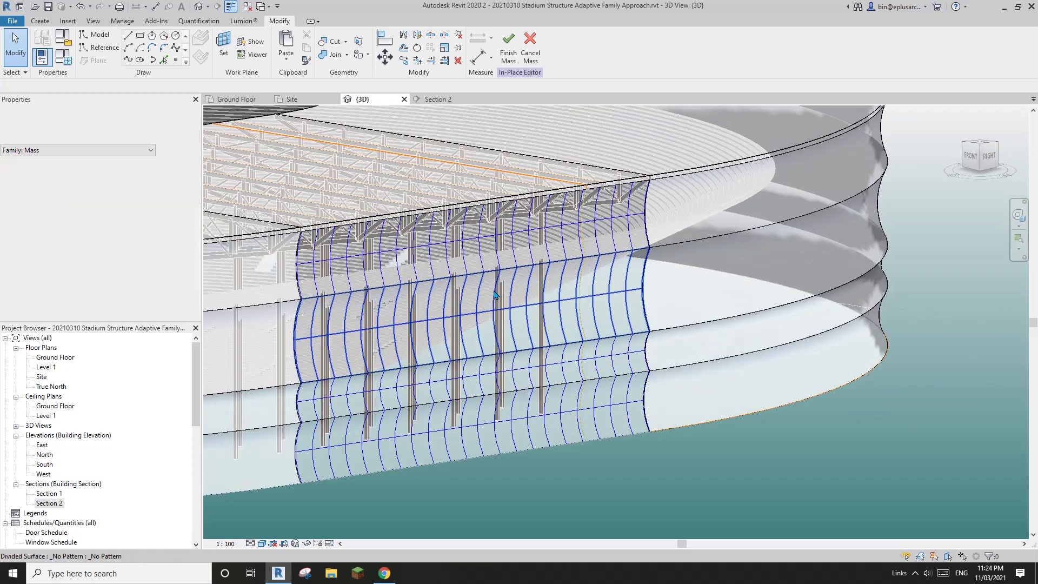
pyautogui.scroll(3, 477, 345)
pyautogui.moveTo(476, 339); pyautogui.dragTo(472, 348, button='middle')
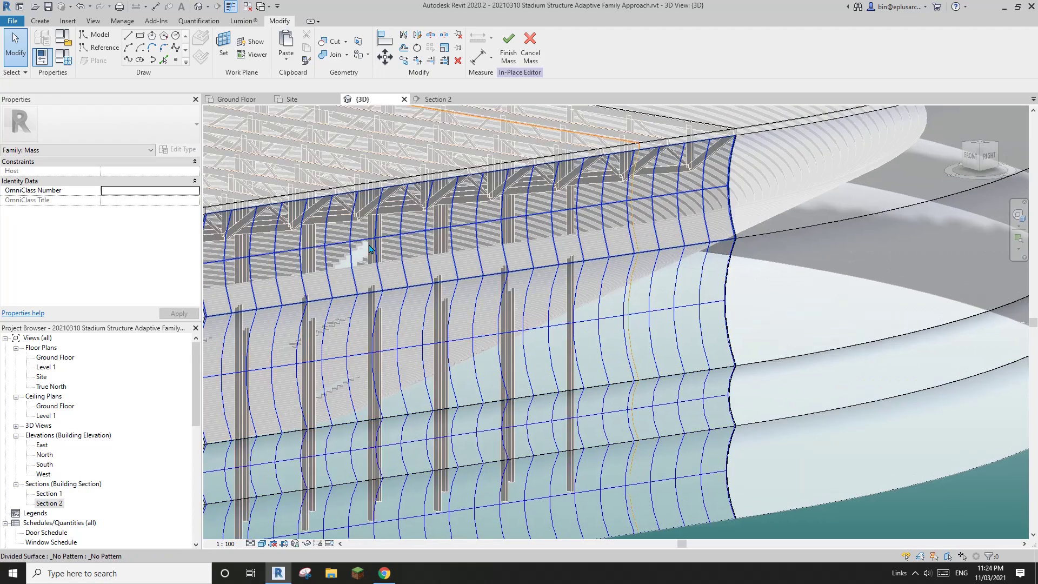
pyautogui.scroll(-2, 479, 288)
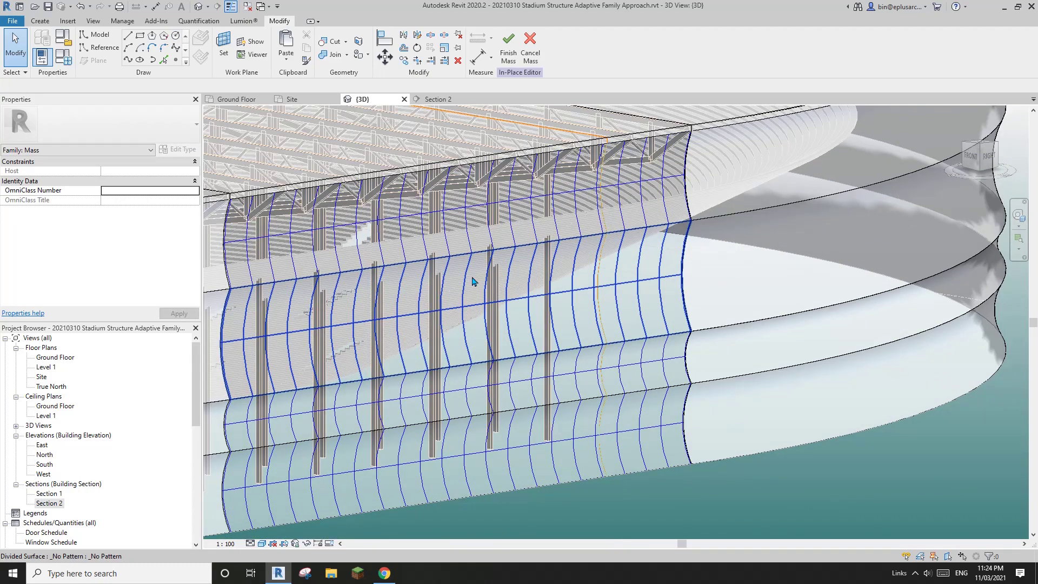
pyautogui.moveTo(492, 279); pyautogui.dragTo(483, 278, button='middle')
pyautogui.scroll(-3, 481, 281)
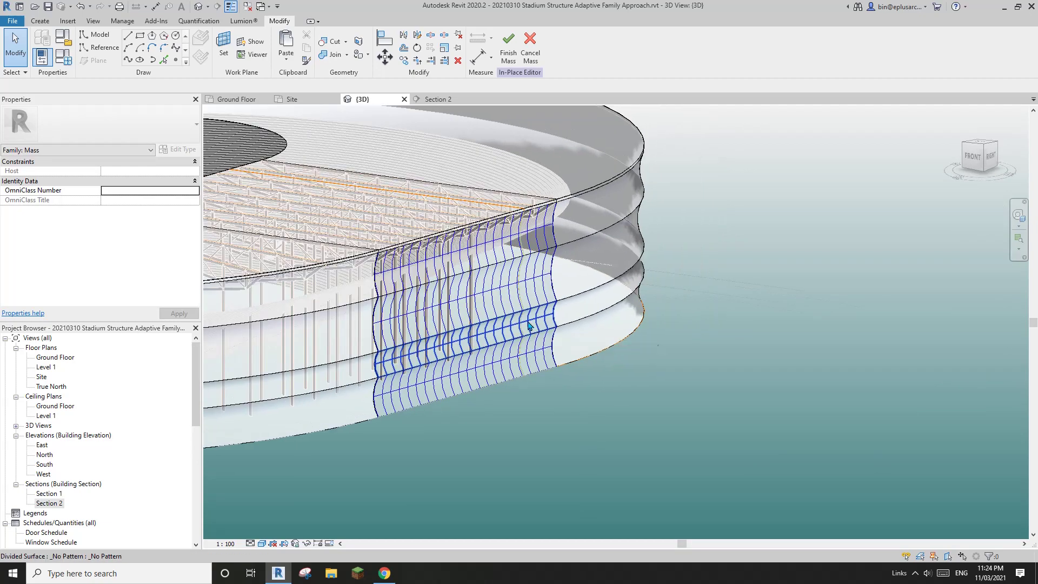
pyautogui.scroll(3, 558, 311)
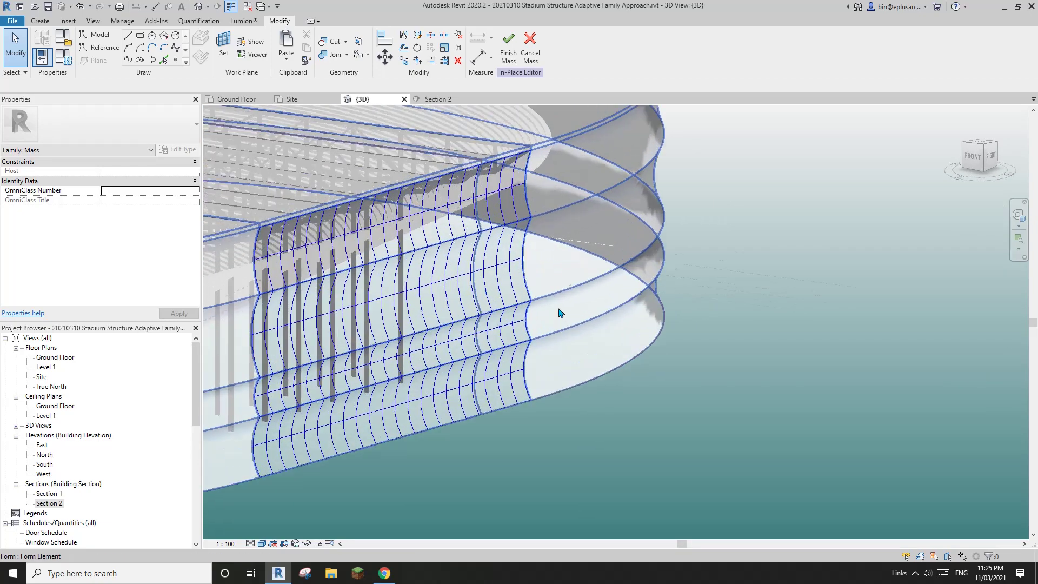
# - Examine the whole stadium mass, comparing the divided straight section with the undivided curved facade and the oval path
pyautogui.keyDown('shift'); pyautogui.moveTo(558, 311); pyautogui.dragTo(379, 324, button='middle'); pyautogui.keyUp('shift')
pyautogui.scroll(-2, 520, 310)
pyautogui.click(528, 292)
pyautogui.scroll(-2, 573, 313)
pyautogui.press('Escape')
pyautogui.scroll(-1, 591, 358)
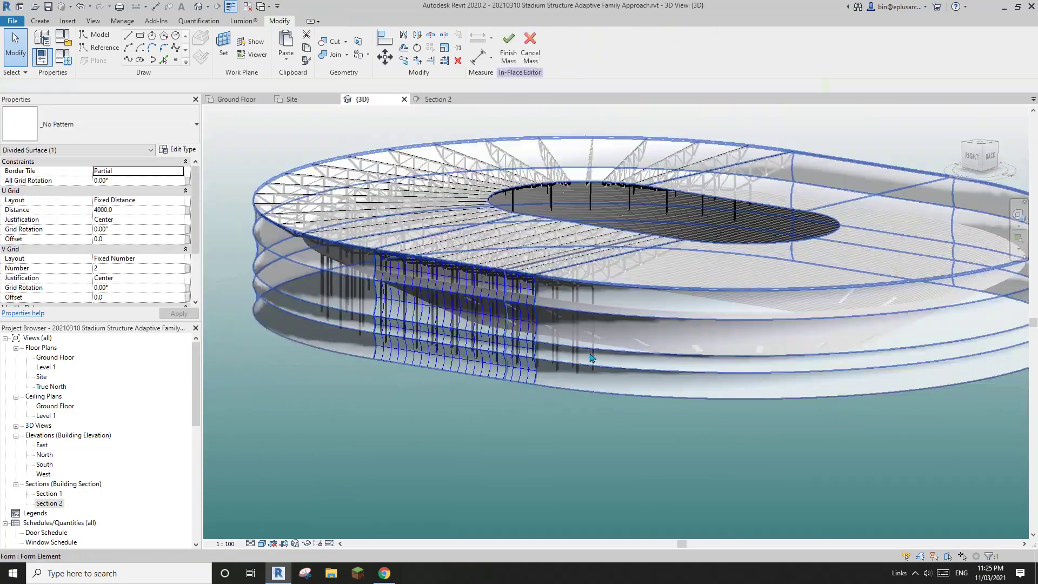
pyautogui.keyDown('shift'); pyautogui.moveTo(591, 357); pyautogui.dragTo(732, 380, button='middle'); pyautogui.keyUp('shift')
pyautogui.scroll(-2, 665, 400)
pyautogui.scroll(1, 665, 401)
pyautogui.scroll(1, 733, 385)
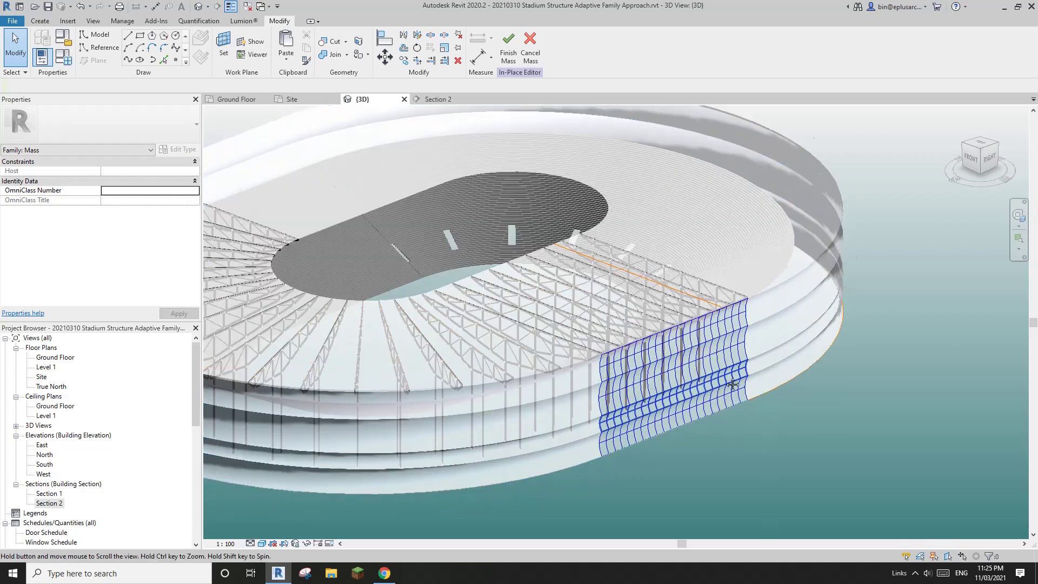
pyautogui.scroll(-5, 733, 384)
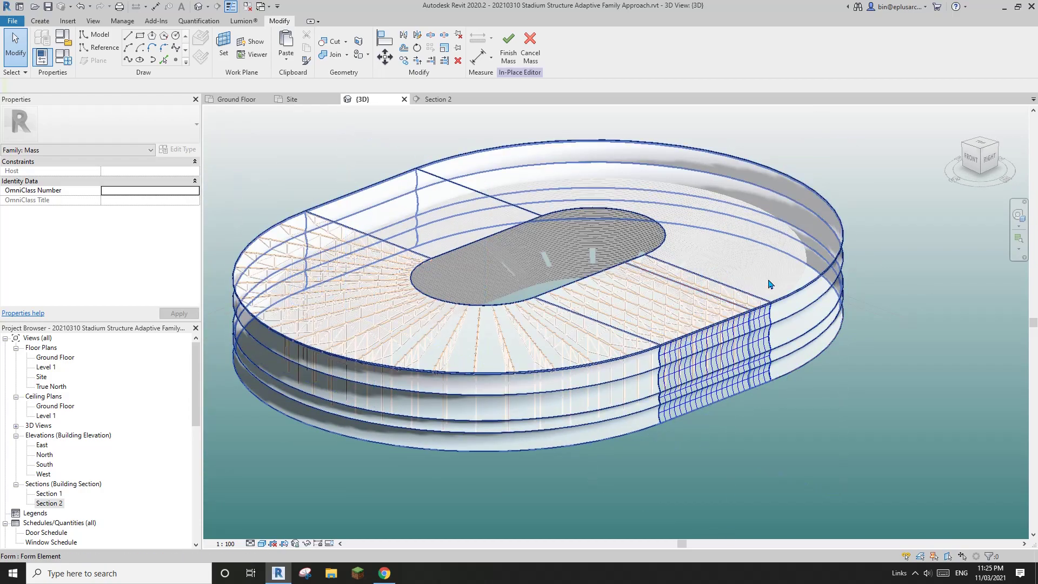
pyautogui.scroll(2, 740, 377)
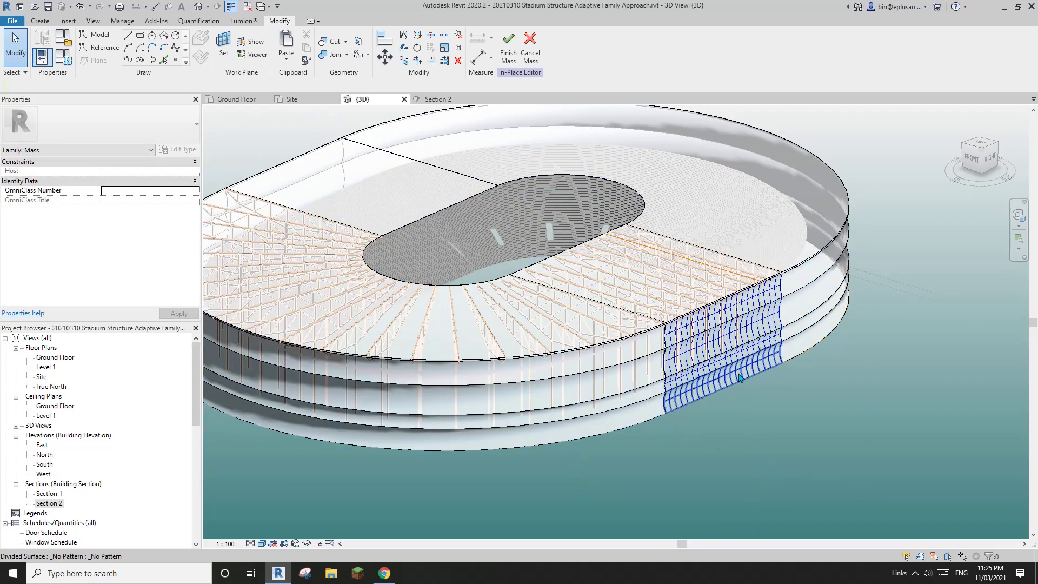
pyautogui.press('Tab')
pyautogui.scroll(-3, 783, 359)
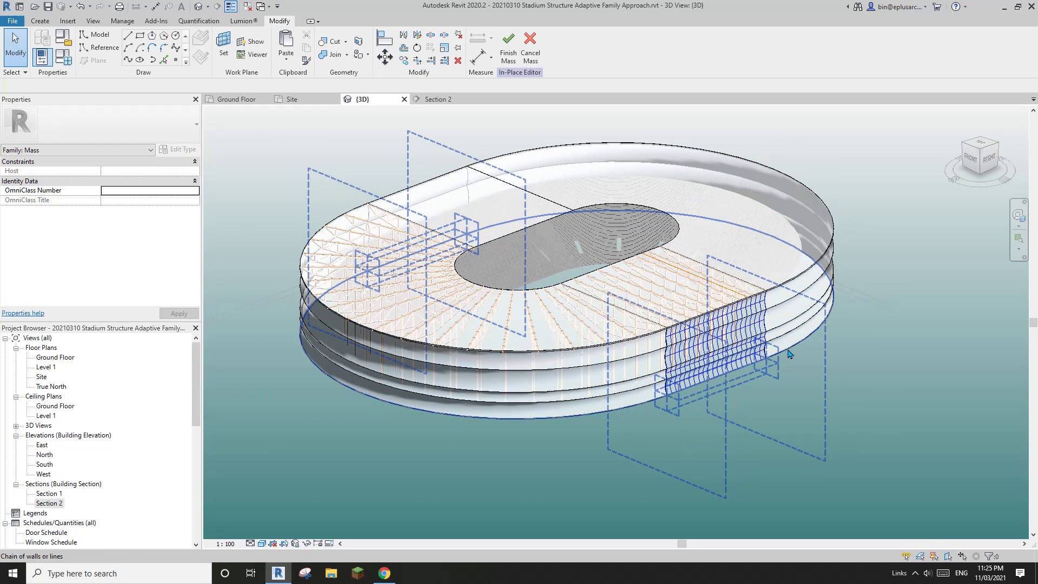
pyautogui.keyDown('shift'); pyautogui.moveTo(791, 353); pyautogui.dragTo(734, 412, button='middle'); pyautogui.keyUp('shift')
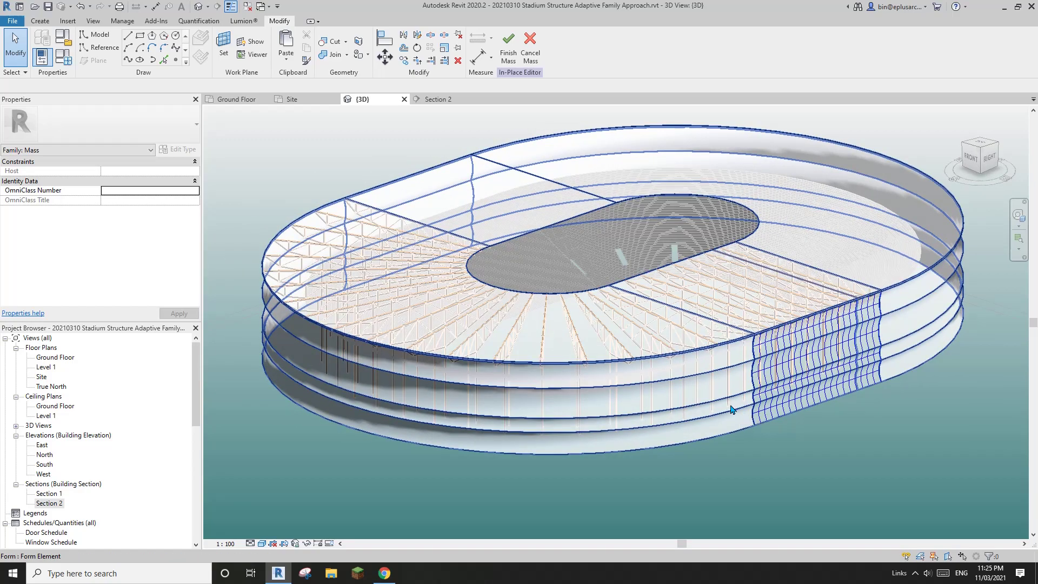
pyautogui.keyDown('shift'); pyautogui.moveTo(719, 408); pyautogui.dragTo(761, 460, button='middle'); pyautogui.keyUp('shift')
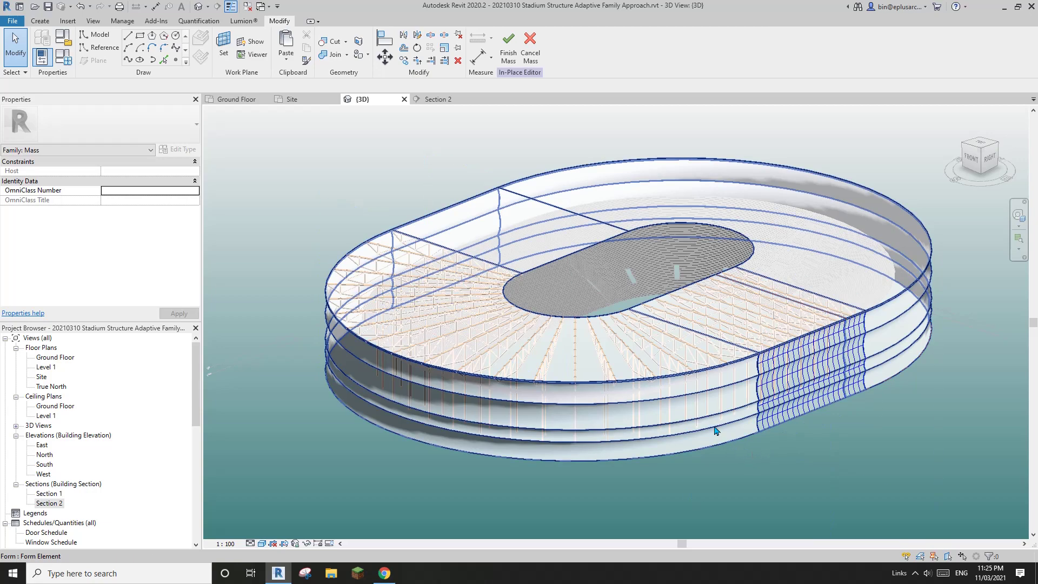
pyautogui.keyDown('shift'); pyautogui.moveTo(717, 430); pyautogui.dragTo(792, 468, button='middle'); pyautogui.keyUp('shift')
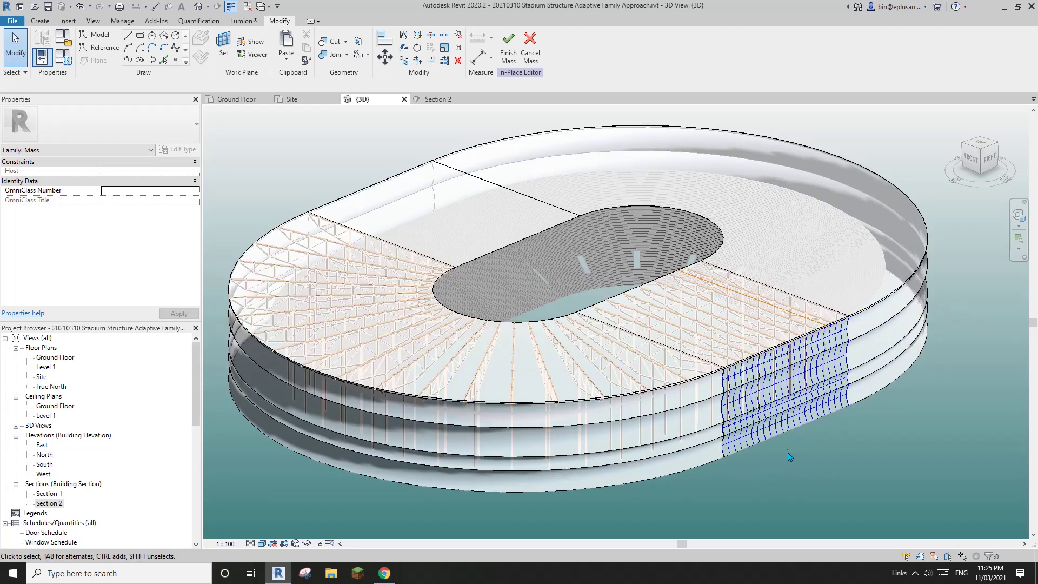